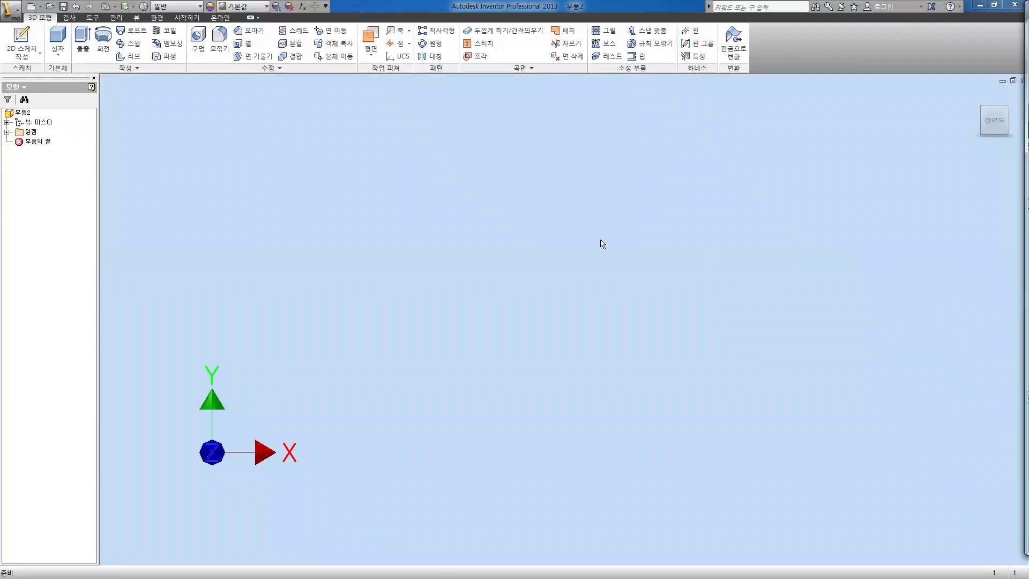
Step: Start a sketch on the XY plane and draw a rectangle from the origin, 25 mm wide and about 13 mm high
click(22, 40)
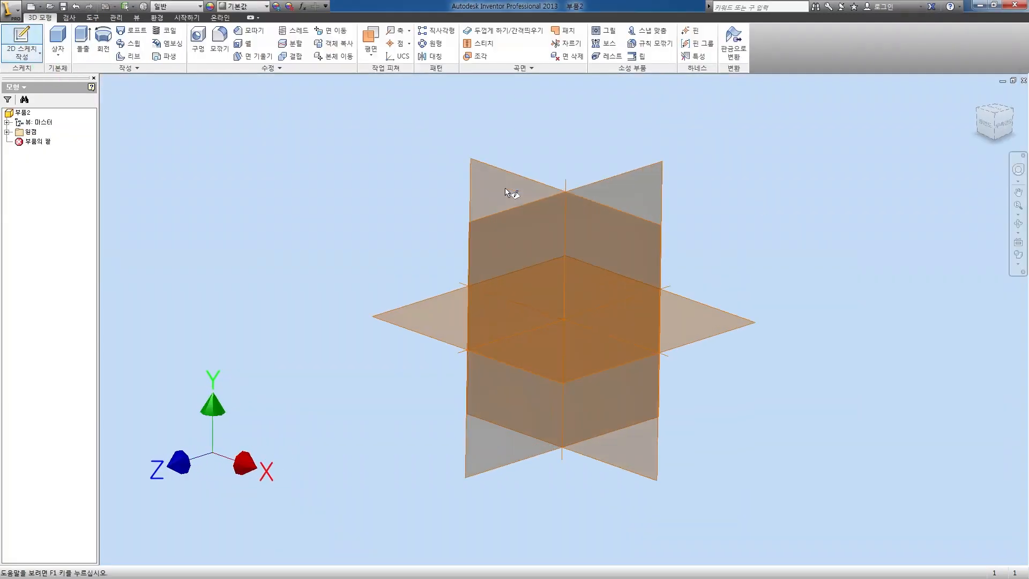
click(522, 178)
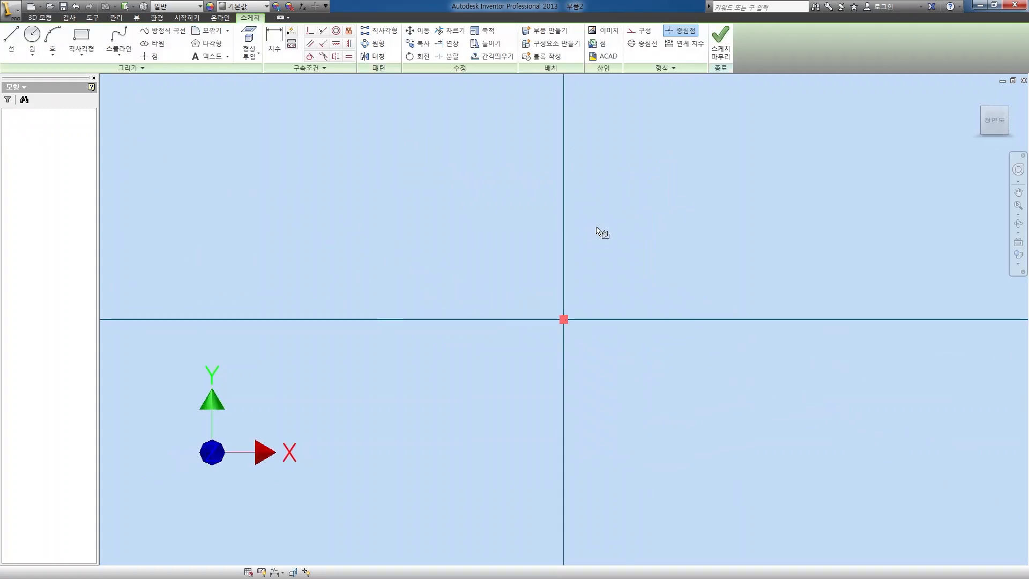
click(81, 37)
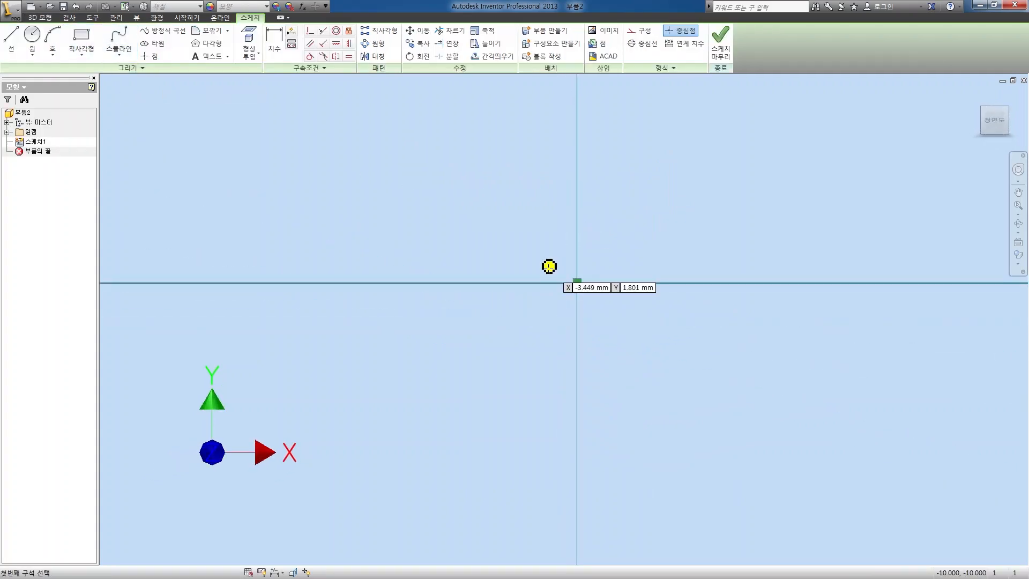
click(577, 282)
middle_drag(735, 232, 641, 289)
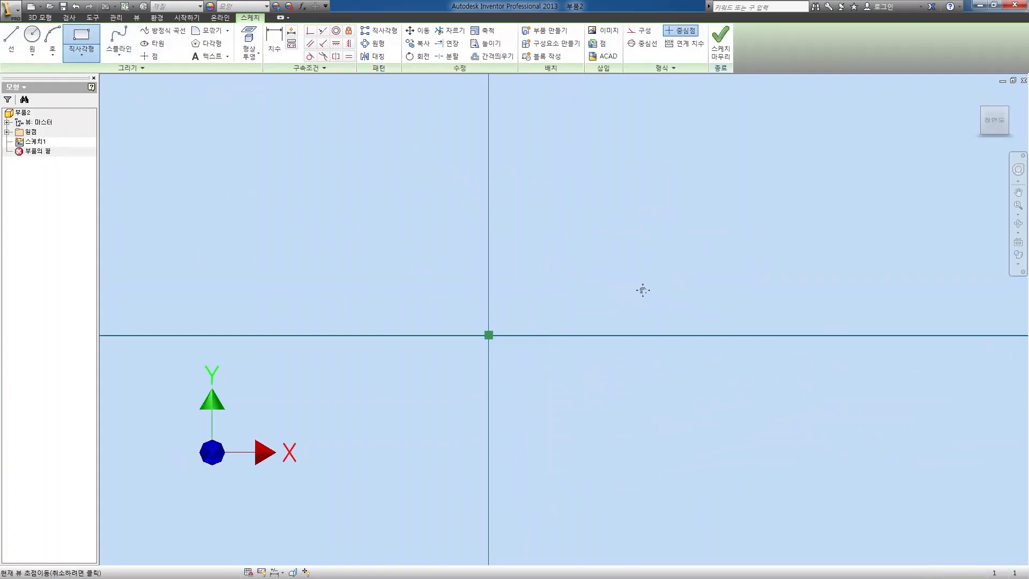
text(25)
key(Return)
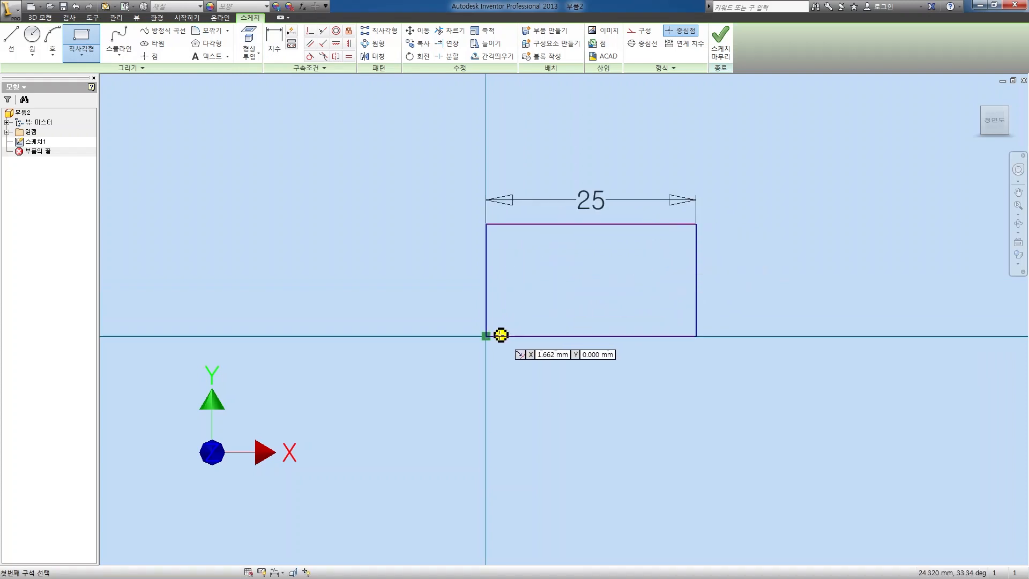
Step: Draw two adjoining, progressively taller rectangles along the horizontal axis beside the first, the middle one about 17 by 21 mm
click(487, 335)
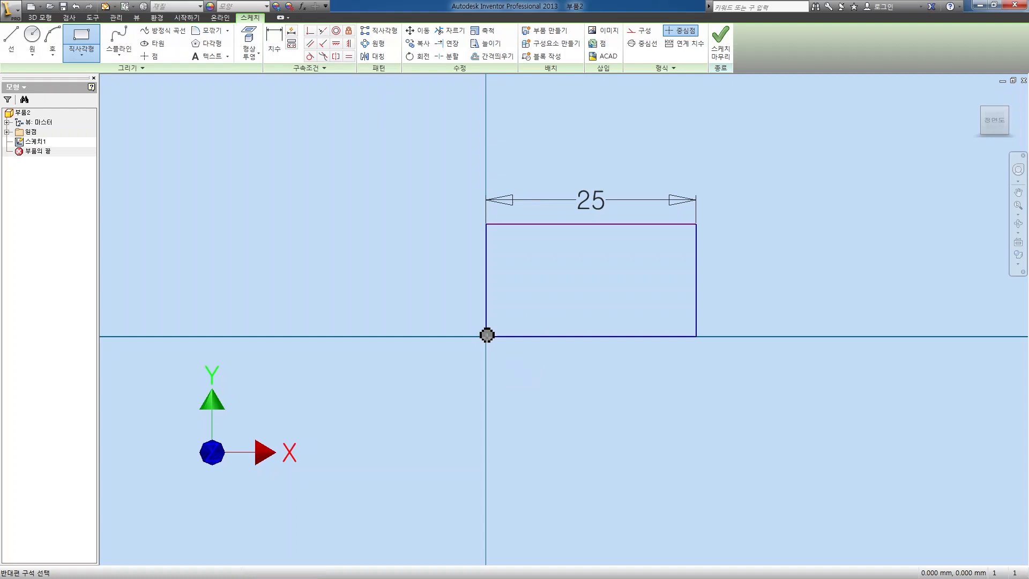
click(696, 336)
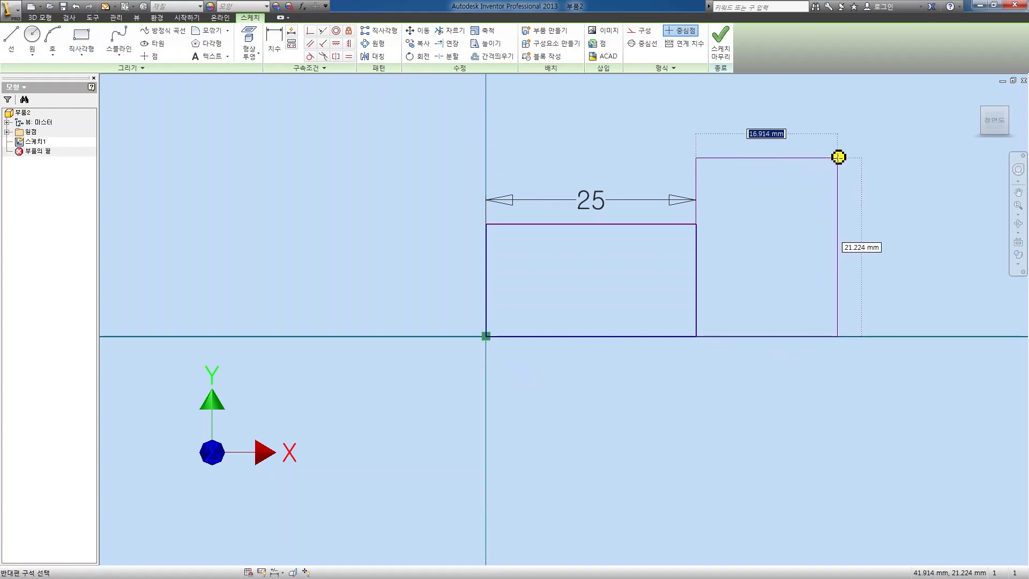
click(838, 157)
key(Escape)
scroll(858, 246, down, 3)
middle_drag(860, 248, 687, 280)
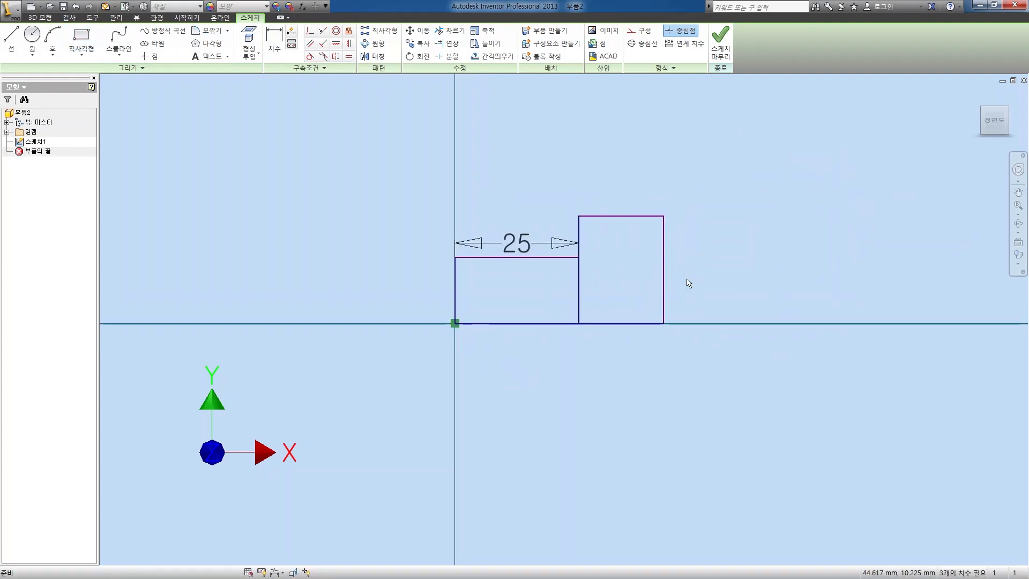
click(663, 323)
click(868, 176)
key(Escape)
Step: Dimension the distance from the profile's left edge to the far side of the middle rectangle as 45 mm
key(d)
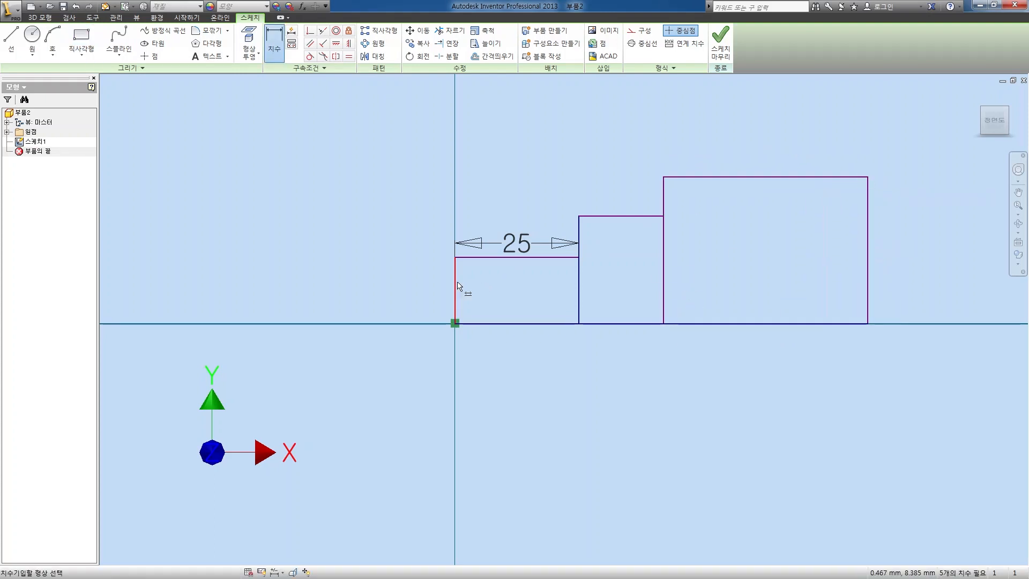
click(455, 288)
click(663, 276)
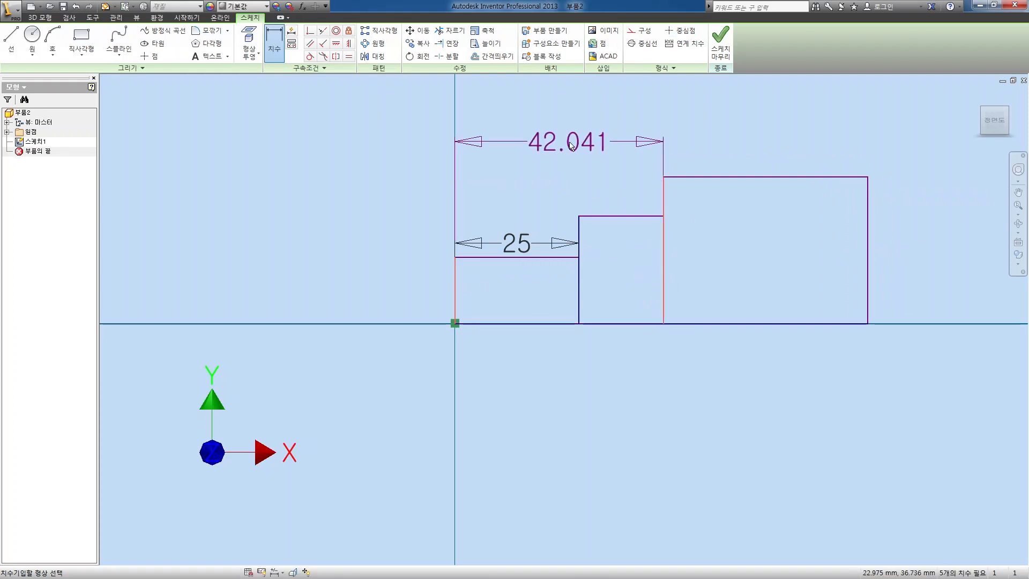
click(667, 140)
text(4)
key(Return)
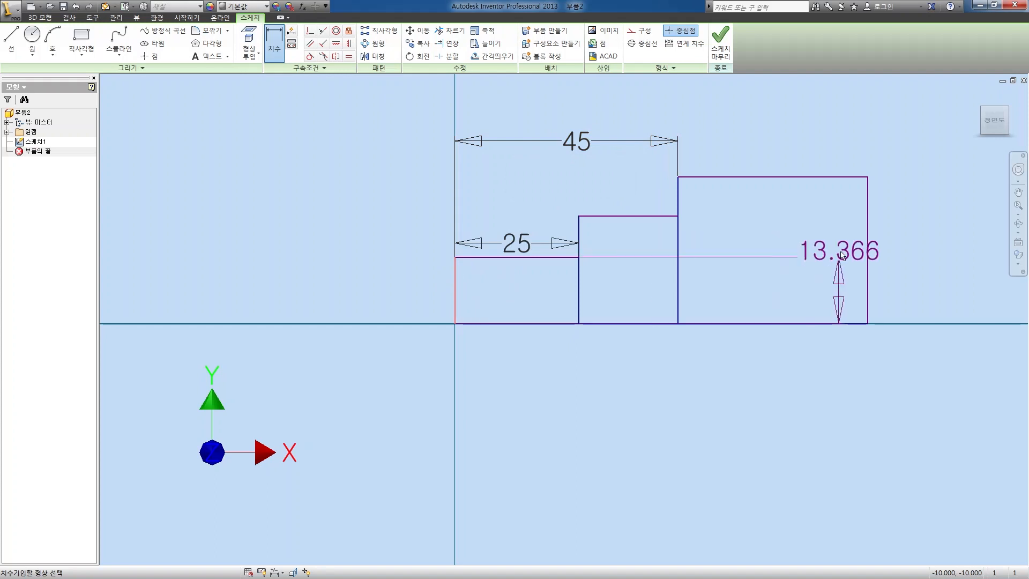
Step: Dimension the profile's overall length from its left edge to the far end as 112-16
click(867, 287)
click(699, 118)
text(11)
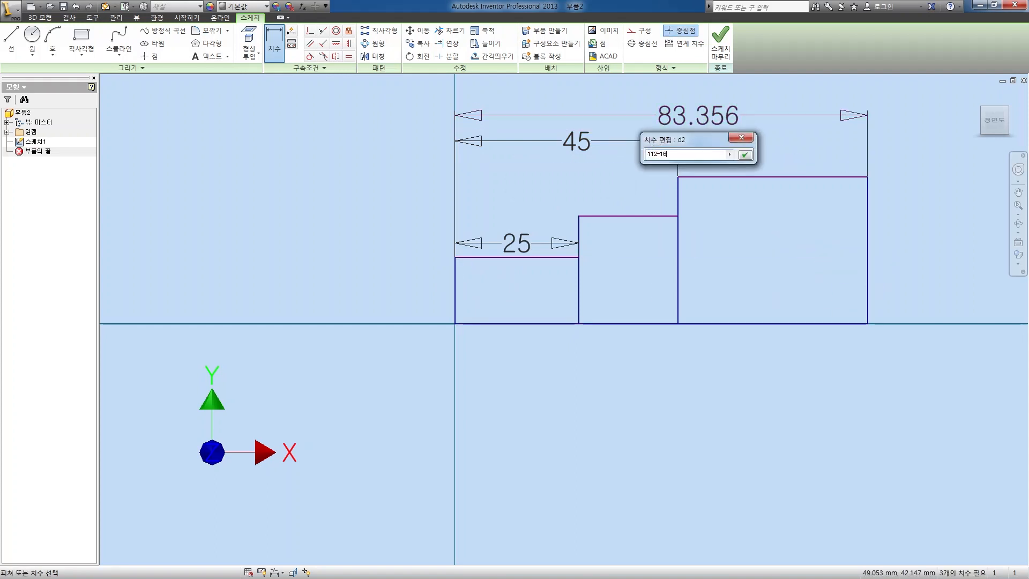
text(2-16)
key(Return)
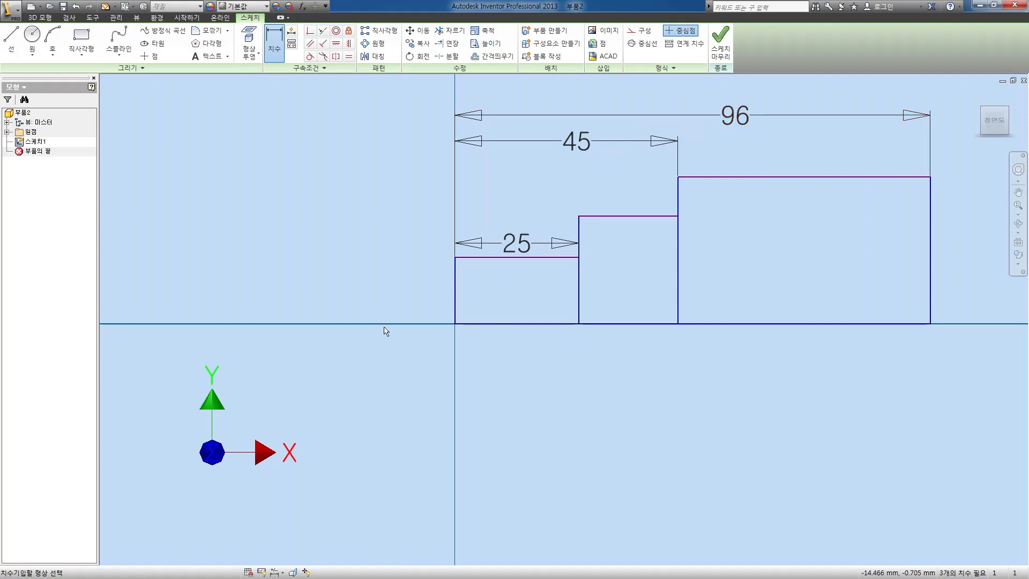
key(Escape)
Step: Convert the profile's bottom lines to centerlines and dimension the first rectangle's diameter as 50 mm
drag(420, 308, 947, 360)
click(643, 44)
key(d)
click(498, 323)
click(499, 263)
click(366, 305)
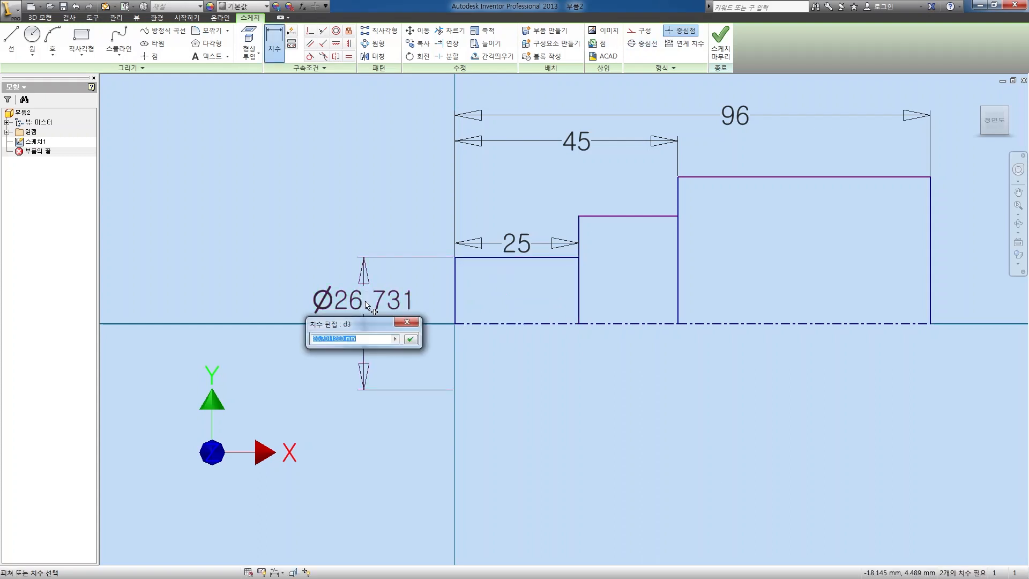
text(50)
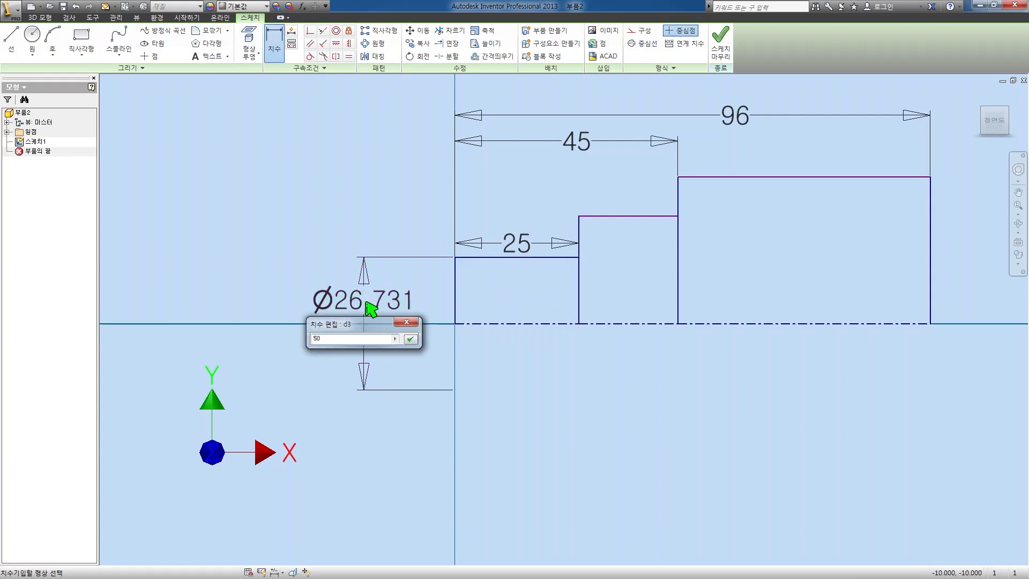
key(Return)
Step: Dimension the middle rectangle's diameter about the centerline as 60 mm
click(631, 159)
click(622, 324)
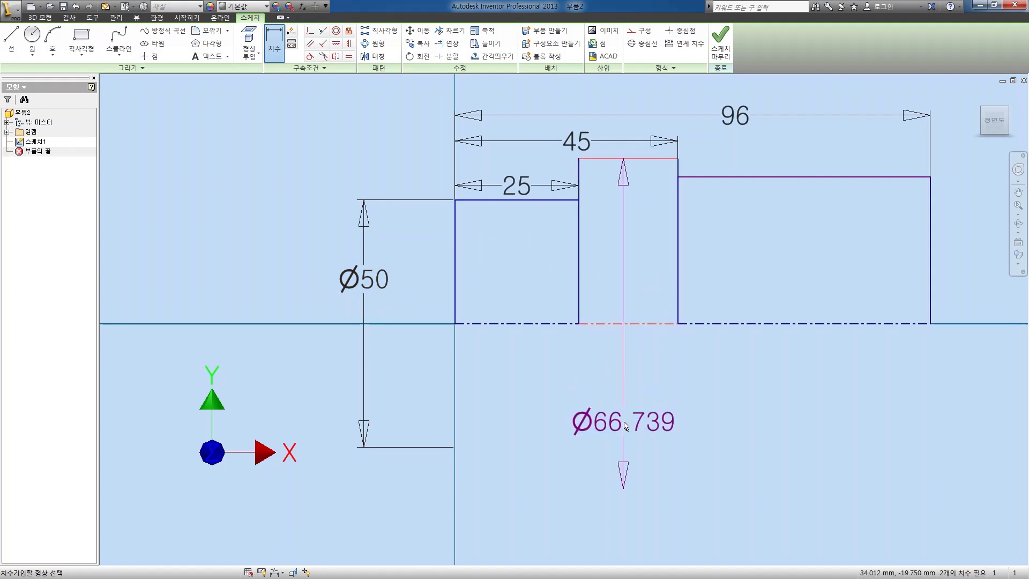
click(624, 423)
text(60)
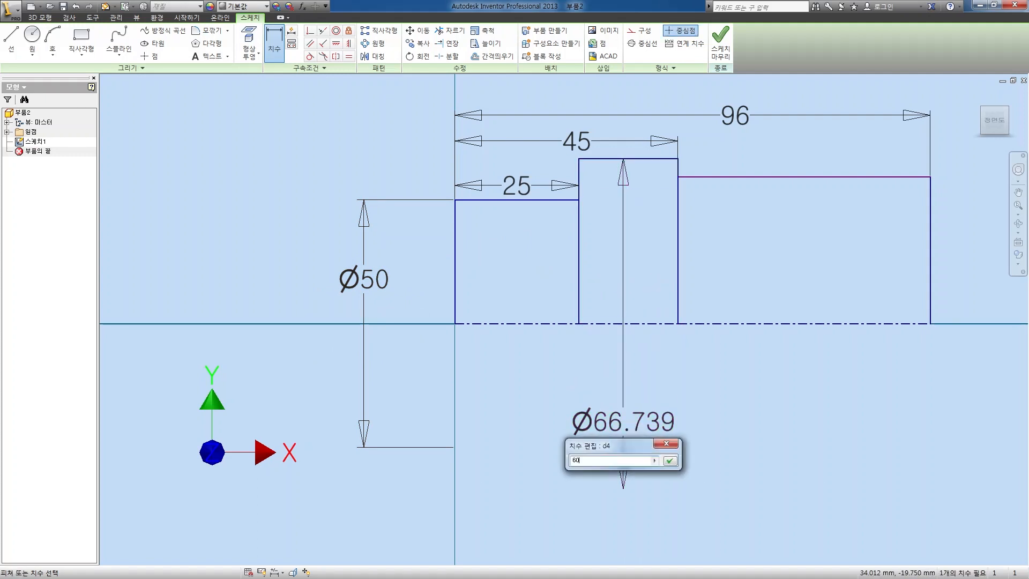
key(Return)
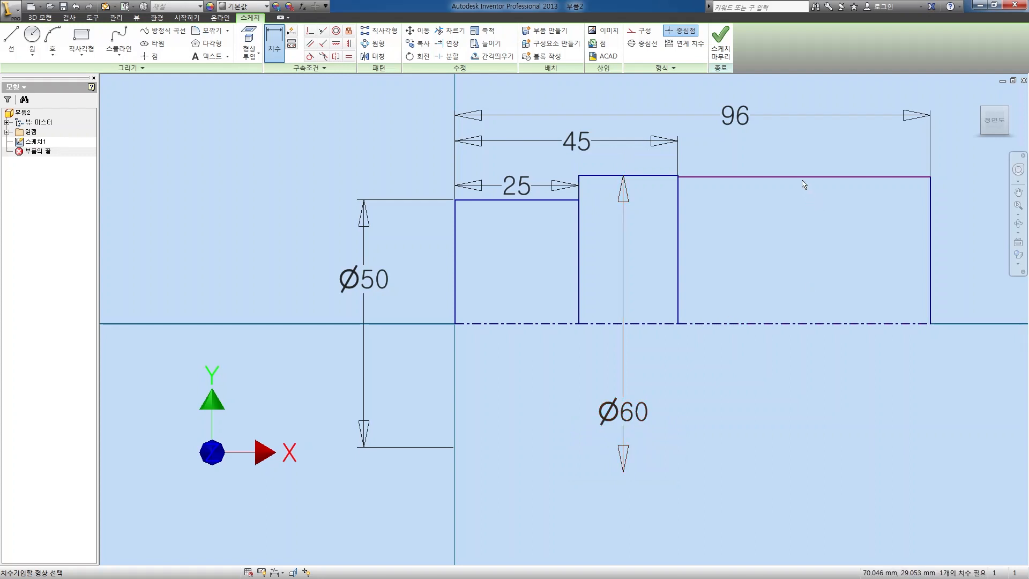
Step: Dimension the third rectangle's diameter about the centerline as 60 mm
click(806, 184)
click(791, 323)
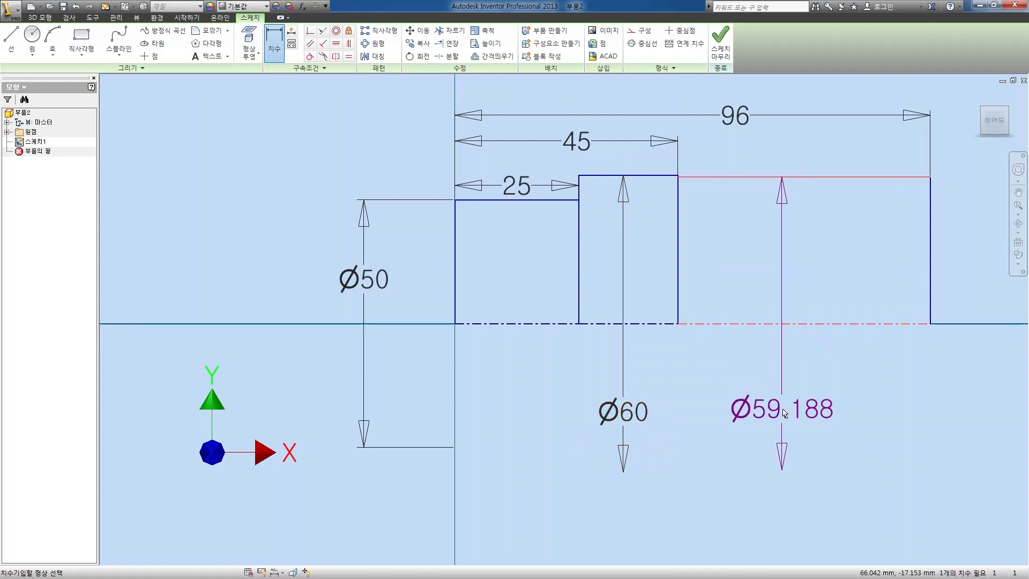
click(783, 414)
text(60)
key(Return)
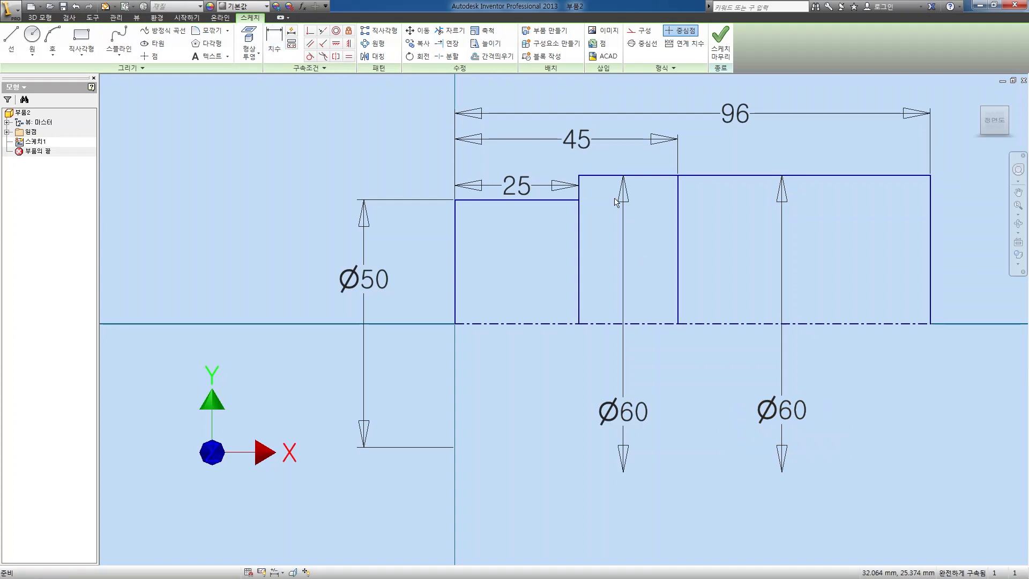
Step: Draw a sloped line across the middle rectangle from the first rectangle's top corner to the third rectangle's top corner
click(10, 36)
click(578, 200)
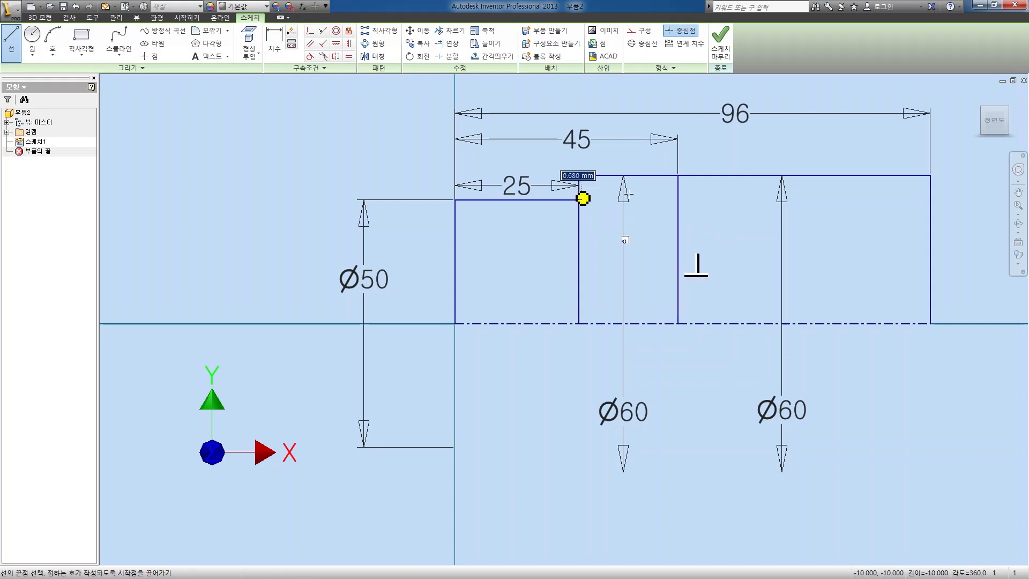
click(678, 174)
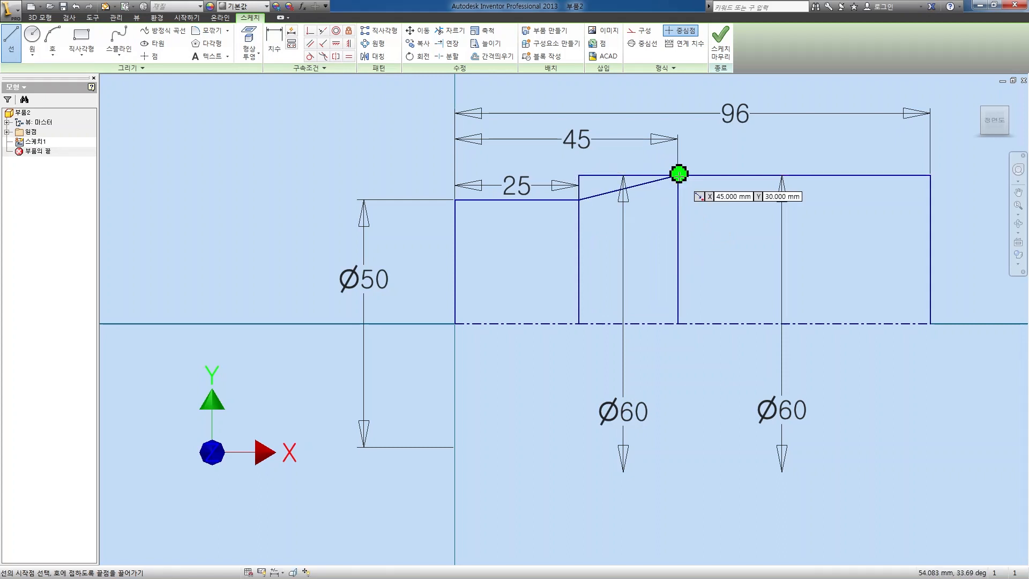
key(Escape)
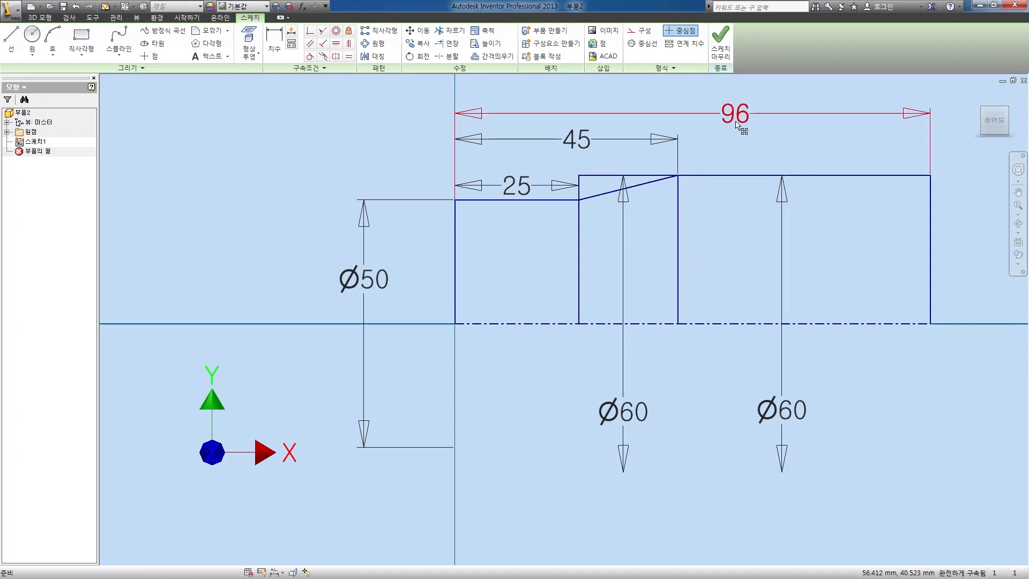
Step: Finish the sketch and revolve the three regions below the sloped line a full turn about the centerline
click(723, 44)
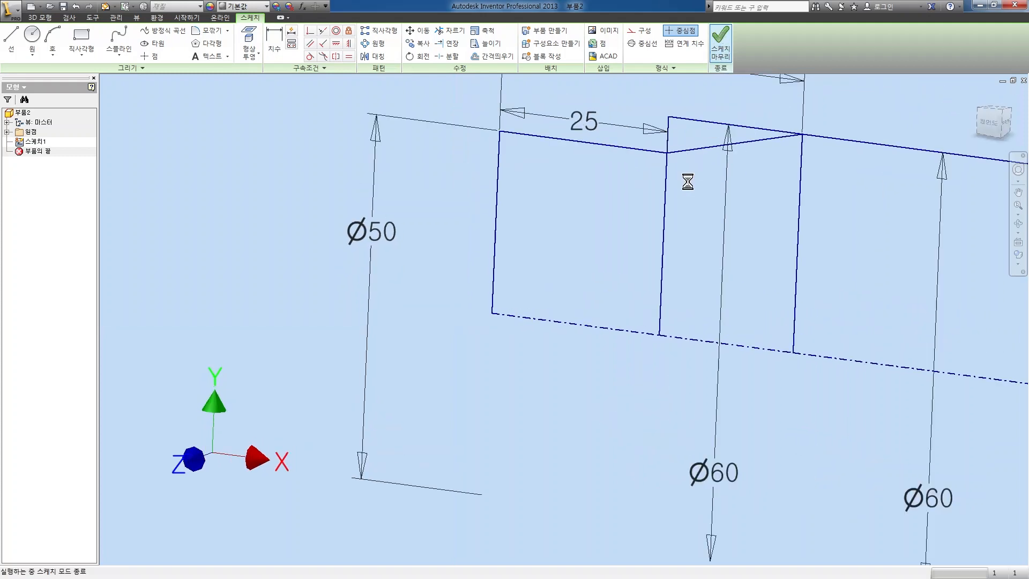
key(r)
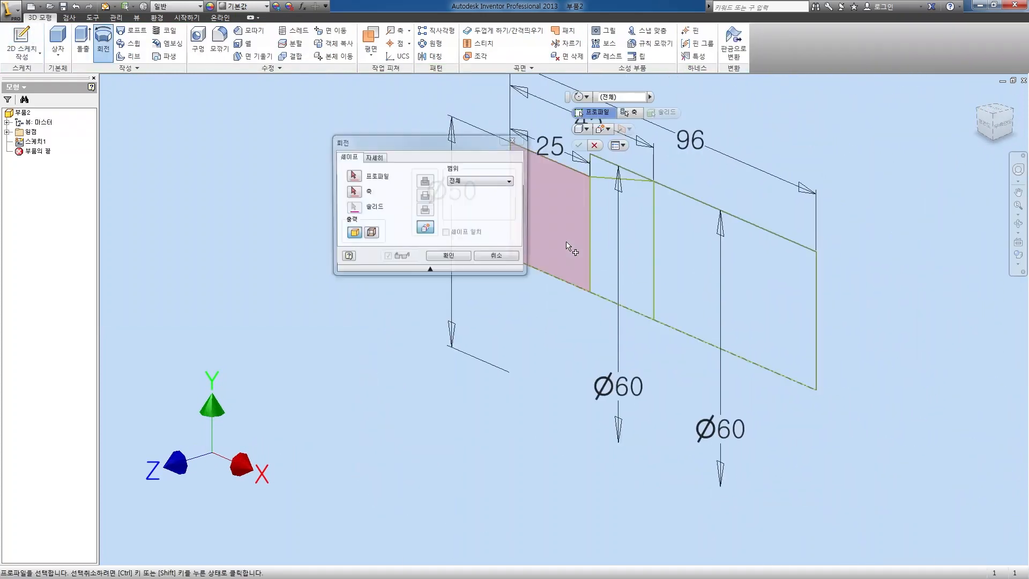
click(701, 274)
click(572, 285)
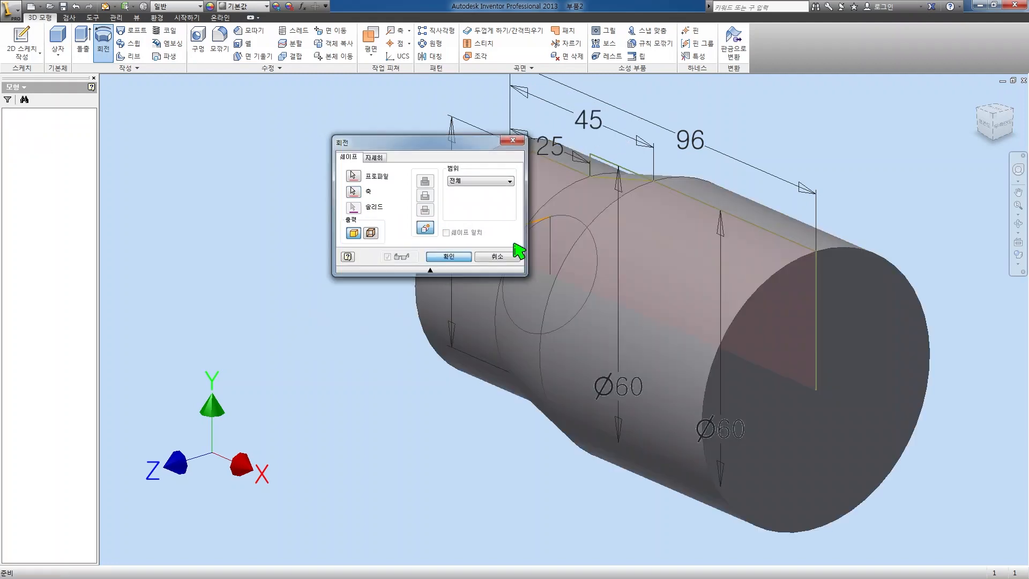
key(Return)
Step: Sketch a 12 mm circle on the 60 mm end face, centred on the topmost point of its edge, and finish the sketch
key(s)
click(854, 377)
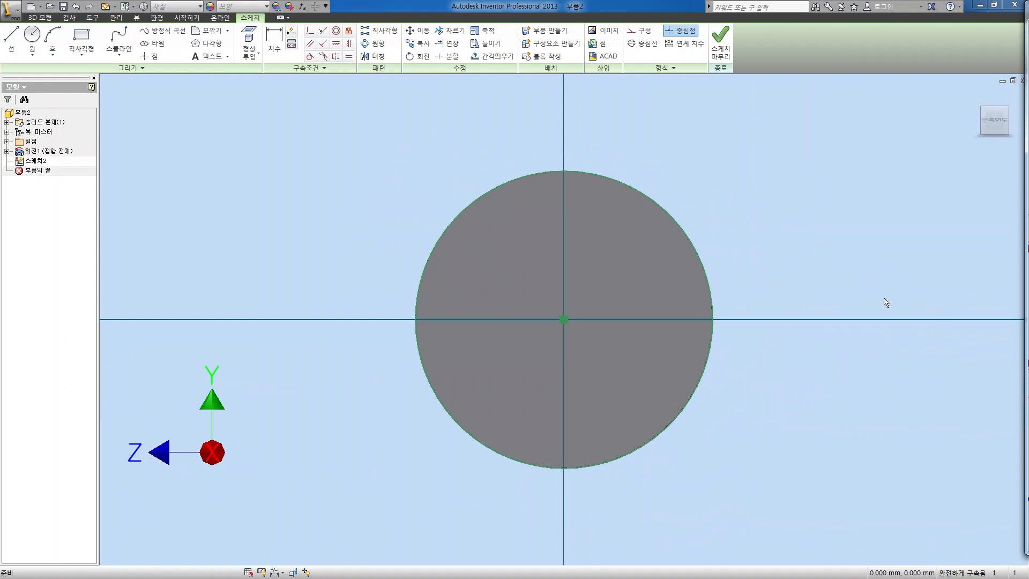
key(c)
click(563, 171)
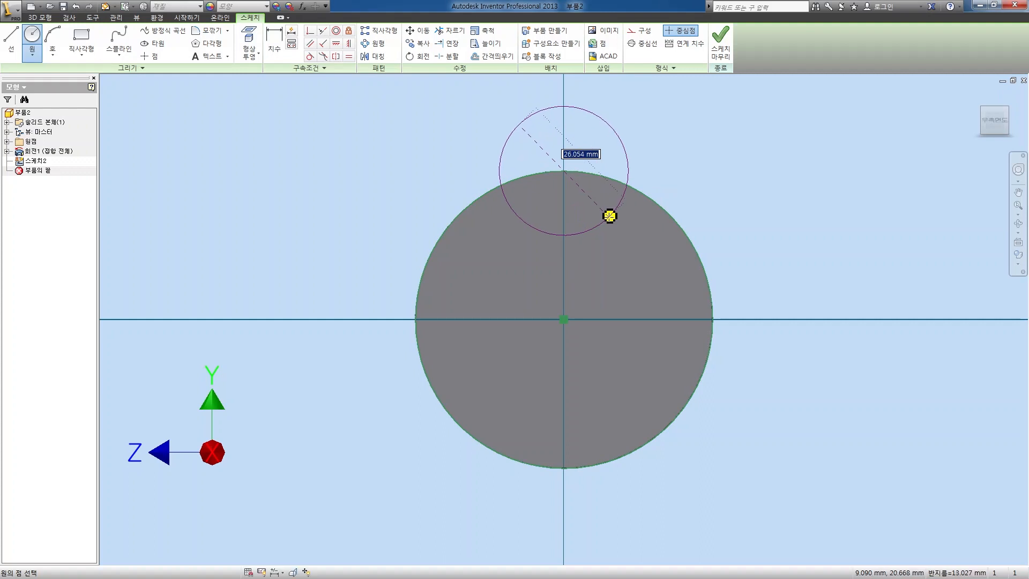
text(12)
key(Return)
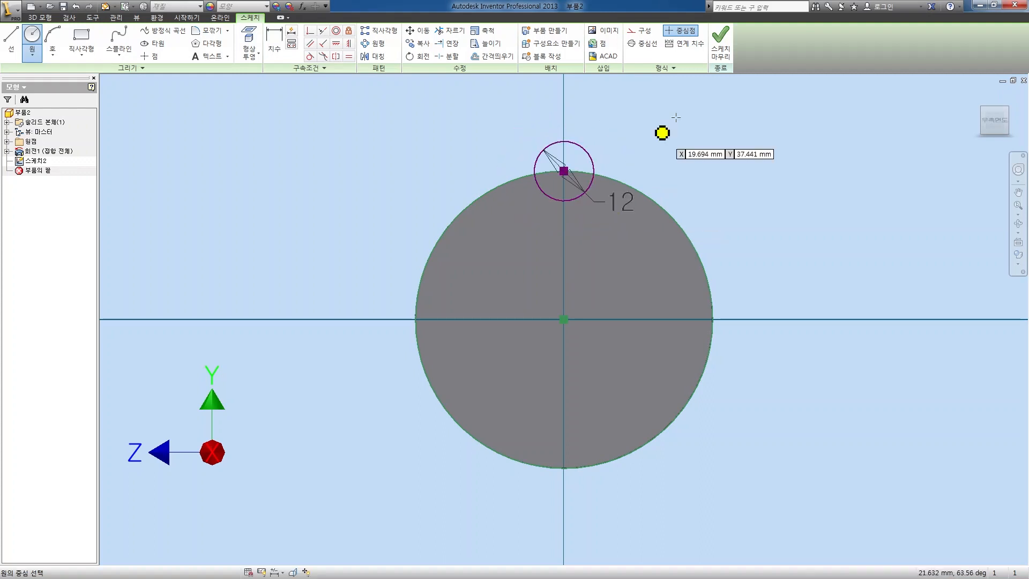
click(724, 43)
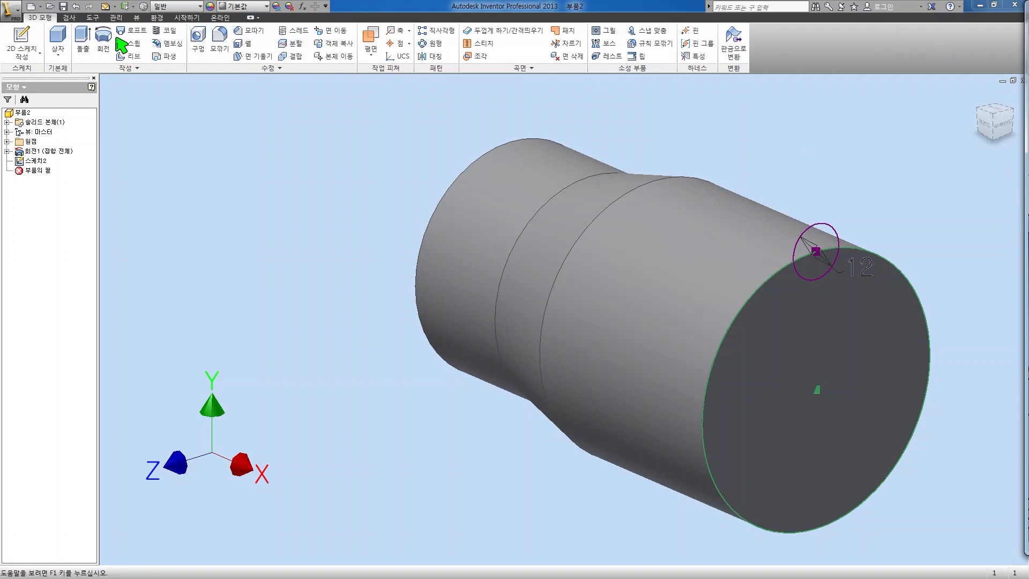
Step: Extrude the small circle together with the full end face 16 mm outward, joined to the body
click(83, 43)
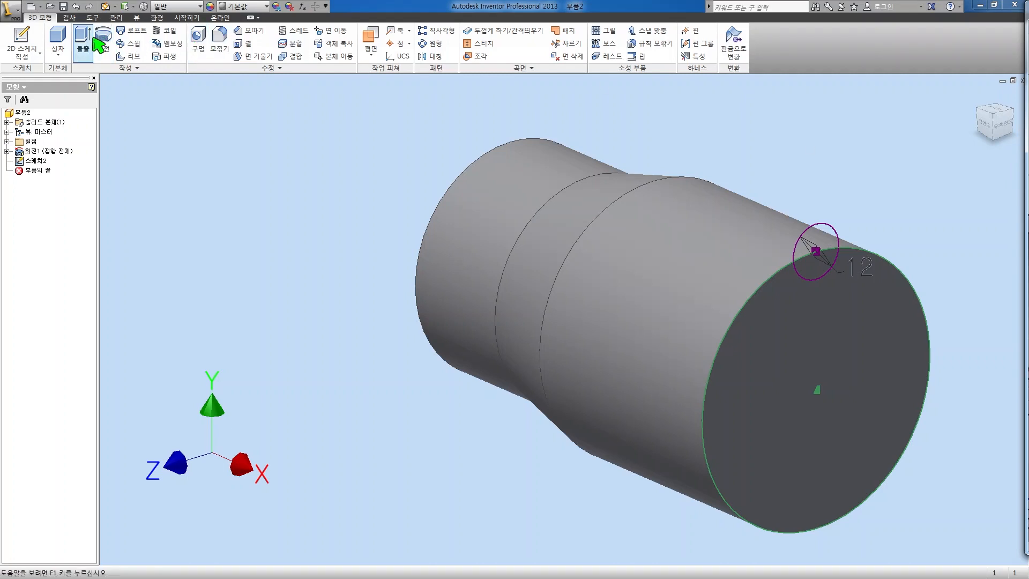
click(821, 243)
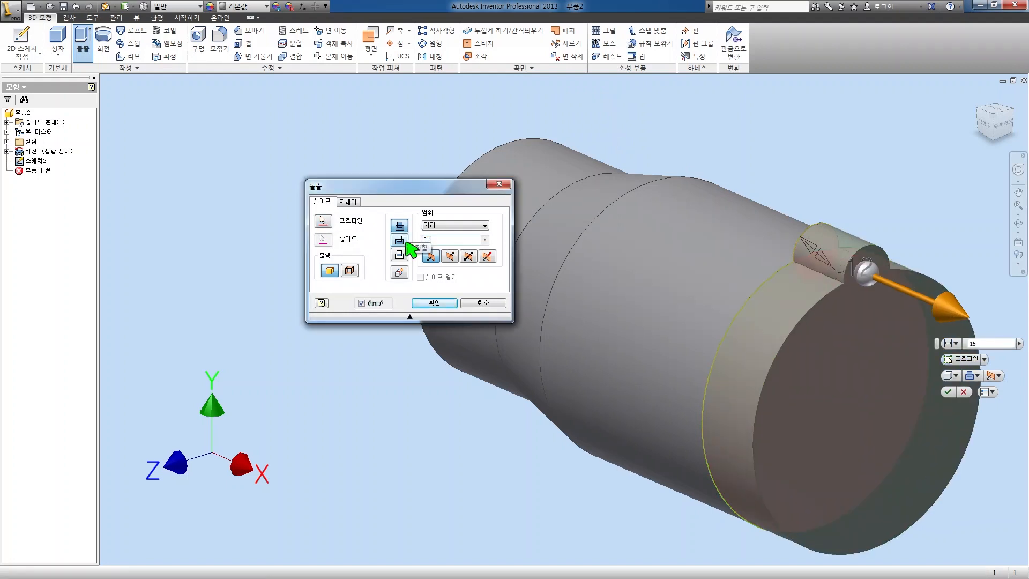
key(Return)
Step: Create a circular pattern of the lug extrusion with 4 occurrences over 360 degrees about the cylinder's axis
click(432, 43)
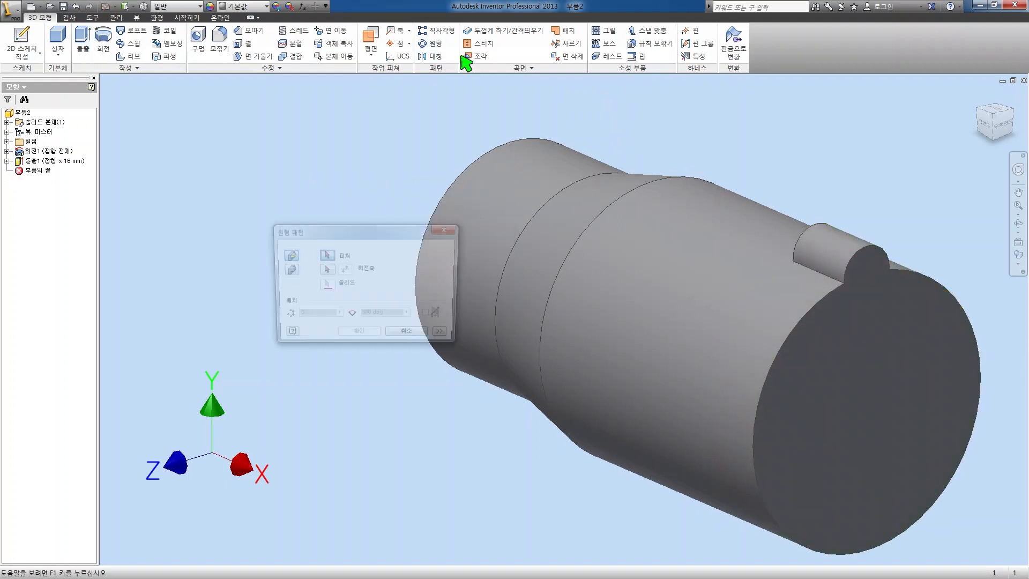
click(837, 297)
click(324, 269)
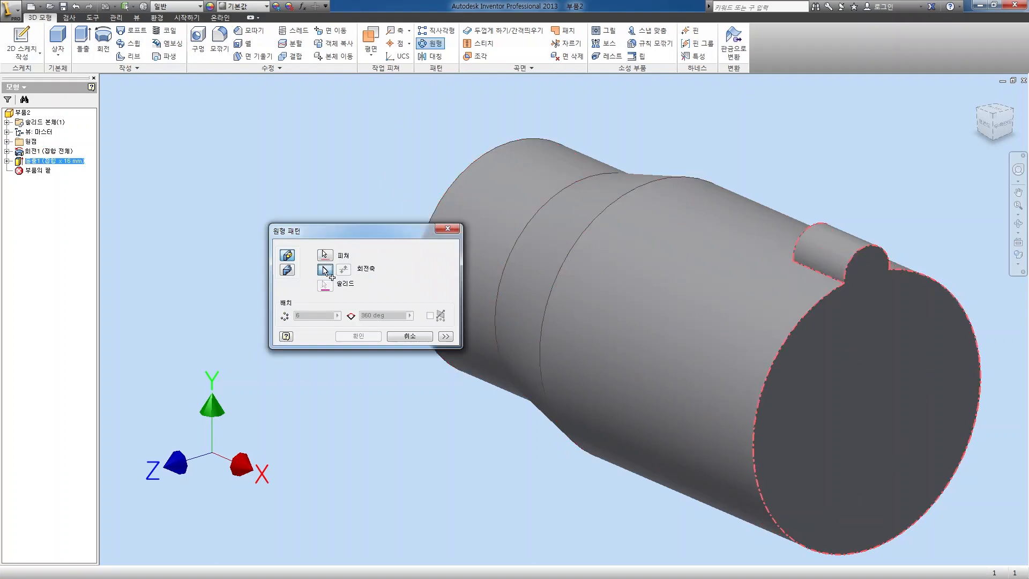
click(722, 258)
text(4)
click(342, 335)
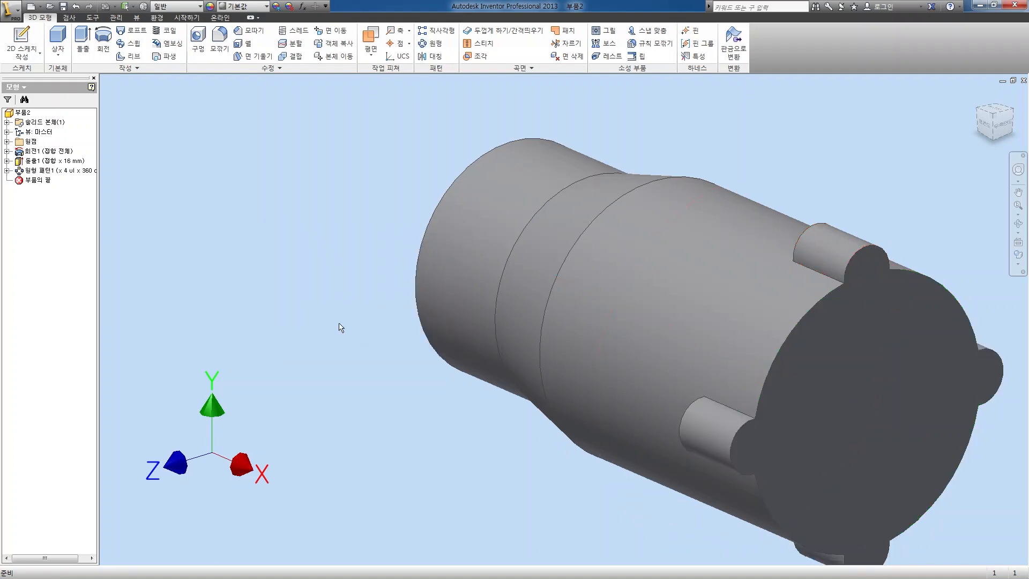
Step: Start a new 2D sketch on the origin XY plane through the body
scroll(351, 261, up, 3)
shift+middle_drag(593, 292, 646, 349)
click(22, 42)
click(7, 141)
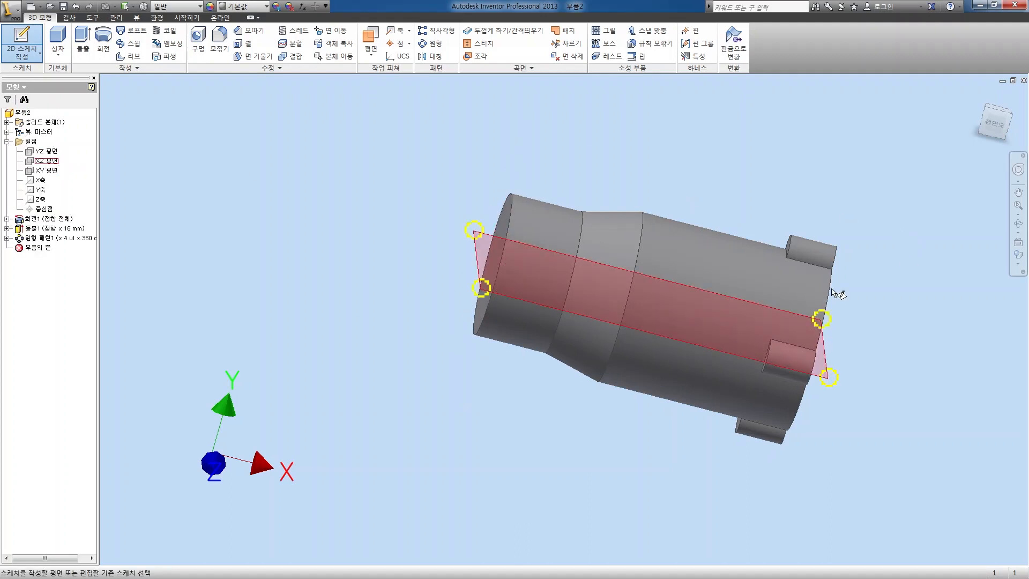
shift+middle_drag(698, 299, 655, 305)
click(43, 170)
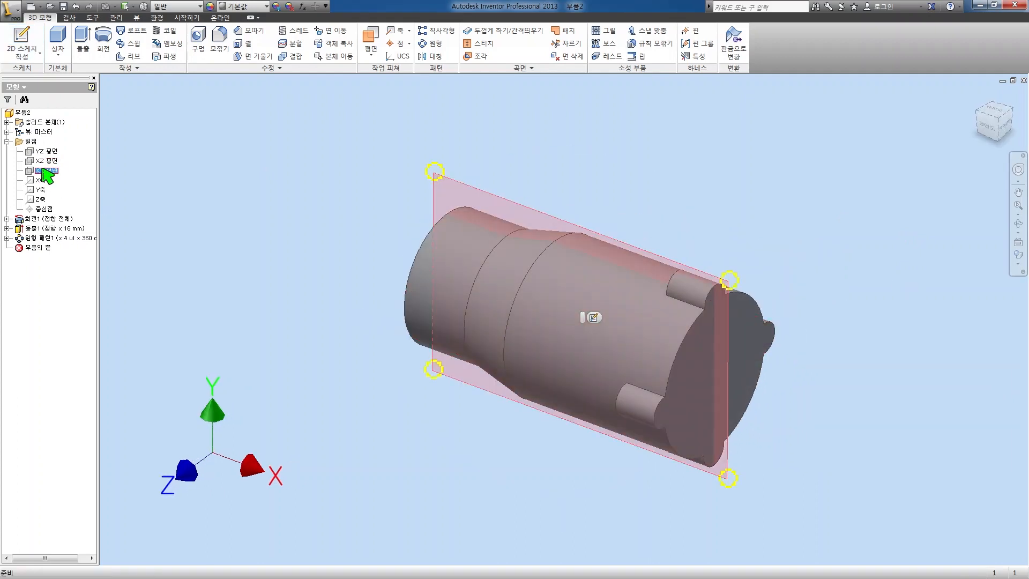
click(22, 37)
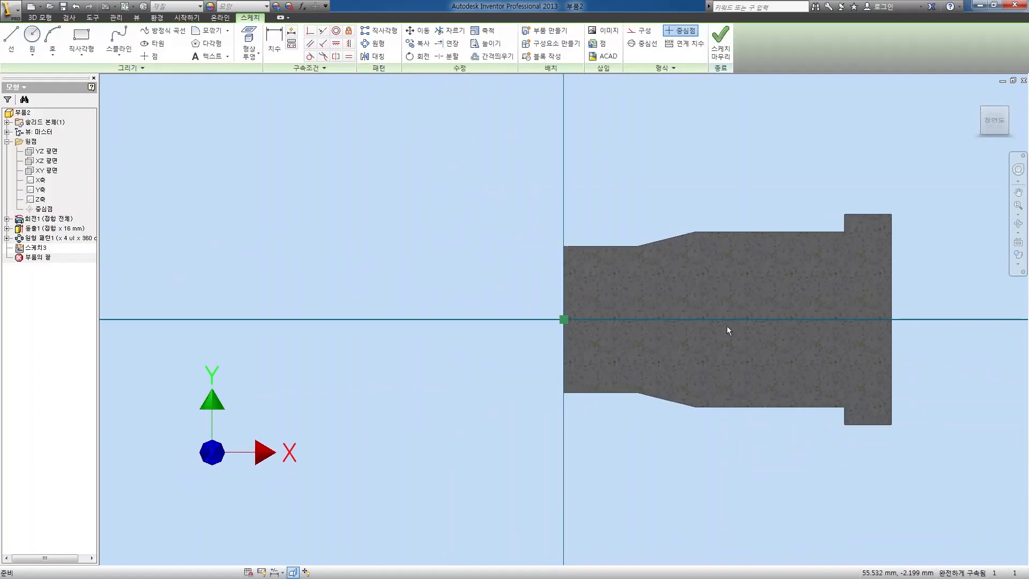
Step: Draw a horizontal line from the origin along the body's axis to beyond the lugged end face
click(81, 38)
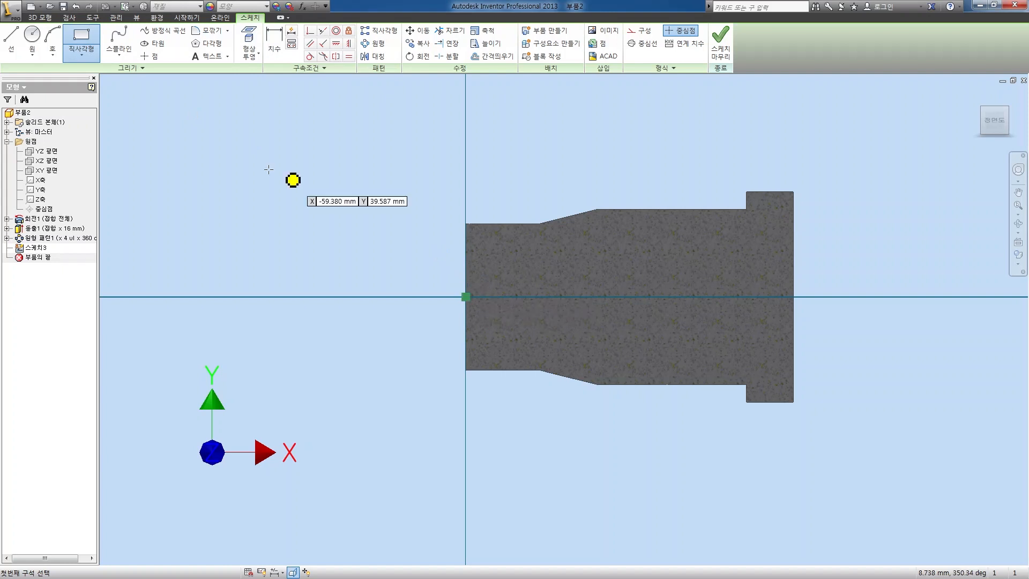
key(l)
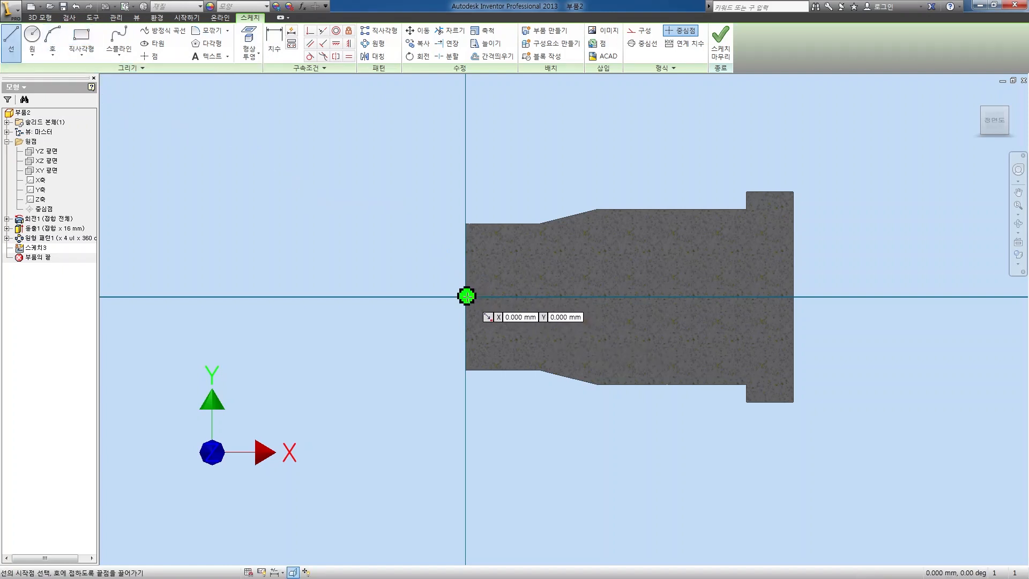
click(467, 296)
click(838, 295)
key(Escape)
Step: Trim the part of the axis line that extends beyond the lugged end face
click(249, 43)
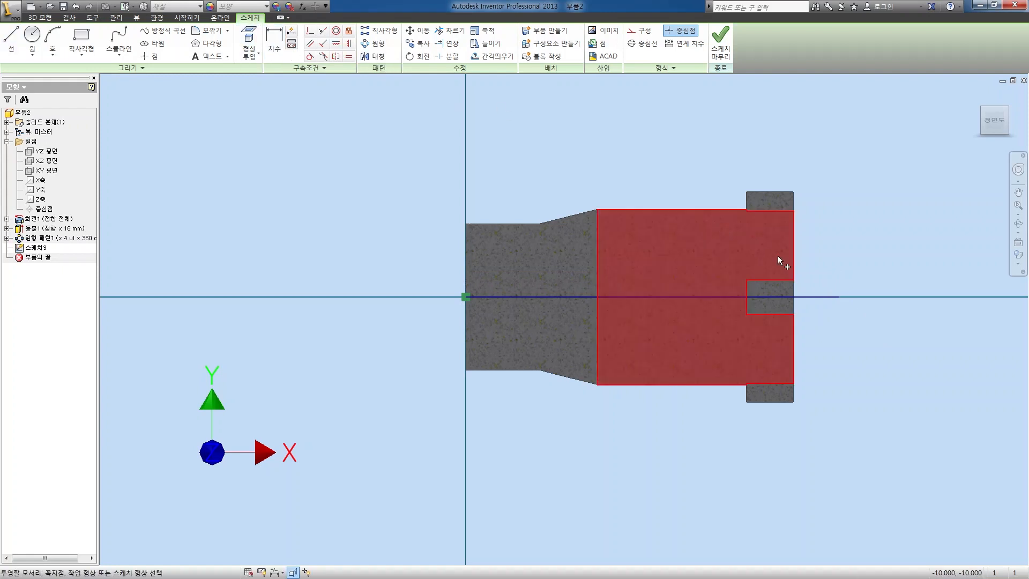
key(Escape)
key(x)
click(815, 297)
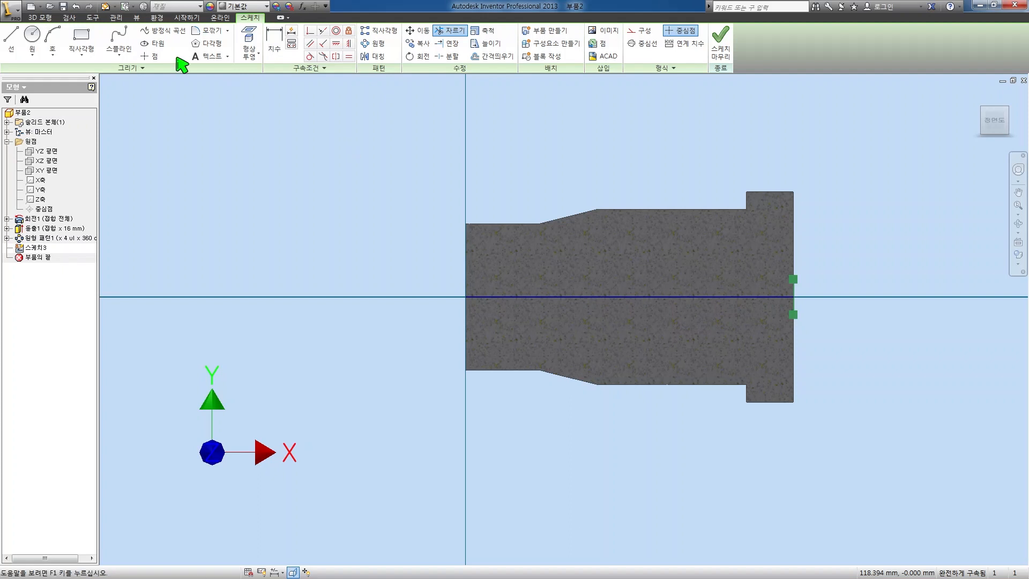
Step: Draw three adjoining rectangles on the axis line from the lugged end face inward, about 15 mm wide, 17 by 22 mm and 16 mm high
click(81, 38)
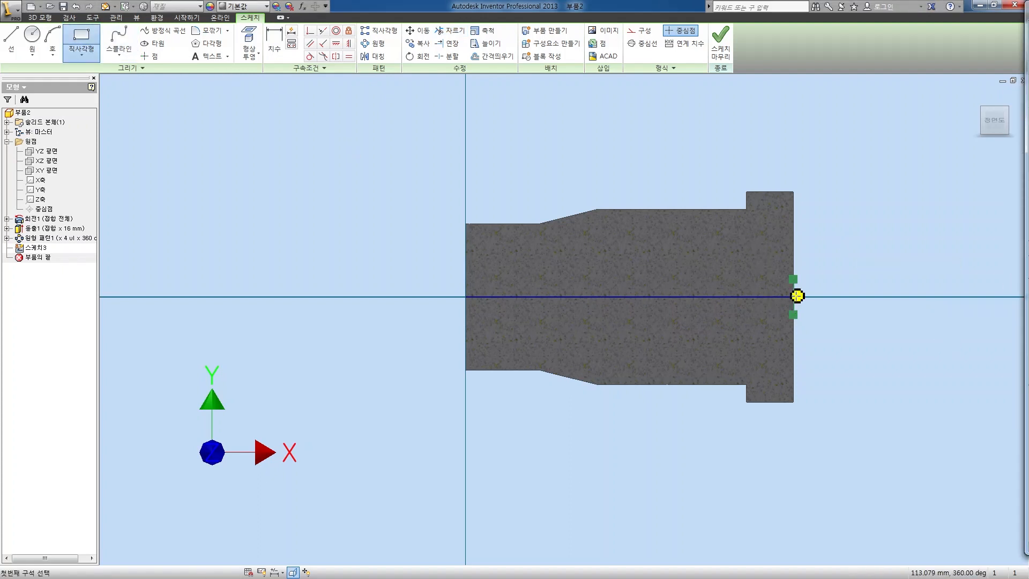
key(Escape)
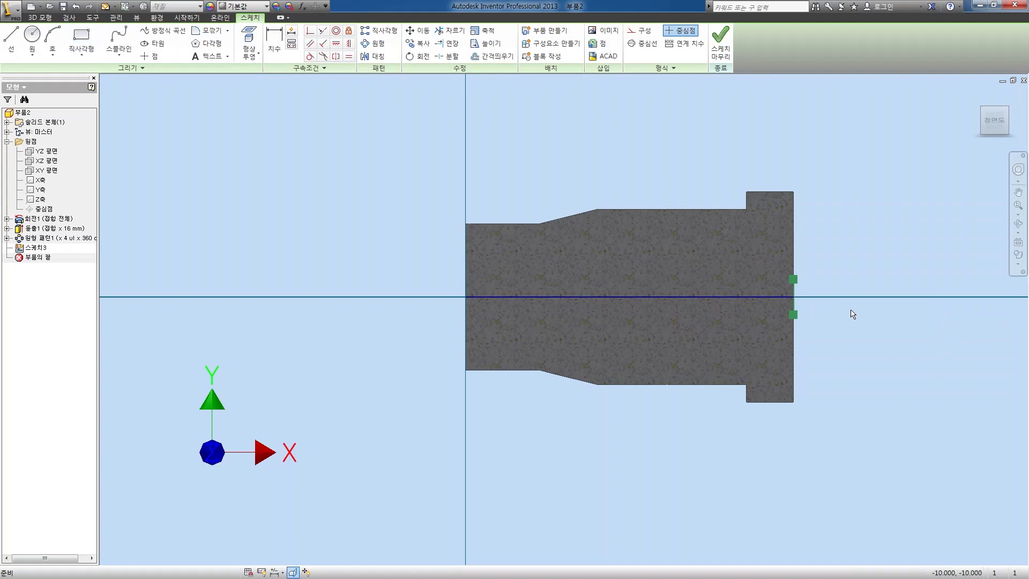
scroll(827, 303, down, 3)
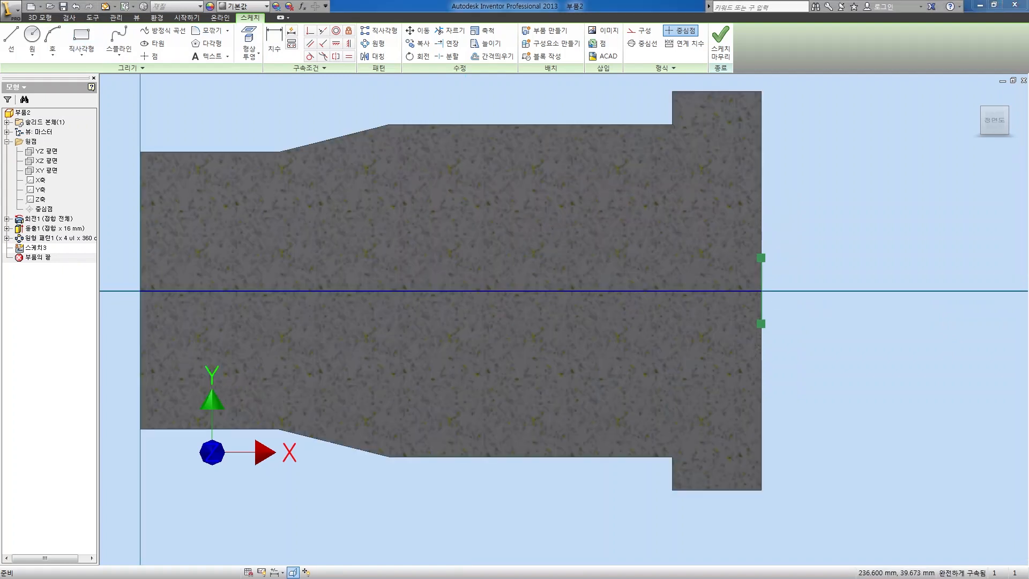
click(112, 39)
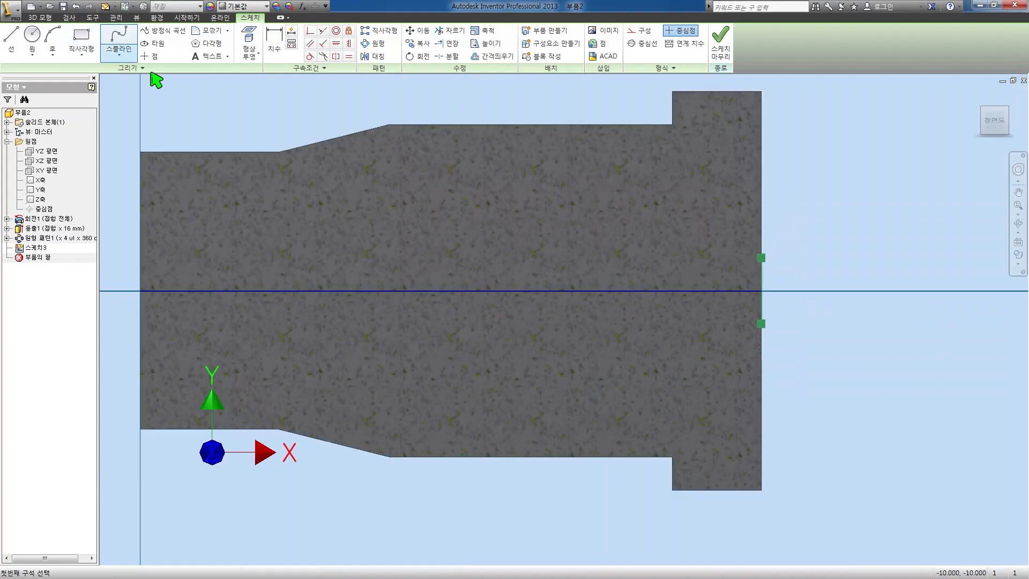
click(760, 288)
click(679, 185)
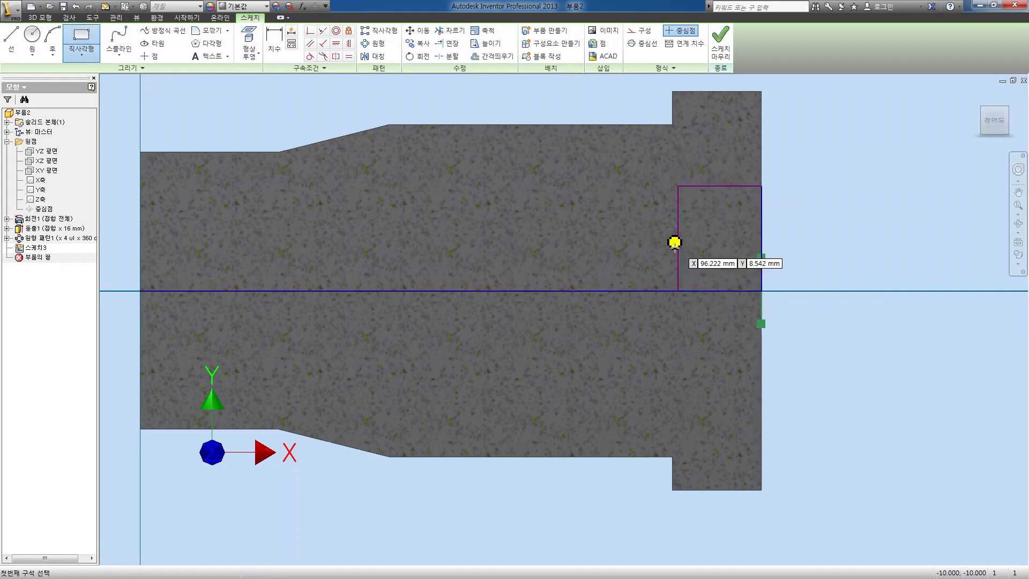
click(677, 290)
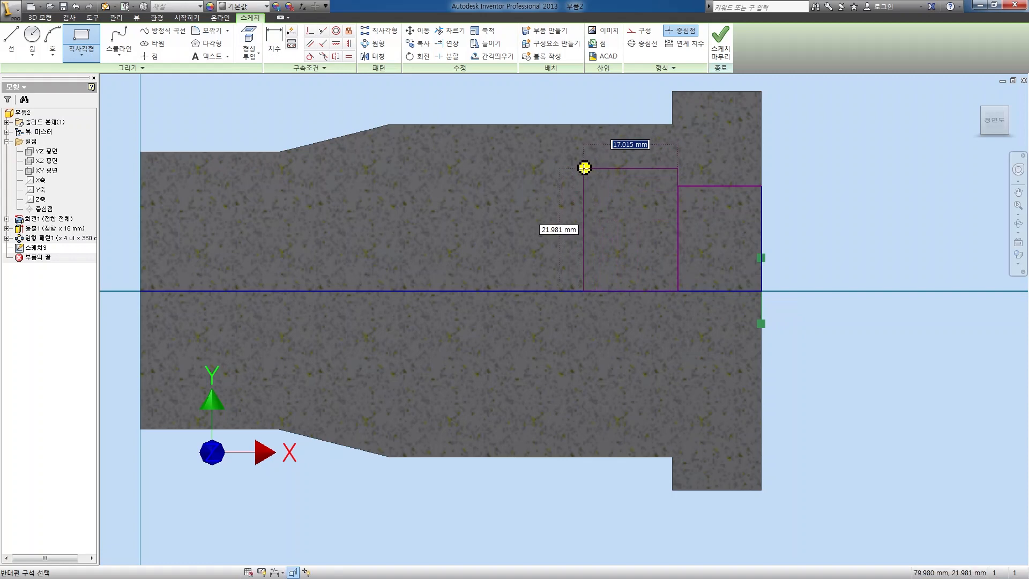
click(583, 169)
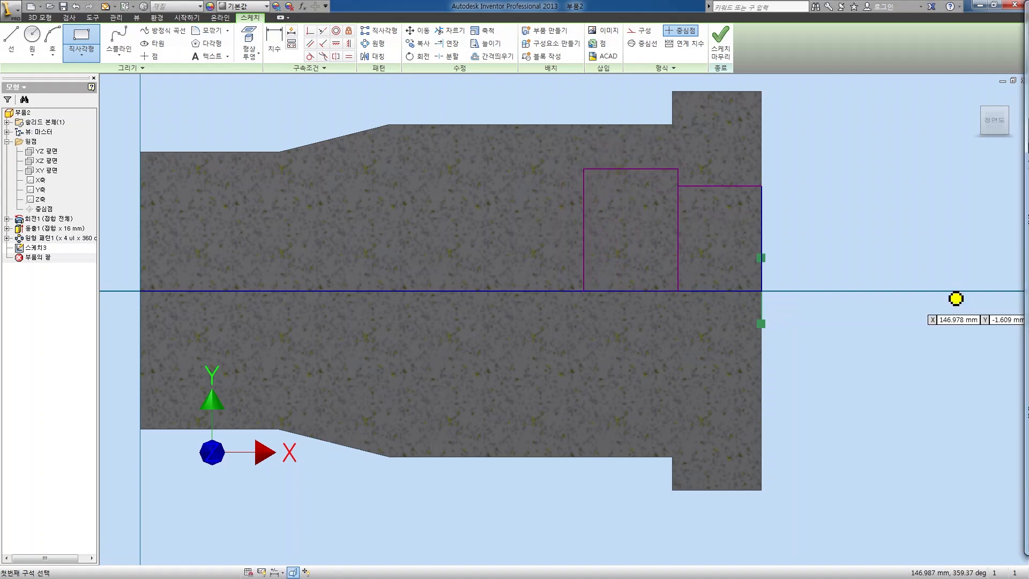
click(583, 290)
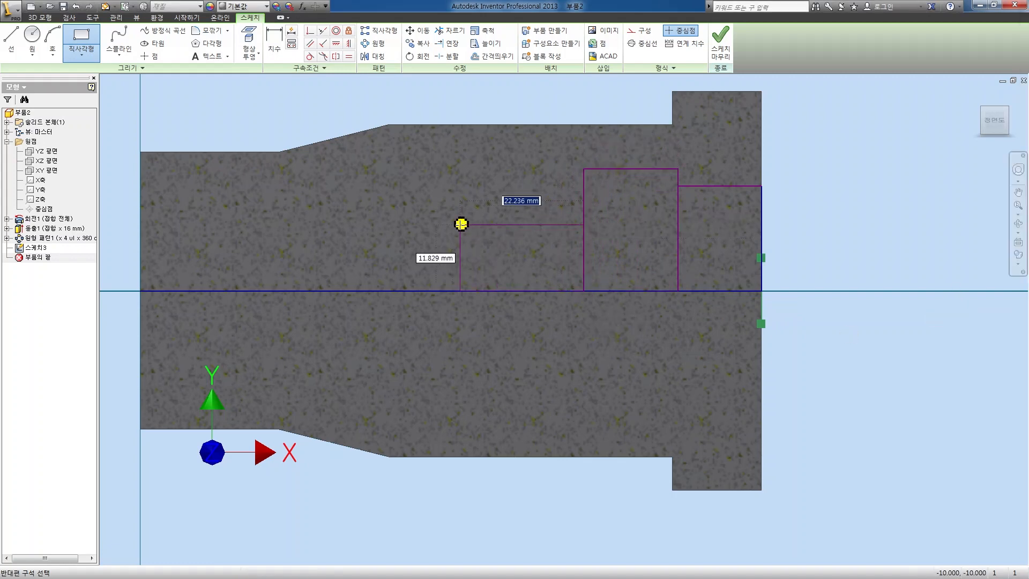
click(470, 202)
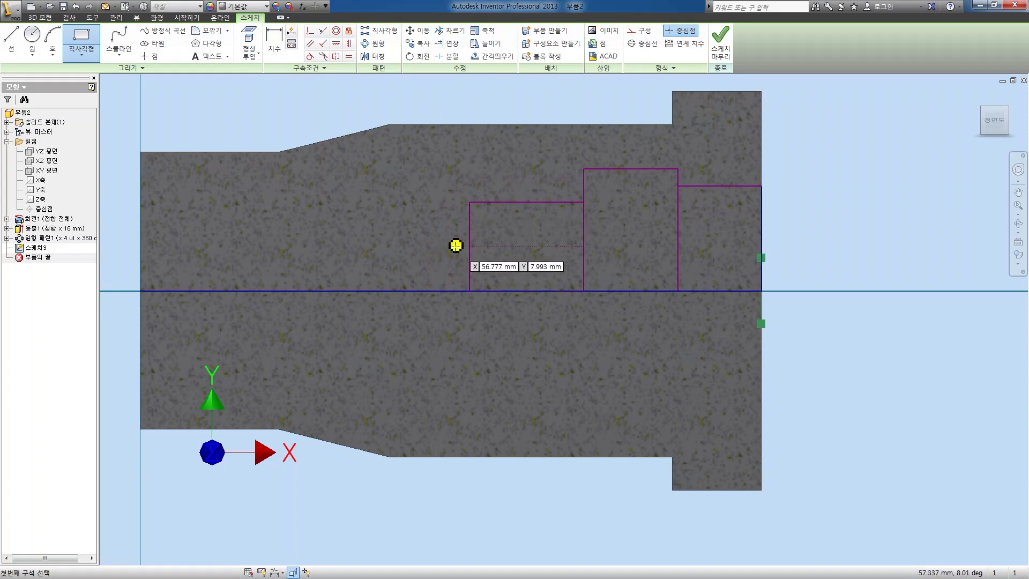
Step: Continue the row along the axis with three more adjoining rectangles, each lower than the last, stopping short of the small end
click(469, 290)
click(395, 215)
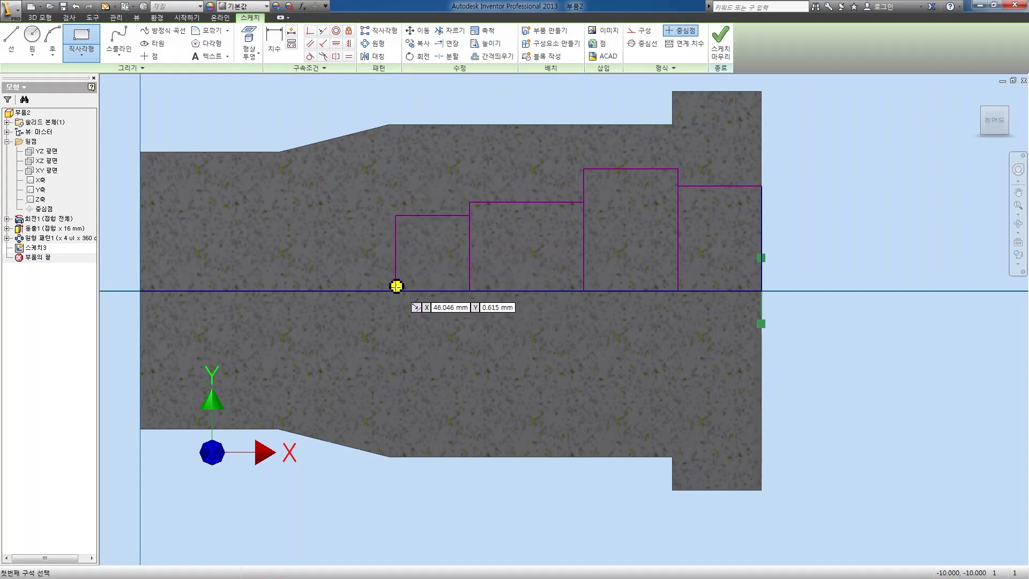
click(396, 290)
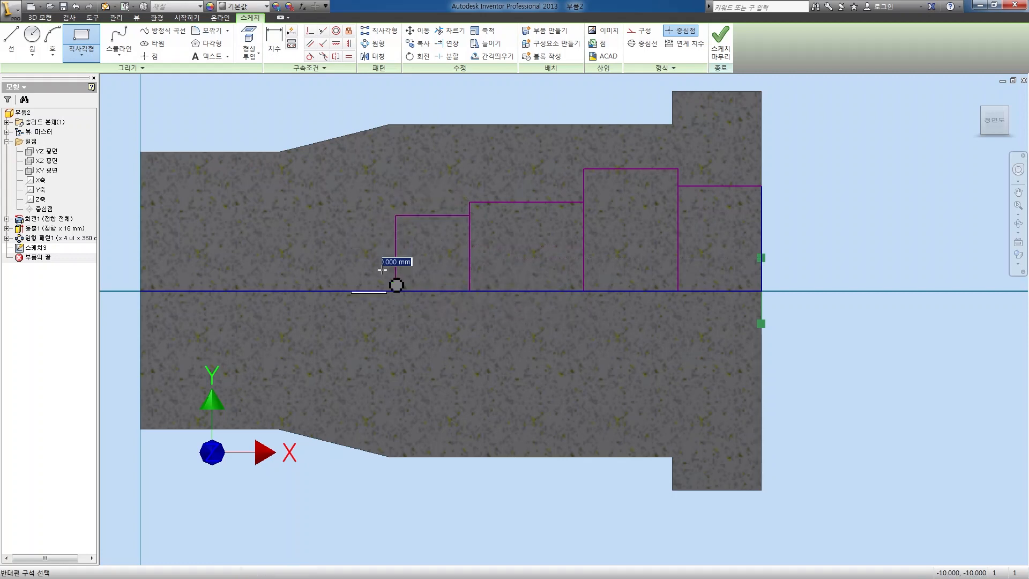
click(323, 233)
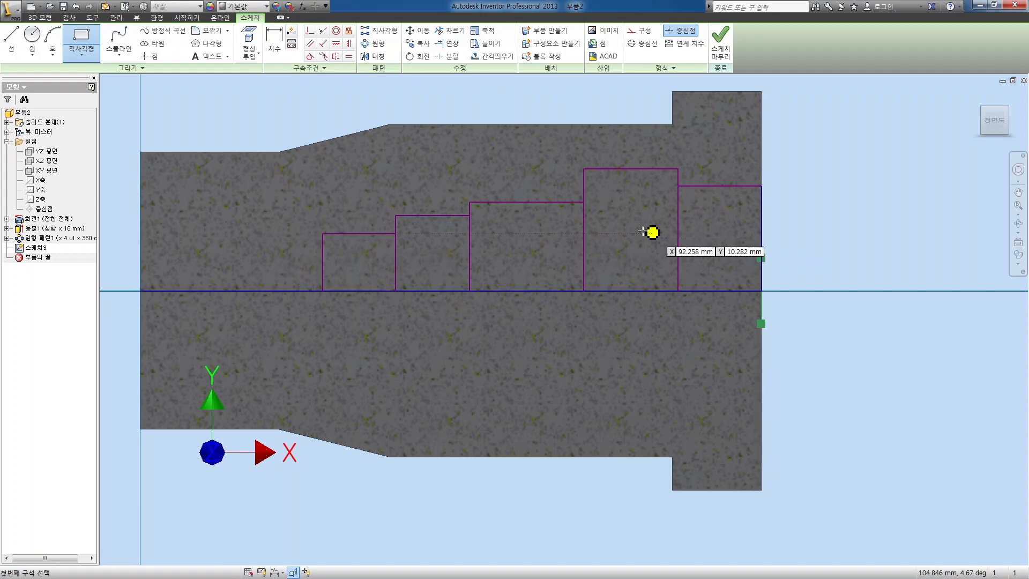
click(322, 291)
click(263, 253)
key(Escape)
Step: Convert the axis line beneath the six rectangles to a centerline
middle_drag(126, 280, 176, 264)
drag(176, 265, 854, 284)
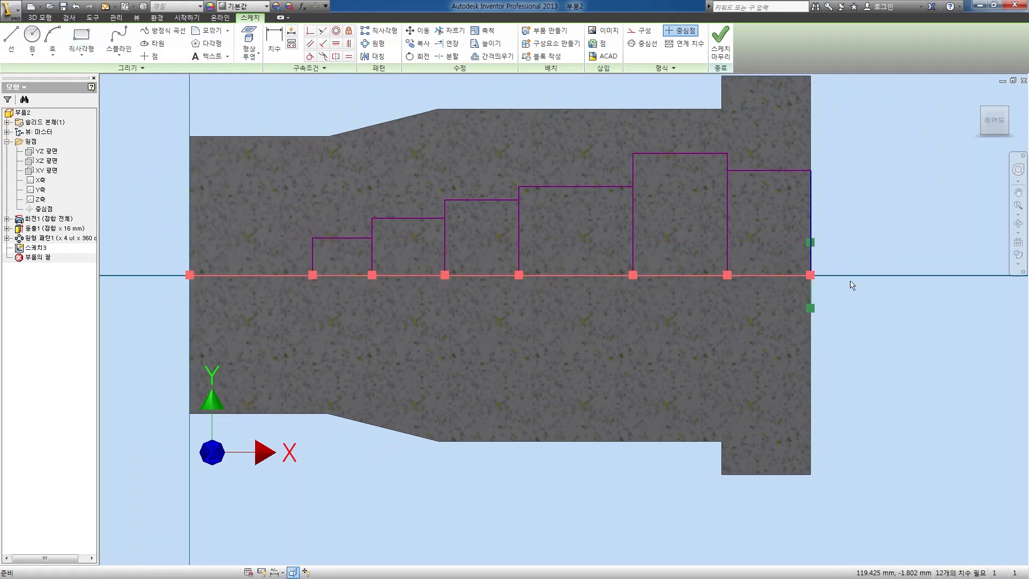
click(647, 44)
key(Escape)
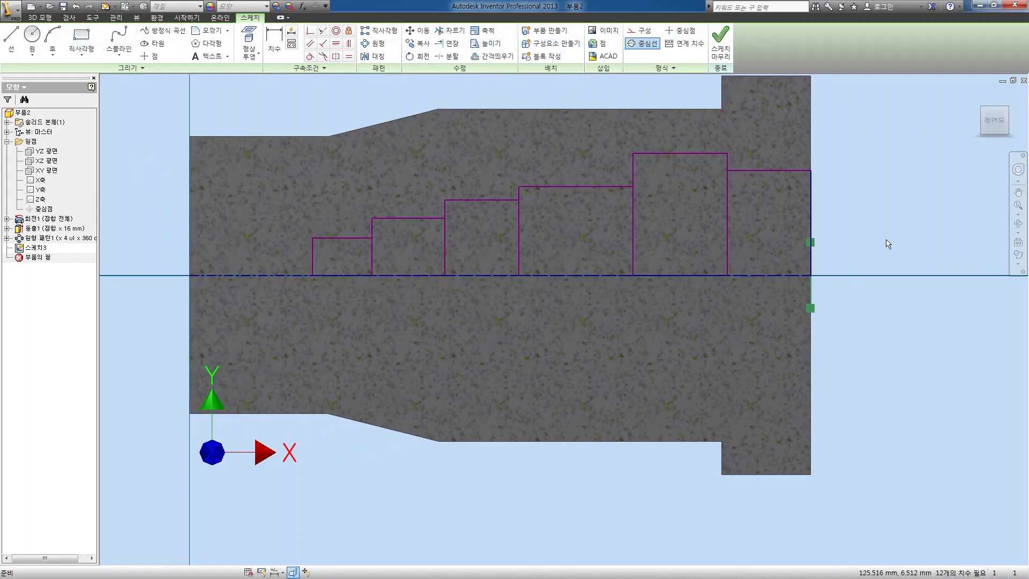
Step: Dimension the first rectangle at the lugged end face with a 42 mm diameter about the centerline
key(d)
click(778, 171)
click(794, 275)
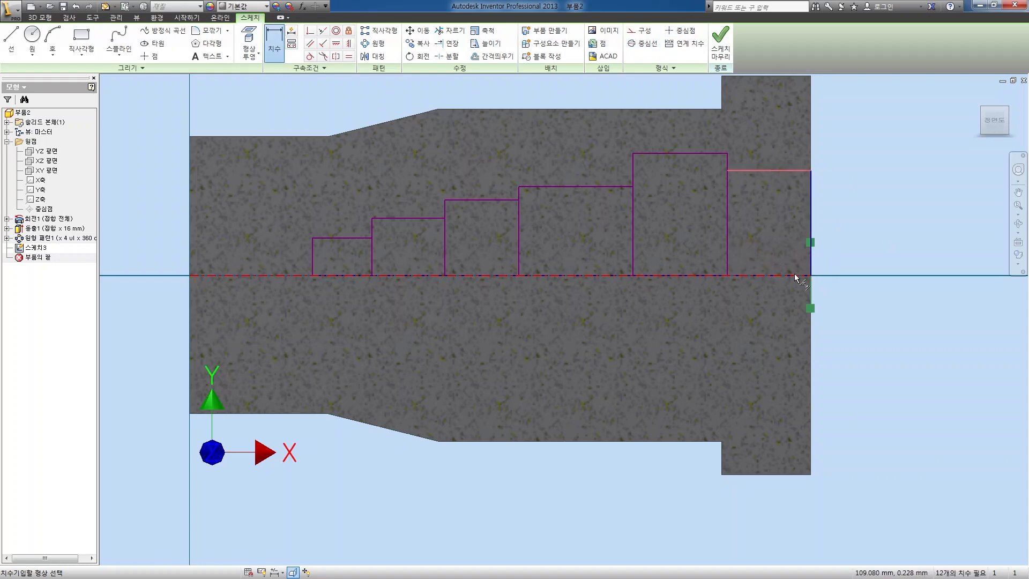
click(899, 255)
text(42)
key(Return)
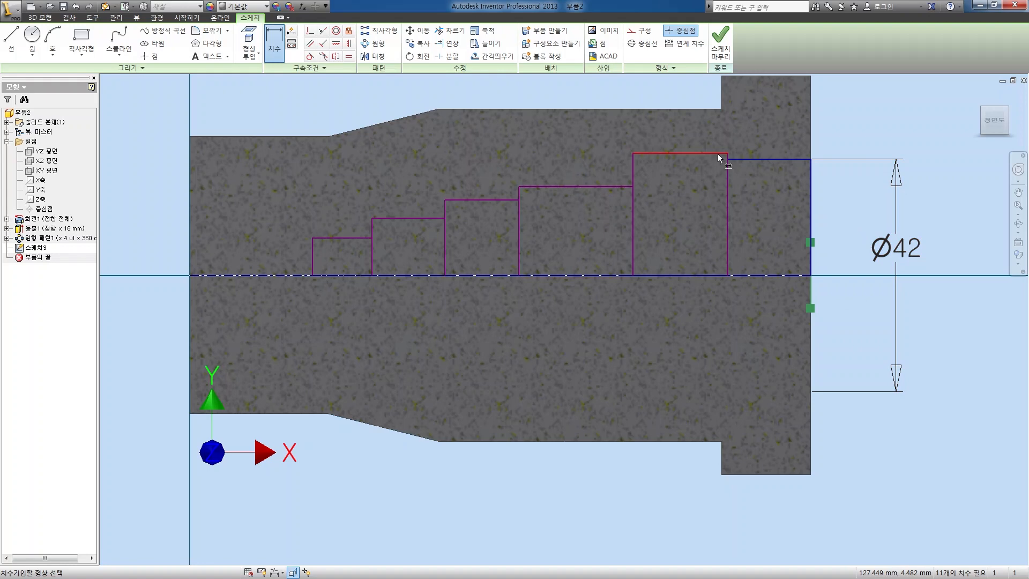
click(703, 154)
click(765, 279)
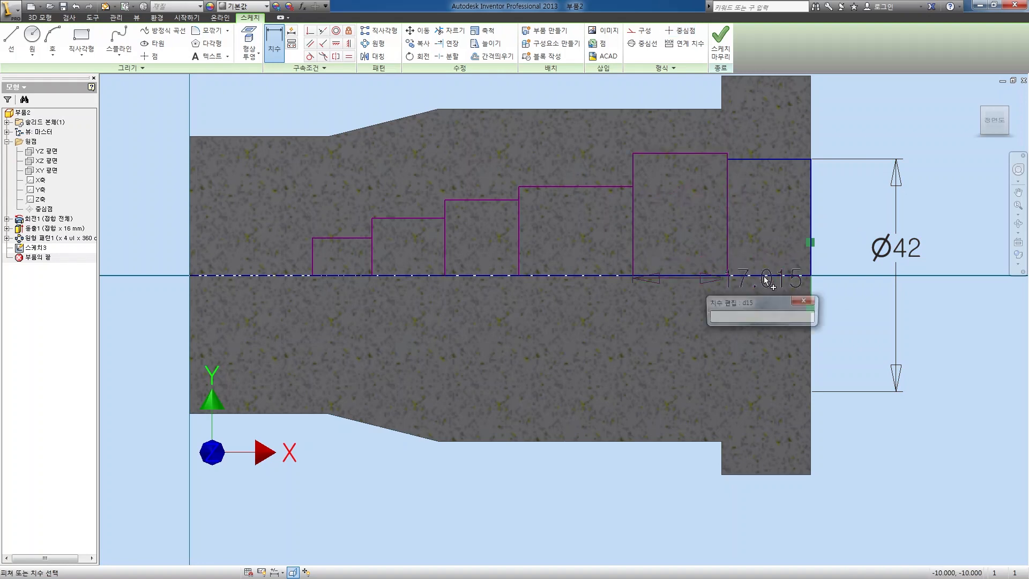
key(Escape)
key(Escape)
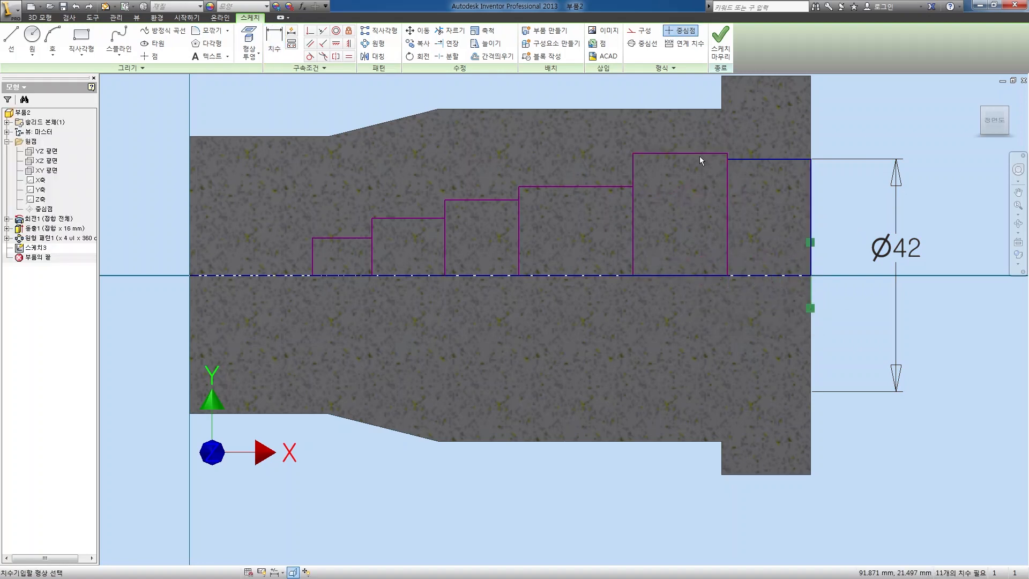
Step: Dimension the second rectangle from the lugged end with a 48 mm diameter about the centerline
key(d)
click(699, 156)
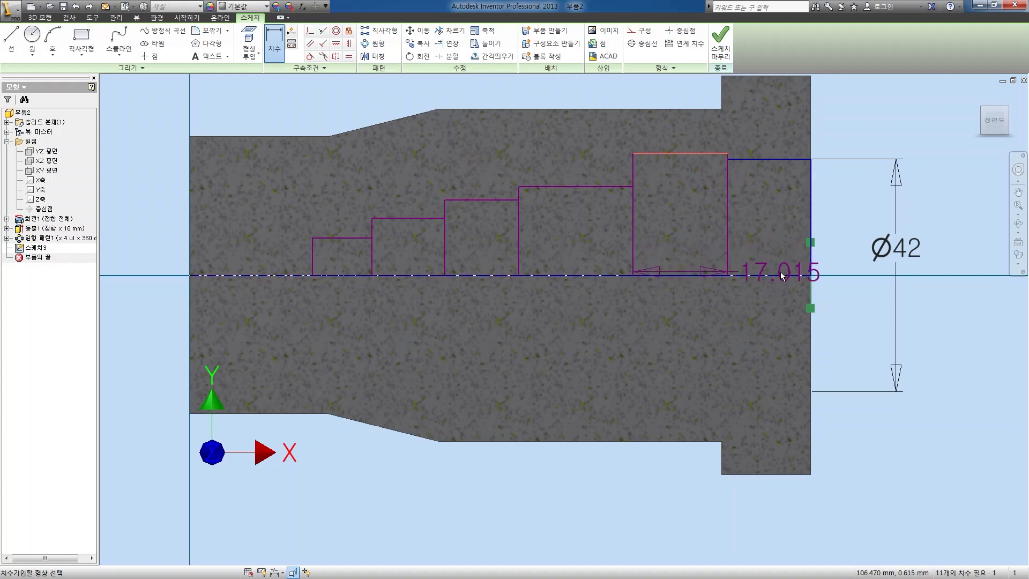
click(779, 275)
click(958, 210)
text(48)
key(Return)
Step: Dimension the third rectangle from the lugged end with a 42 mm diameter about the centerline
click(585, 186)
click(592, 276)
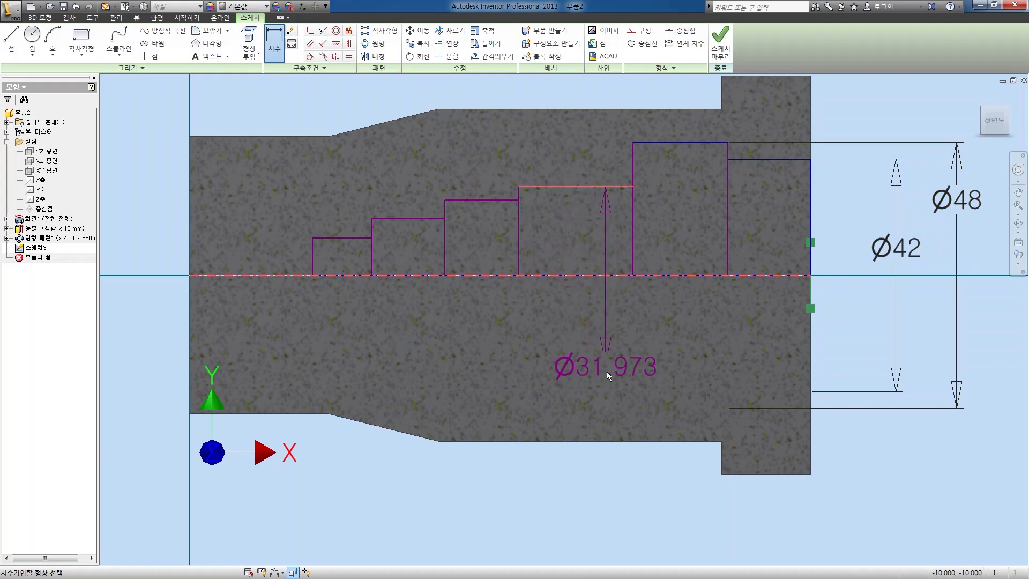
click(595, 483)
text(42)
key(Return)
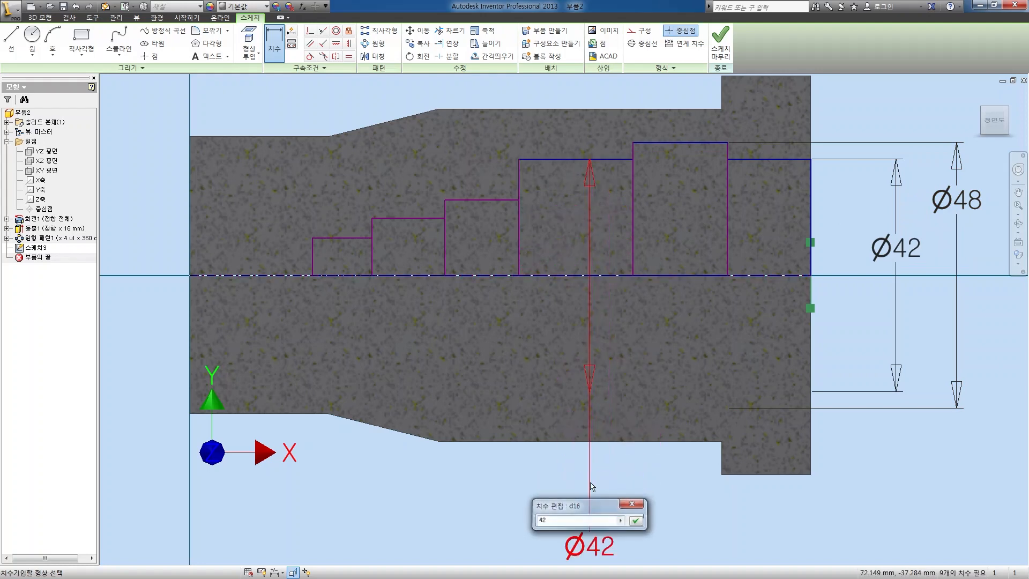
Step: Dimension the fourth rectangle from the lugged end with a 35 mm diameter about the centerline
click(487, 200)
click(488, 276)
click(477, 471)
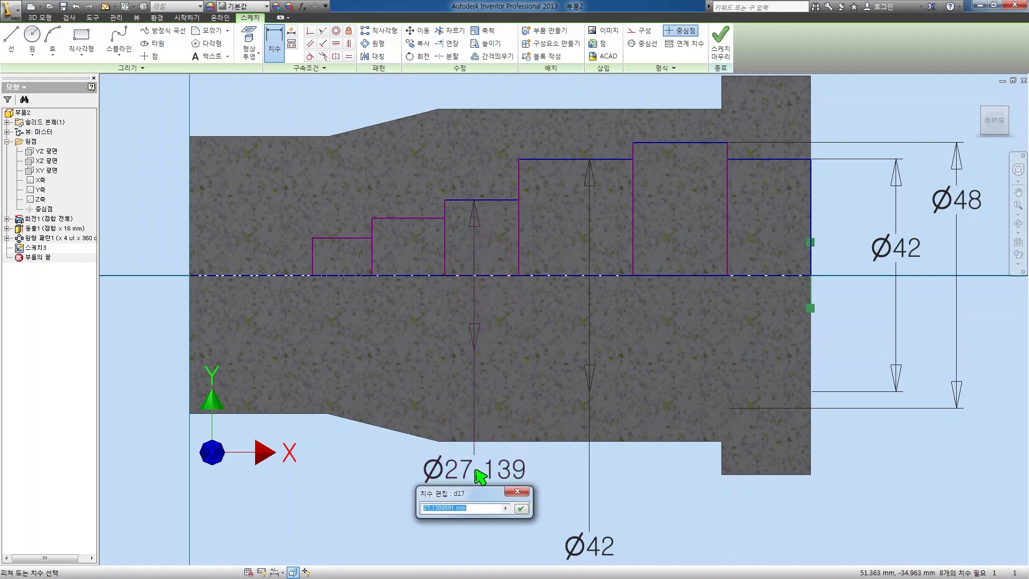
text(35)
key(Return)
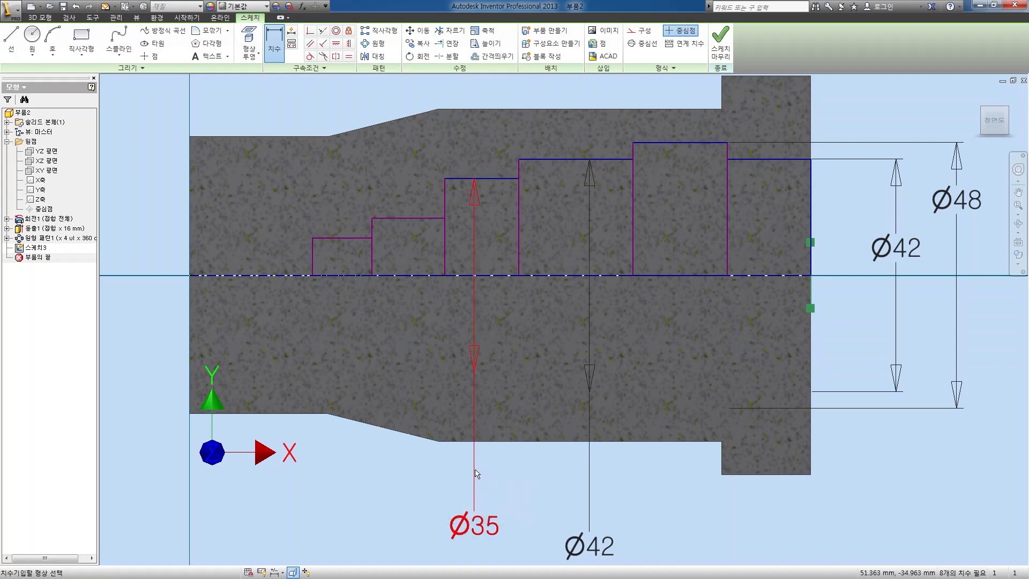
Step: Dimension the fifth rectangle from the lugged end with a 32 mm diameter about the centerline
click(416, 219)
click(410, 275)
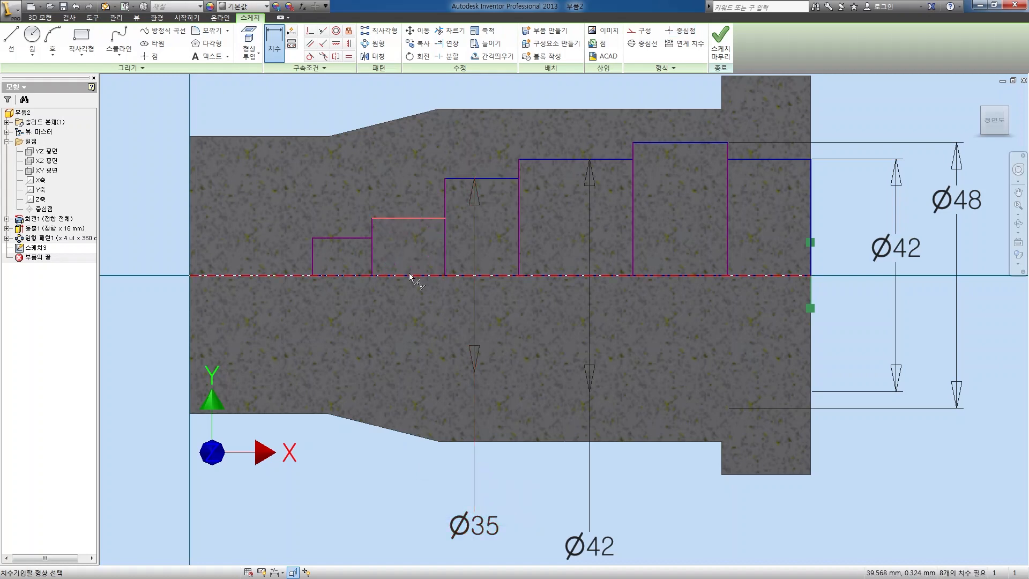
click(416, 488)
text(32)
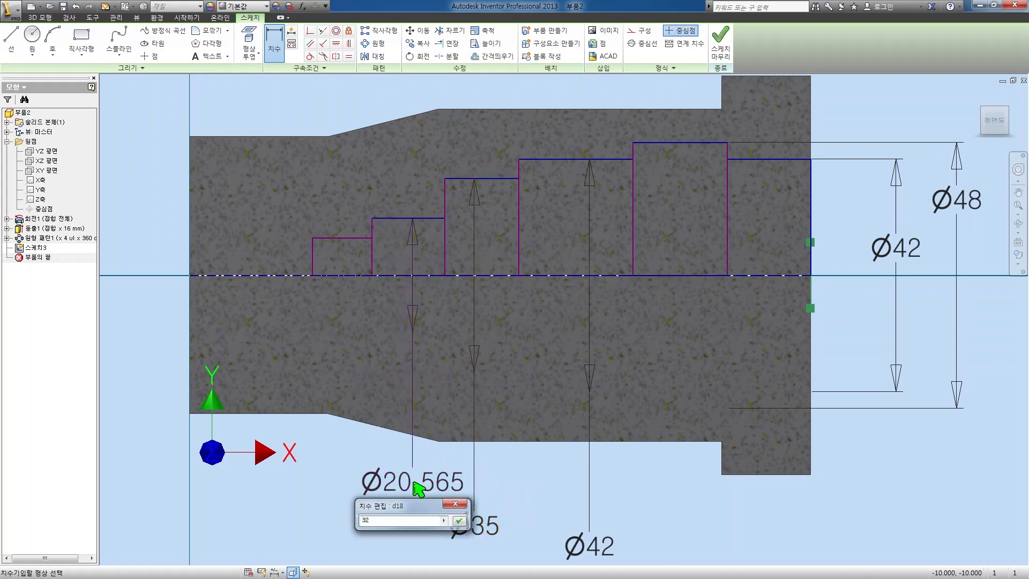
key(Return)
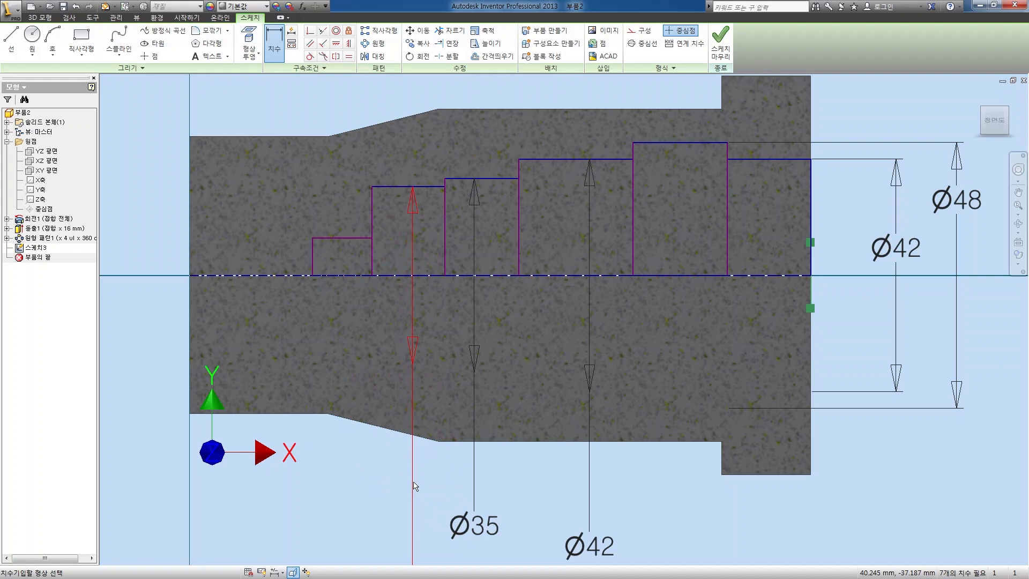
Step: Dimension the innermost rectangle, nearest the small end, with a 21 mm diameter about the centerline
click(341, 240)
click(342, 276)
click(343, 470)
text(21)
key(Return)
Step: Dimension the width of the first rectangle at the lugged end face as 15 mm
middle_drag(523, 365, 478, 330)
middle_drag(727, 130, 745, 266)
click(746, 271)
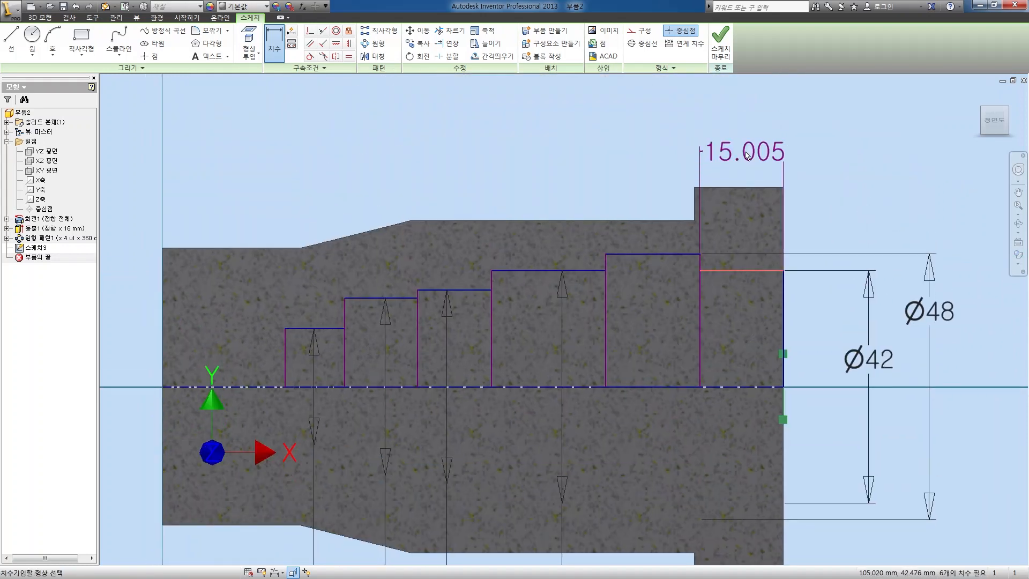
click(745, 156)
text(15)
key(Return)
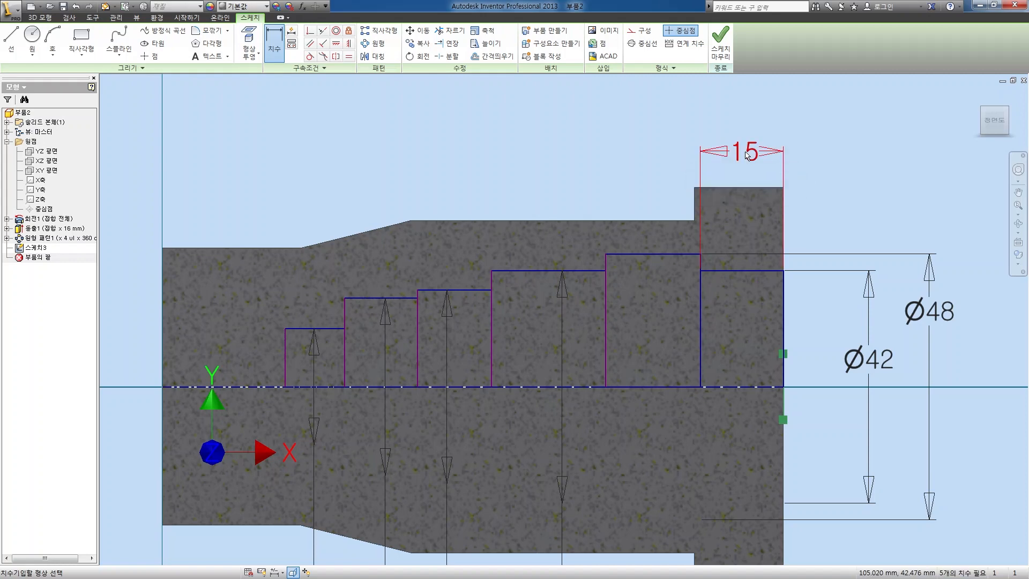
Step: Dimension the width of the second rectangle from the lugged end, trying 54 mm and undoing that value
click(659, 254)
click(654, 132)
text(54)
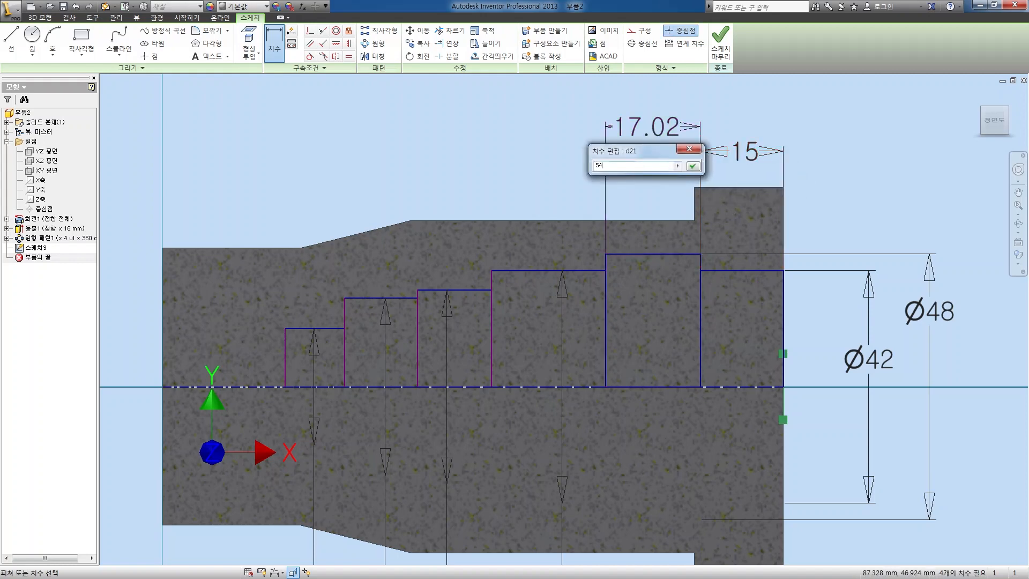
key(Return)
key(ctrl+z)
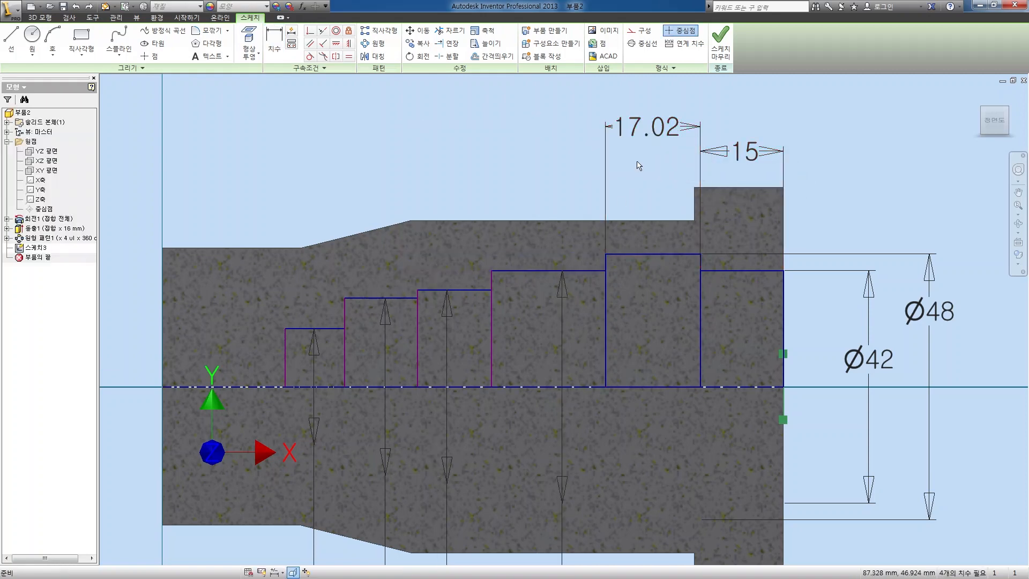
Step: Dimension the width of the third rectangle from the lugged end as 12 mm
click(543, 270)
click(555, 167)
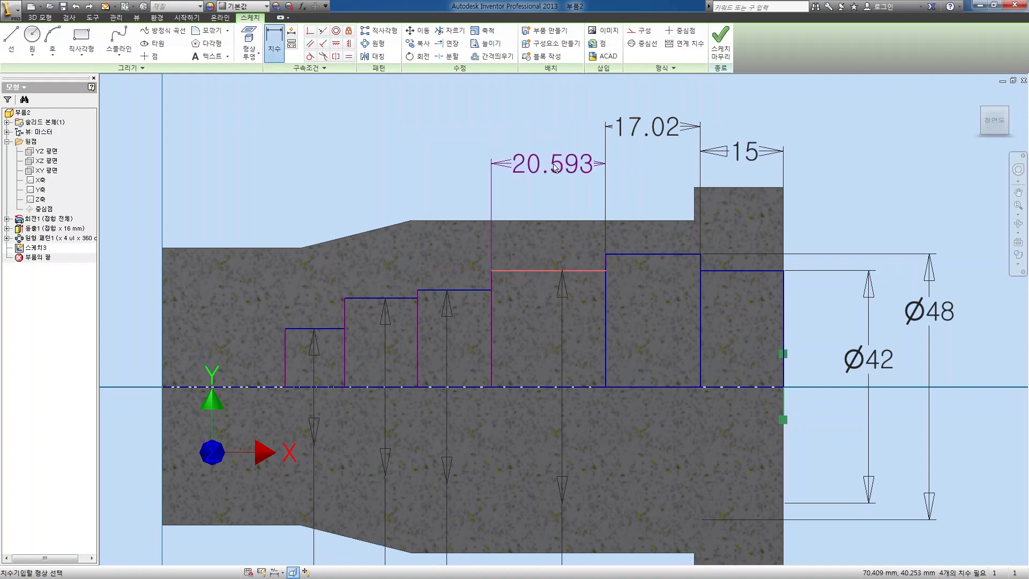
text(1)
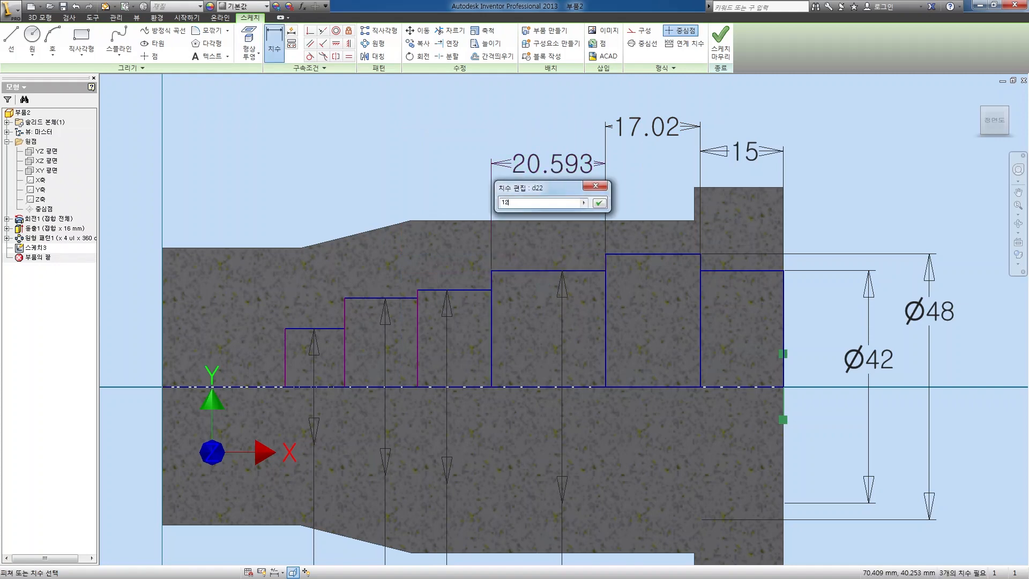
text(2)
key(Return)
Step: Dimension the width of the fourth rectangle from the lugged end as 18 mm
click(466, 290)
click(464, 176)
text(18)
key(Return)
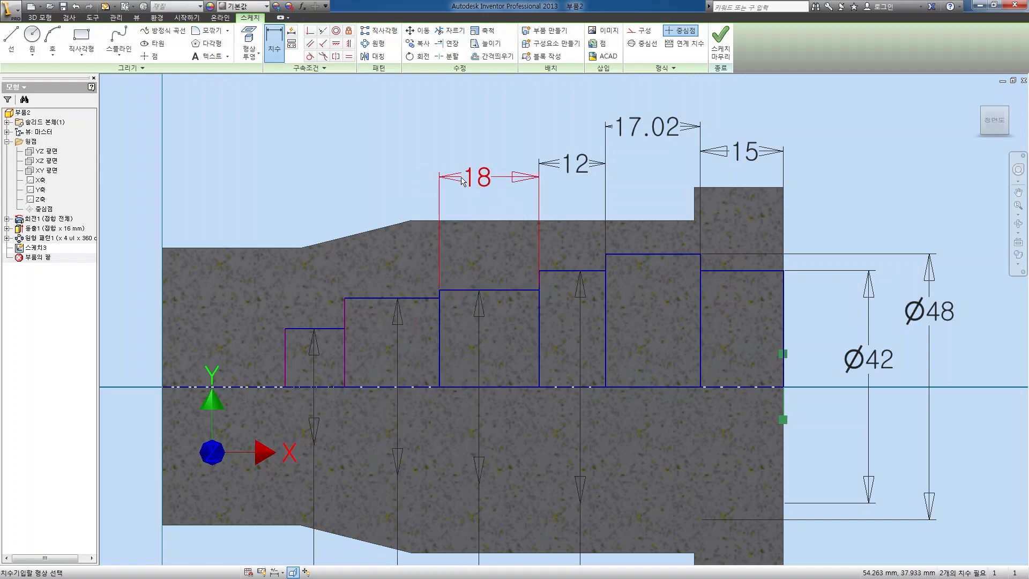
Step: Dimension the width of the fifth rectangle from the lugged end as 4 mm
click(377, 297)
click(373, 150)
text(4)
key(Return)
Step: Dimension the width of the innermost rectangle, nearest the small end, as 3 mm
click(329, 328)
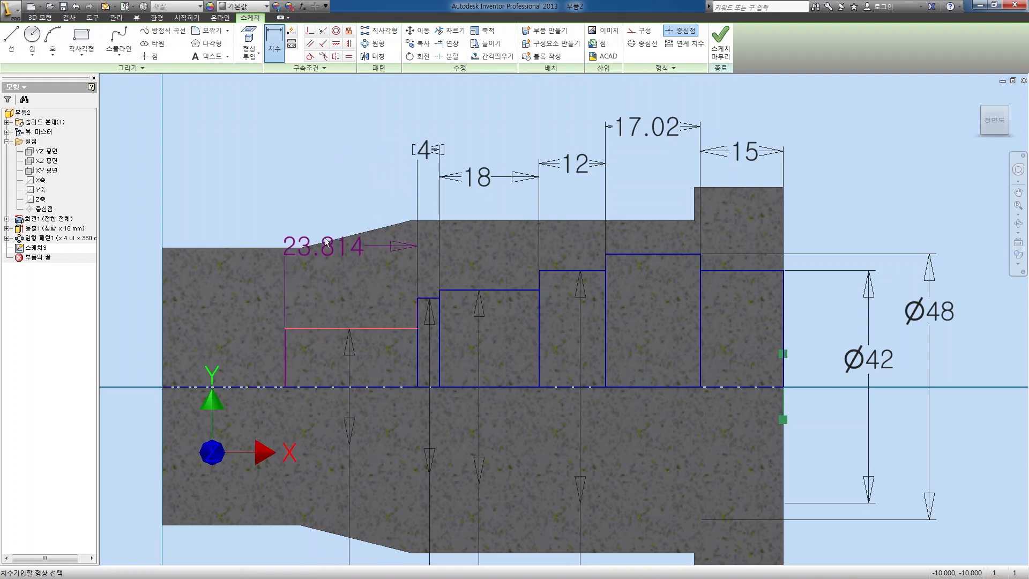
click(335, 182)
text(3)
key(Return)
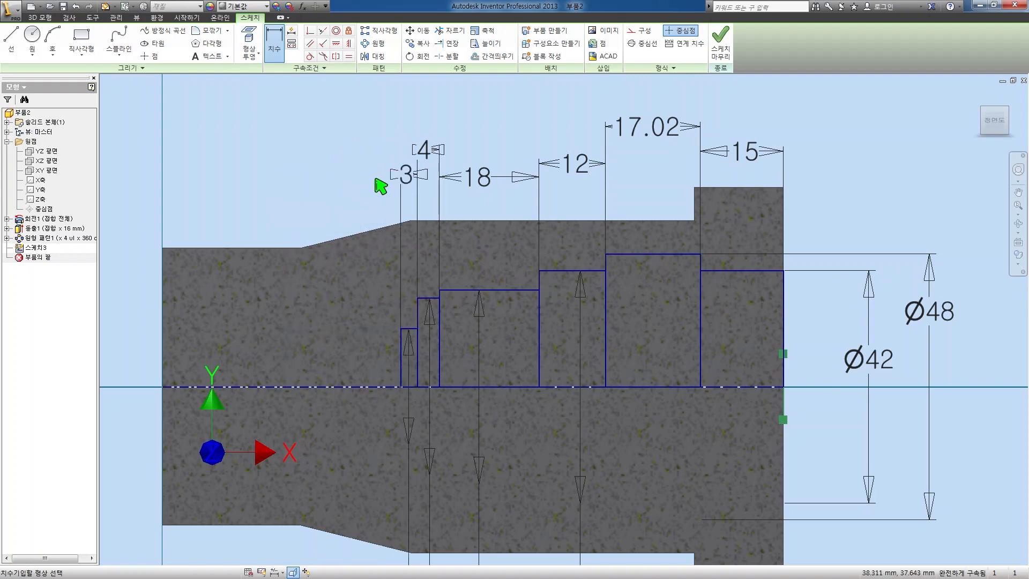
Step: Set the width of the second rectangle from the lugged end to 54 mm
click(635, 134)
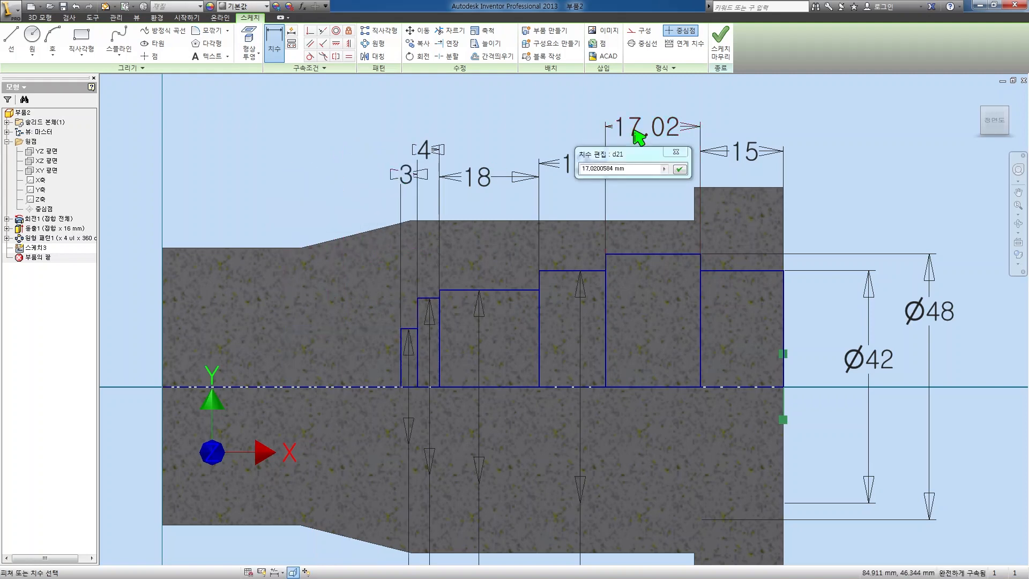
text(54)
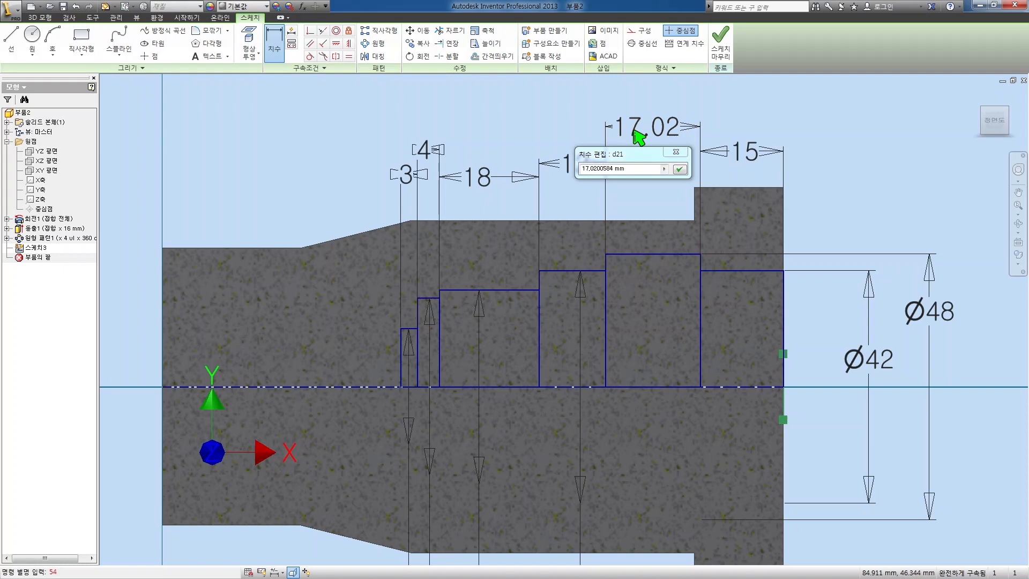
click(632, 168)
text(54)
key(Return)
middle_drag(516, 171, 613, 128)
key(Escape)
Step: Fillet the innermost rectangle's outer corner facing the small end with a 3 mm radius
click(201, 32)
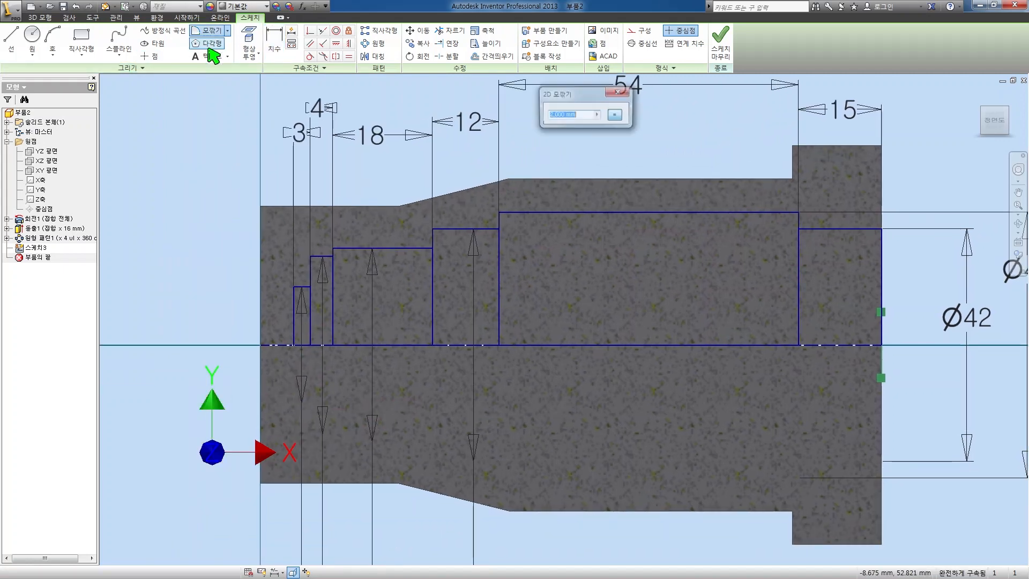
text(3)
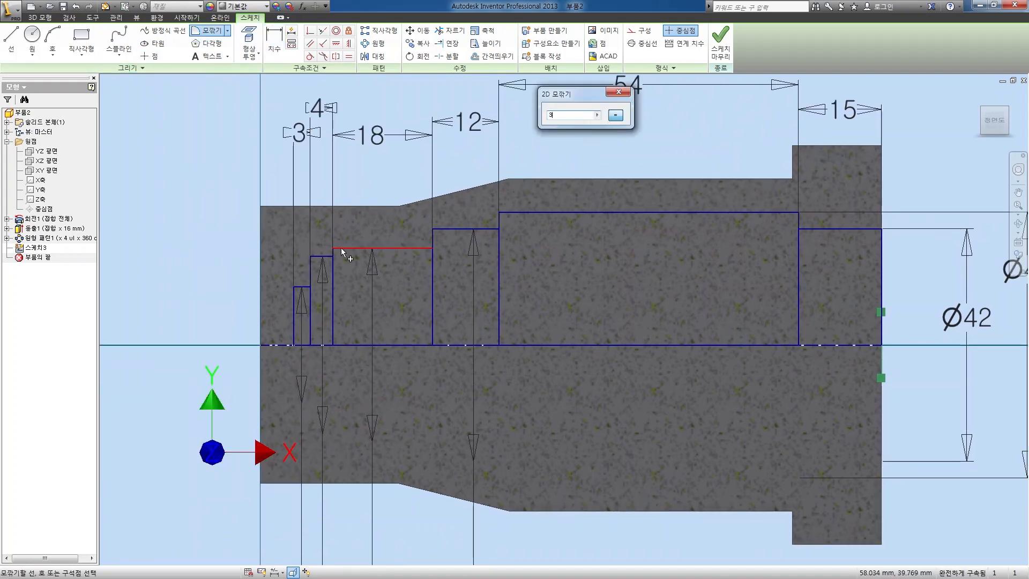
click(294, 298)
click(301, 287)
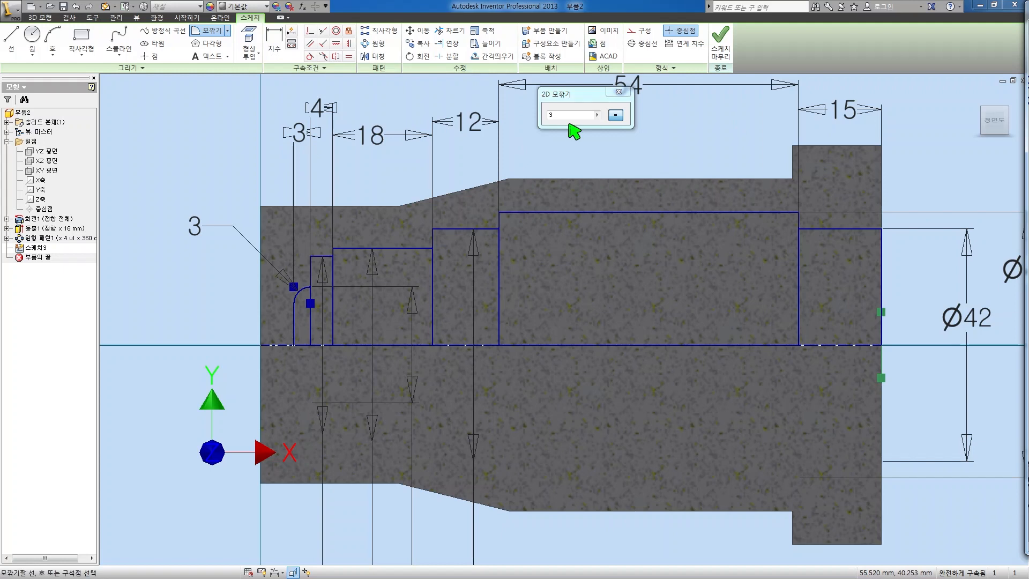
Step: Fillet the outer corners facing the small end on the 4, 18 and 12 mm wide rectangles with a 0.3 mm radius
drag(567, 116, 488, 122)
text(0,)
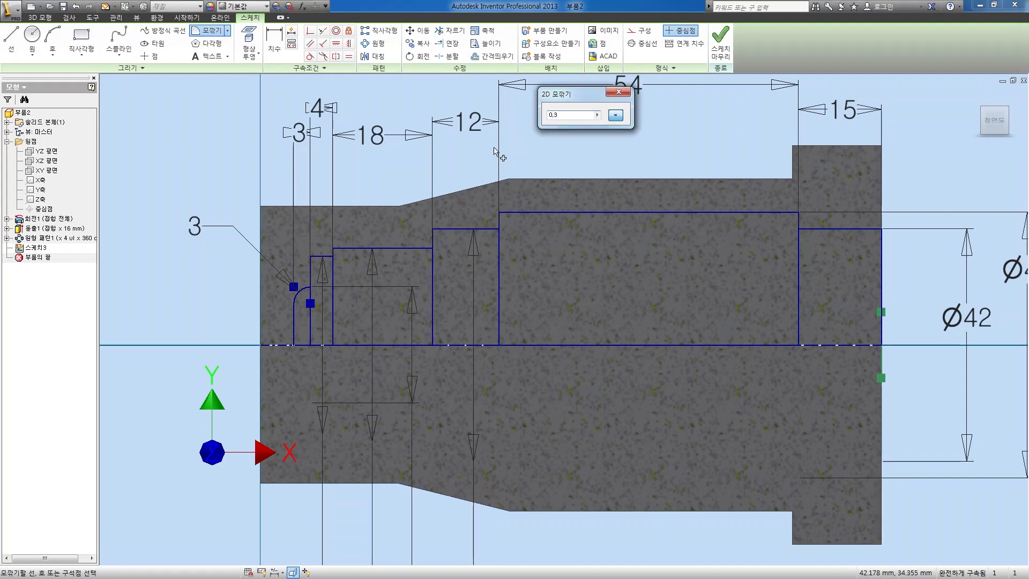
scroll(300, 273, up, 5)
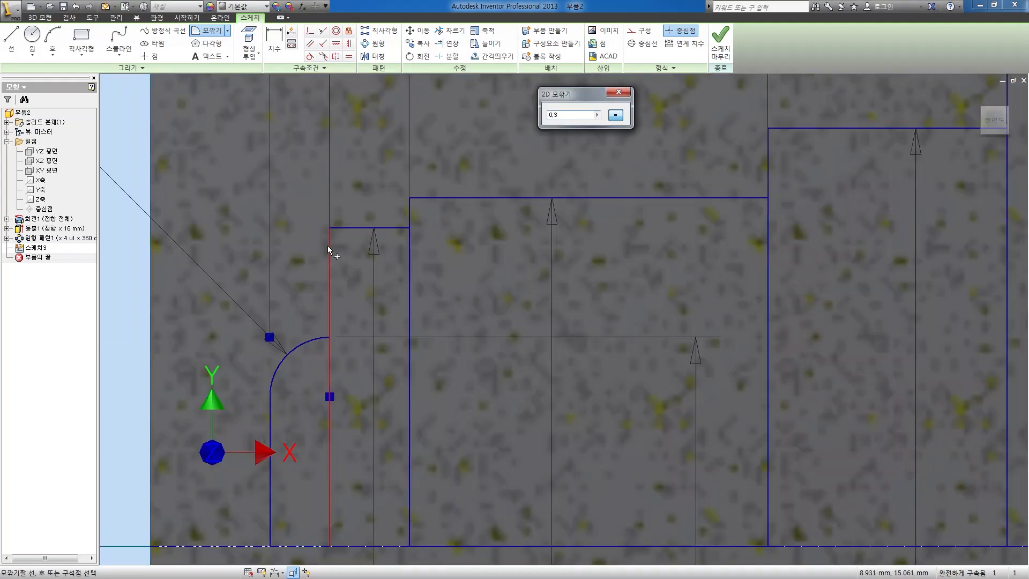
click(328, 245)
click(351, 229)
click(410, 214)
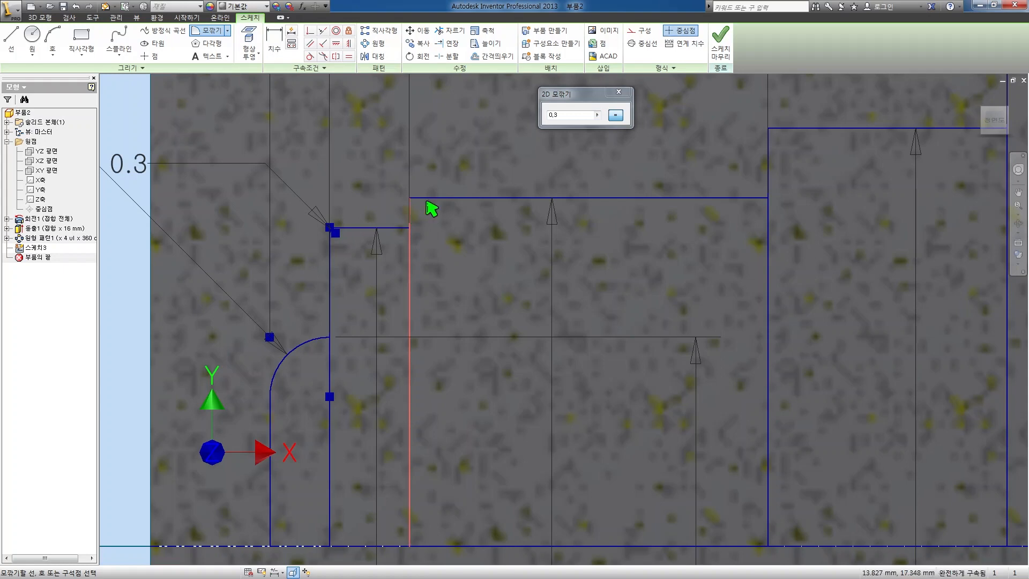
click(433, 198)
click(770, 161)
click(799, 130)
click(618, 92)
scroll(653, 202, down, 5)
scroll(673, 230, down, 3)
middle_drag(718, 247, 563, 232)
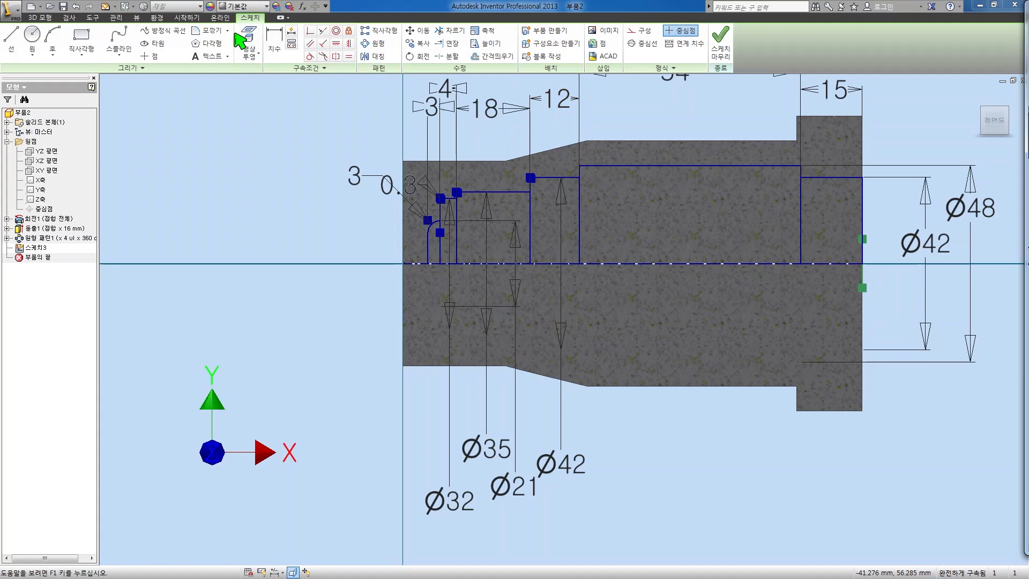
Step: Fillet both outer corners of the 54 mm wide rectangle with a 3 mm radius
click(207, 30)
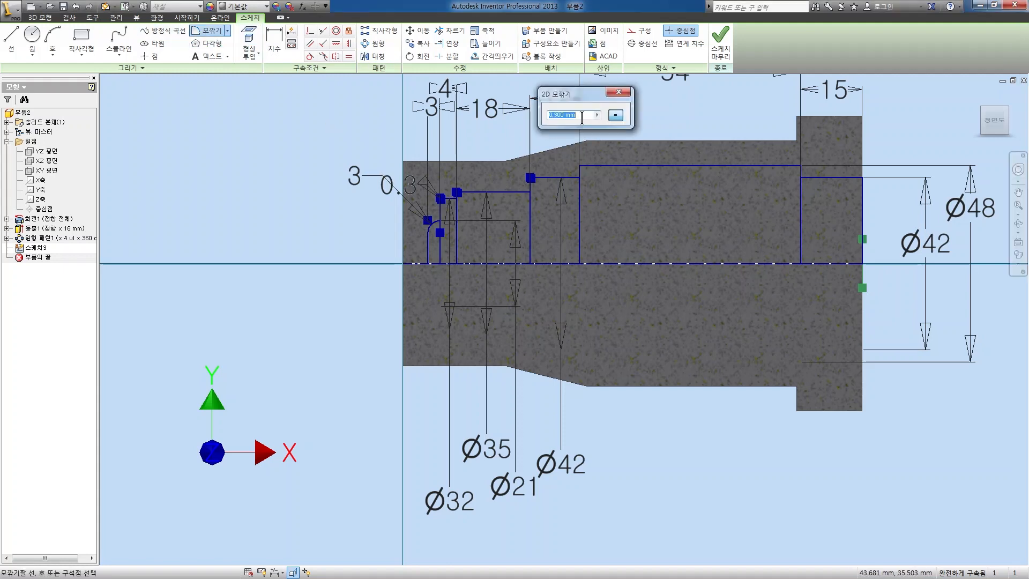
text(3)
click(579, 188)
click(600, 166)
click(801, 193)
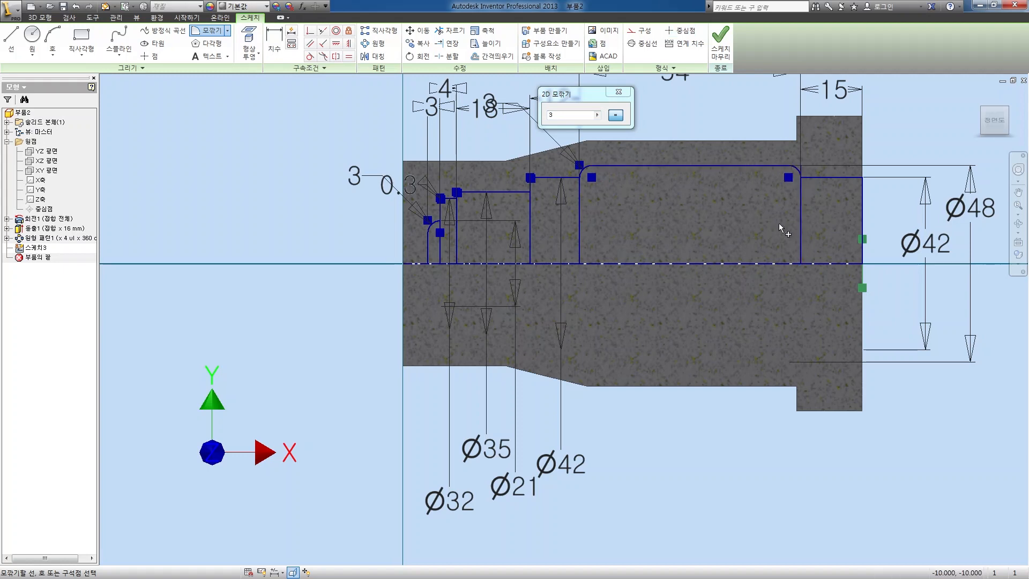
click(618, 92)
Step: Finish the sketch and cut the stepped bore by revolving all six rectangle profiles fully around the centerline
click(721, 40)
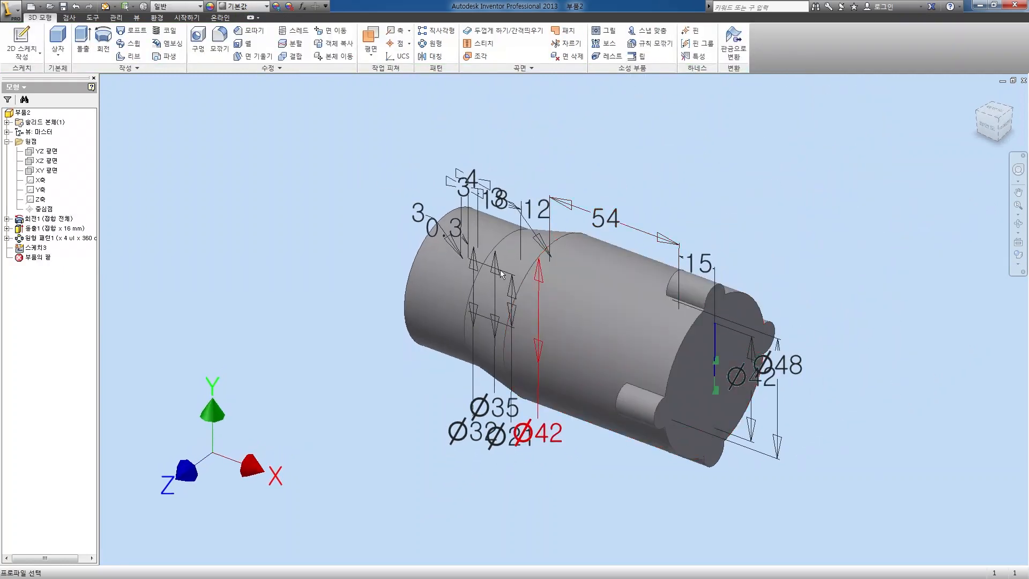
key(r)
drag(463, 152, 514, 78)
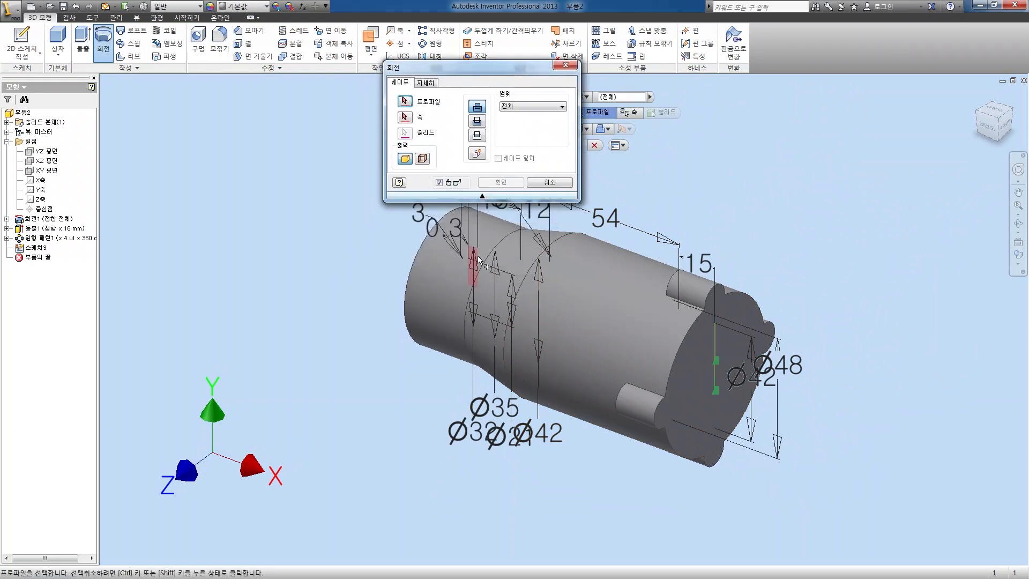
click(462, 269)
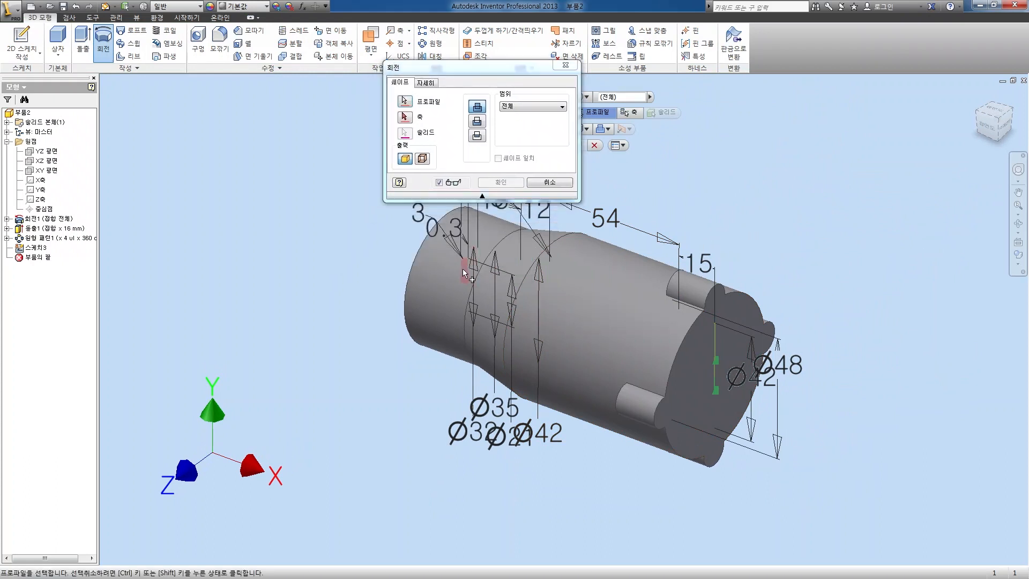
click(529, 282)
click(613, 309)
click(703, 339)
click(405, 117)
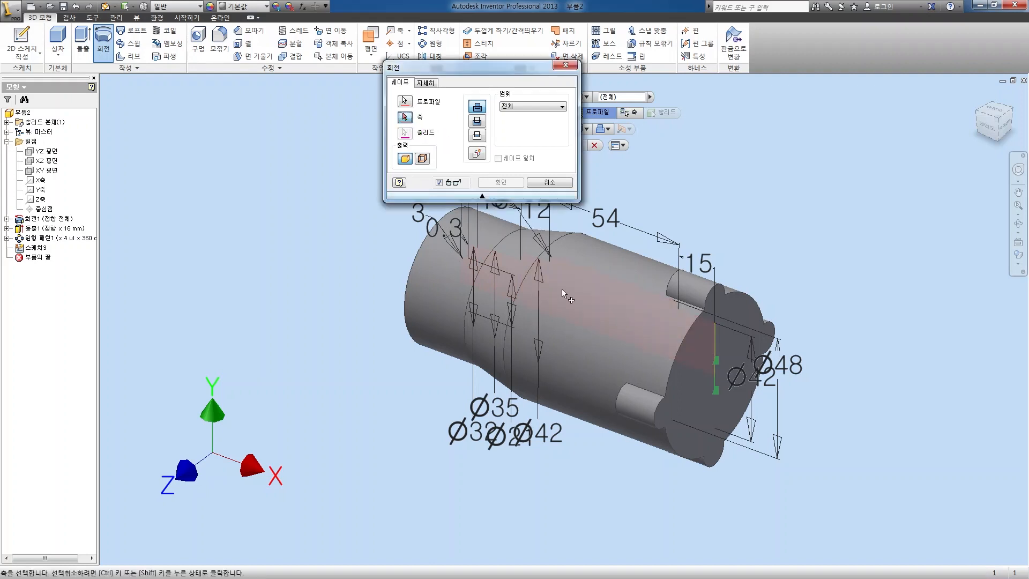
click(578, 323)
click(579, 325)
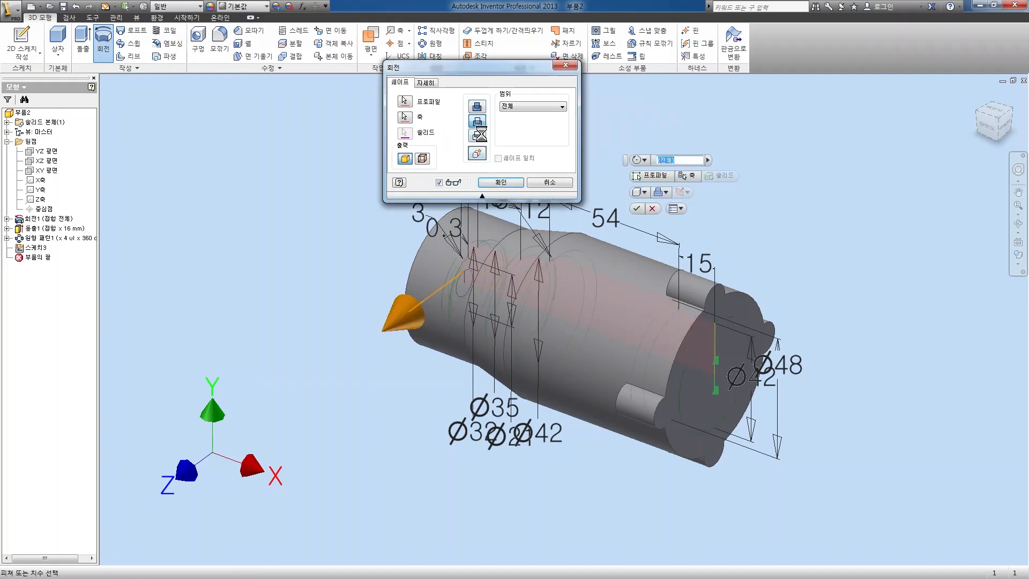
click(500, 182)
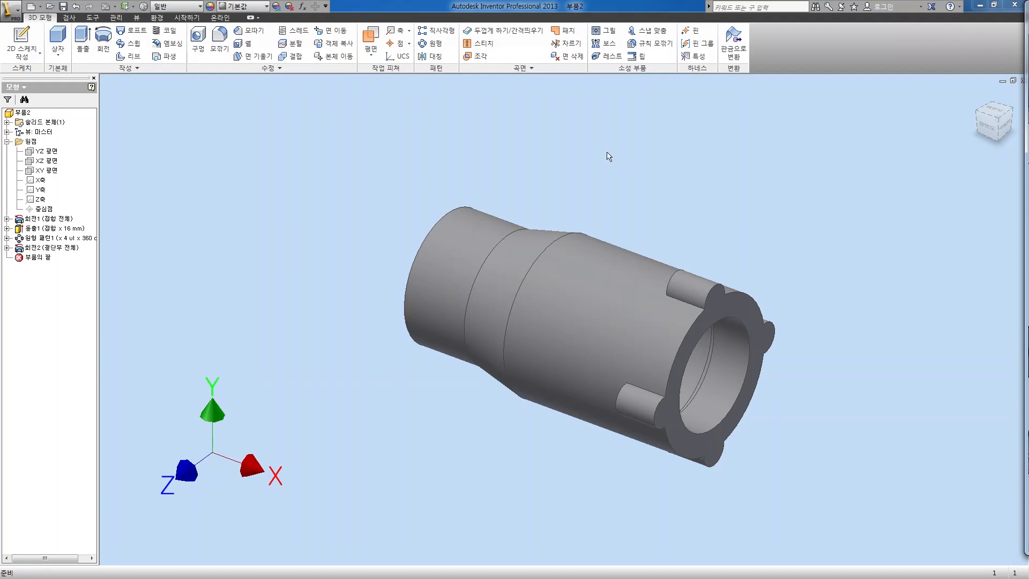
Step: Fillet the outer circular edge of the body's small end with a 10 mm radius
click(219, 43)
click(286, 140)
text(10)
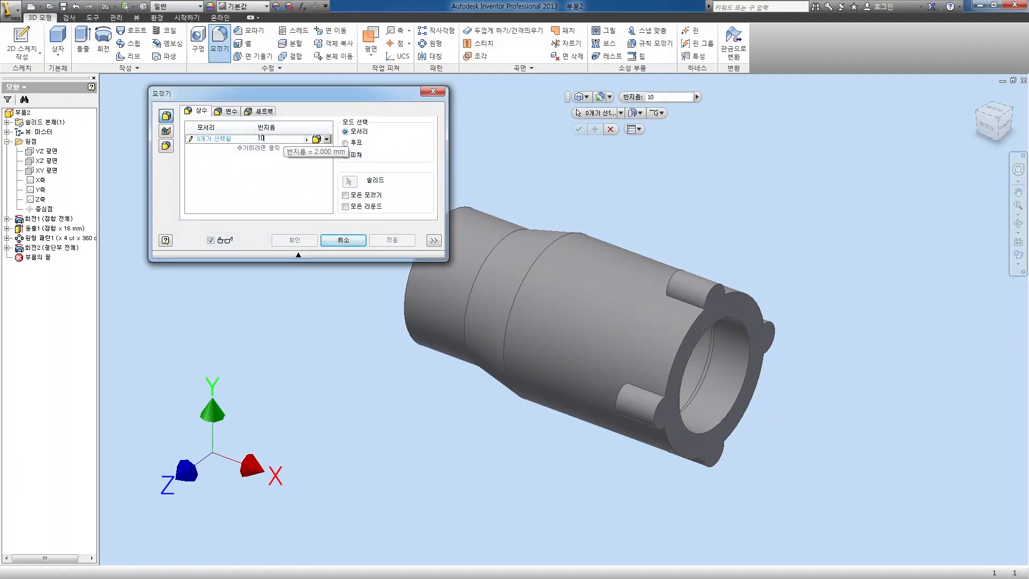
click(457, 215)
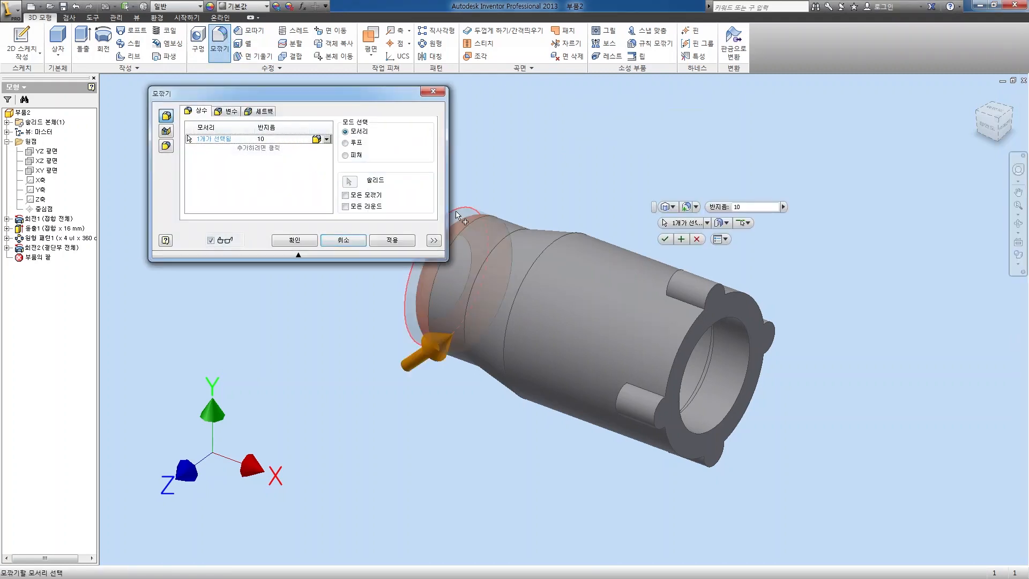
click(403, 243)
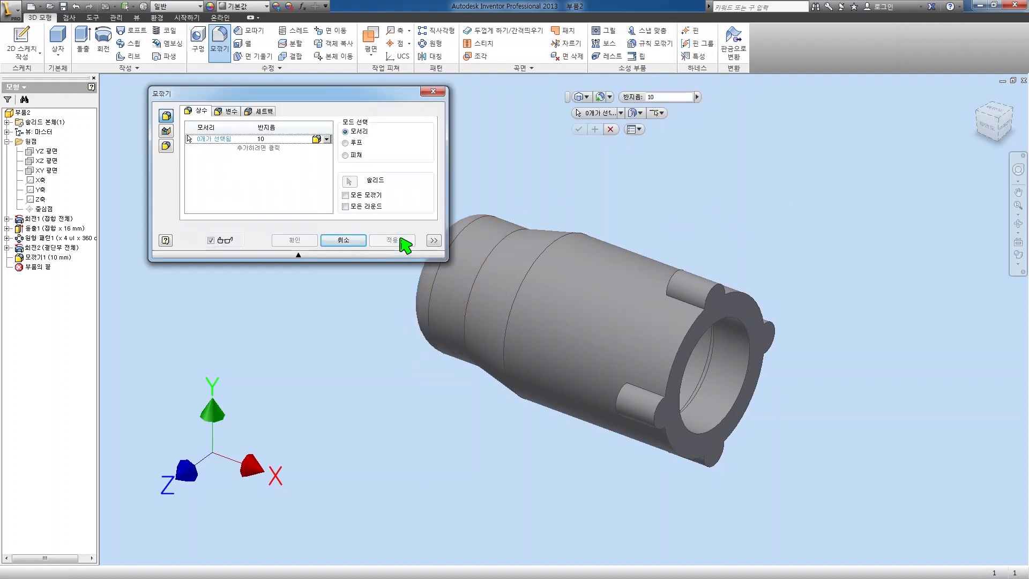
key(Escape)
Step: Create a work plane offset -80 mm from the XZ plane, below the body
shift+middle_drag(625, 332, 673, 371)
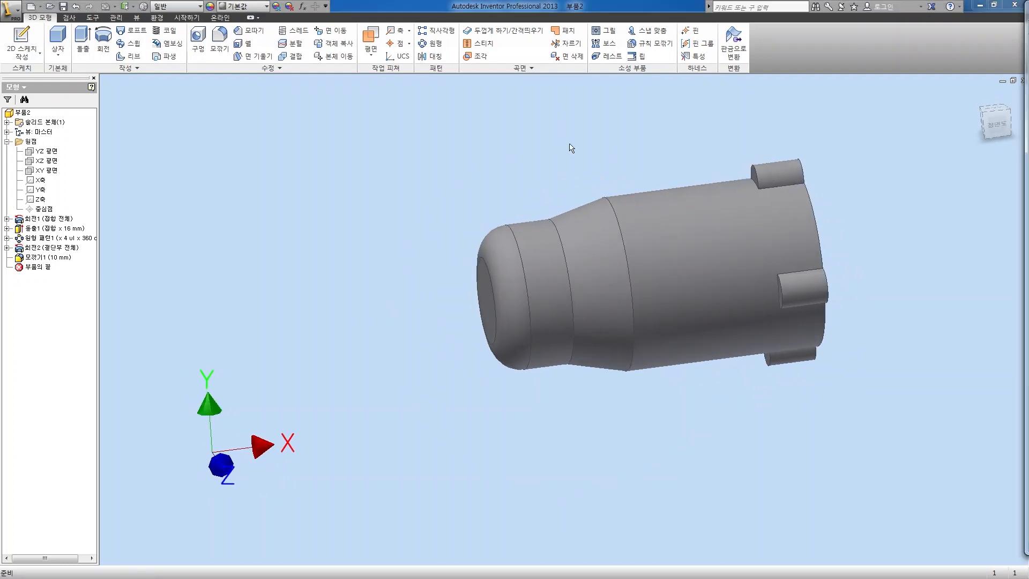
click(46, 161)
shift+middle_drag(614, 331, 647, 331)
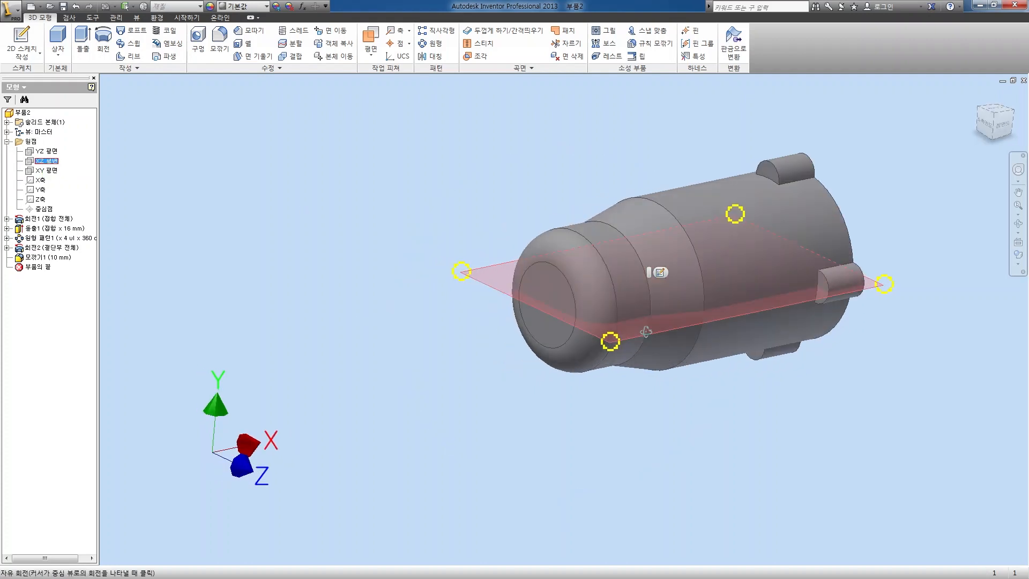
click(370, 46)
click(390, 96)
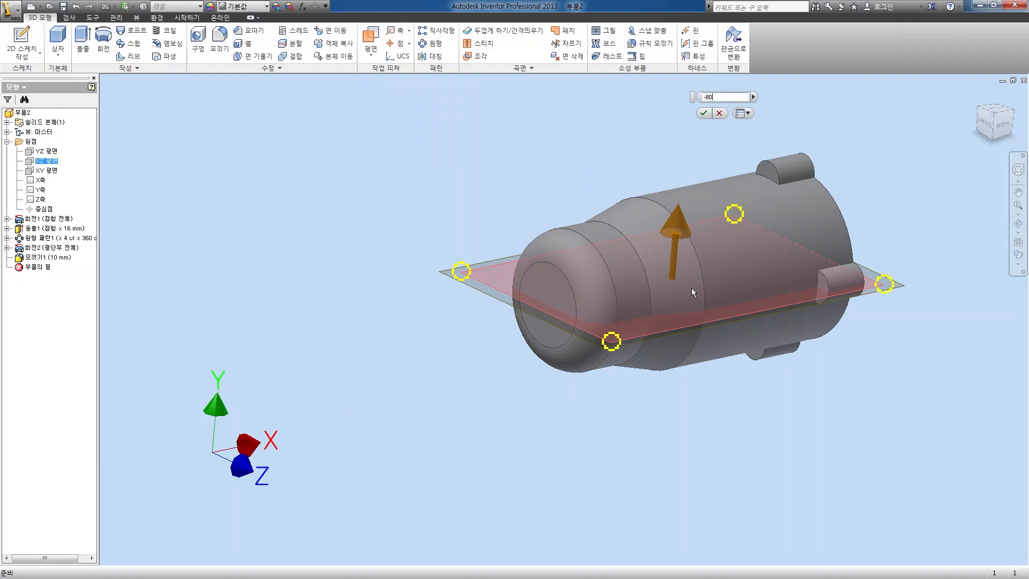
text(-80)
key(Return)
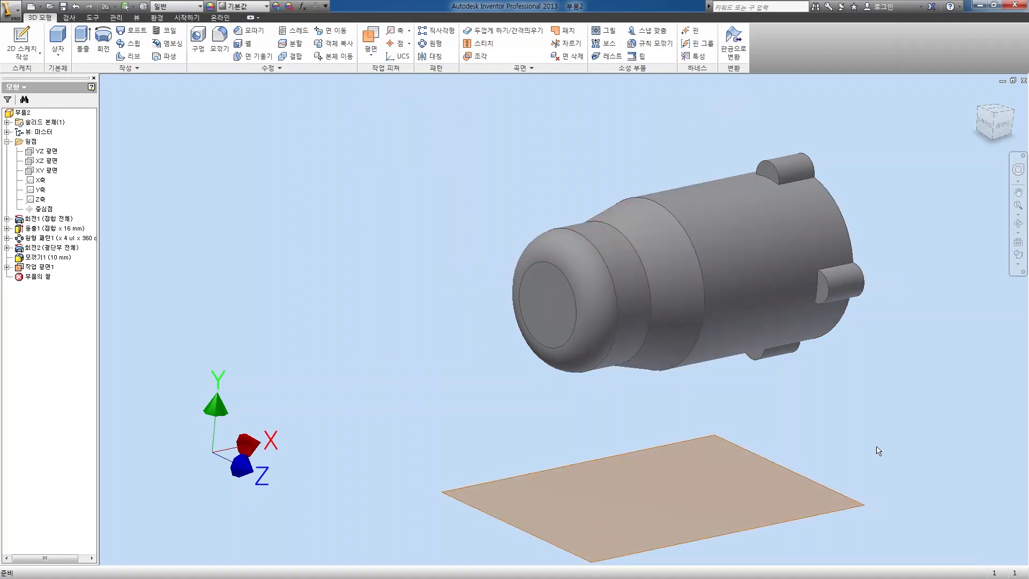
Step: Start a new sketch on the offset work plane and slice the graphics at the sketch plane
key(s)
click(637, 458)
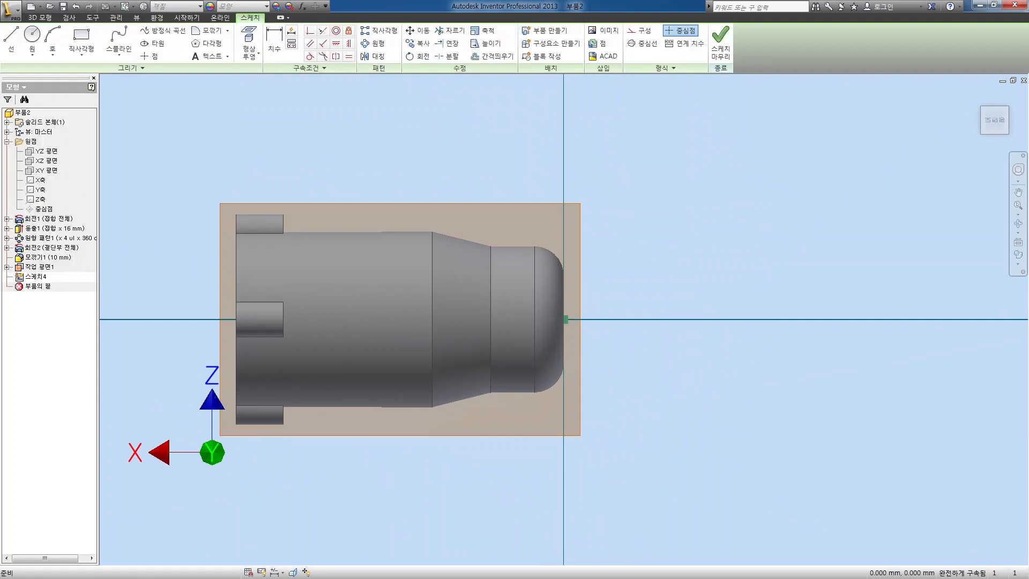
click(1013, 97)
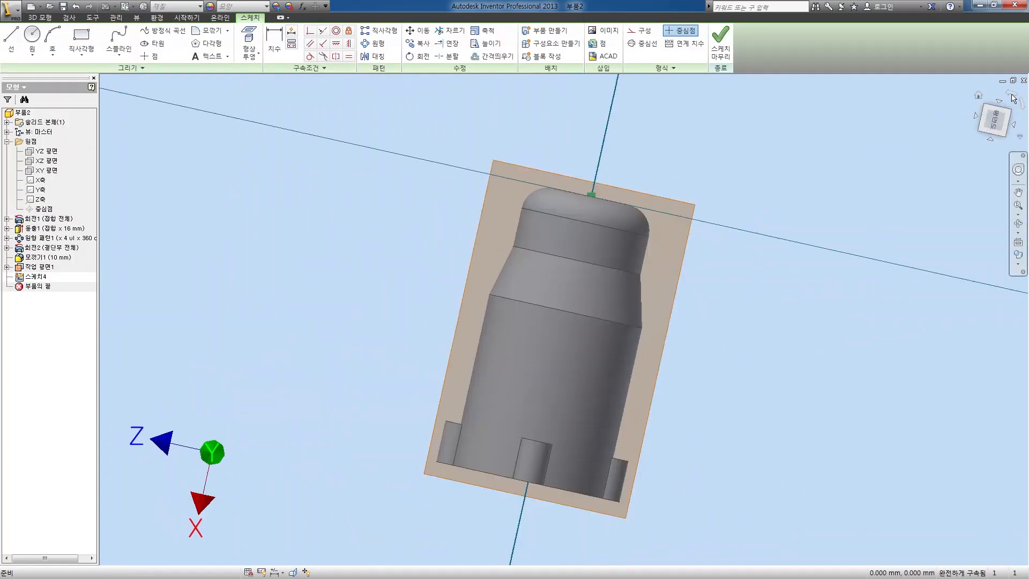
click(1013, 97)
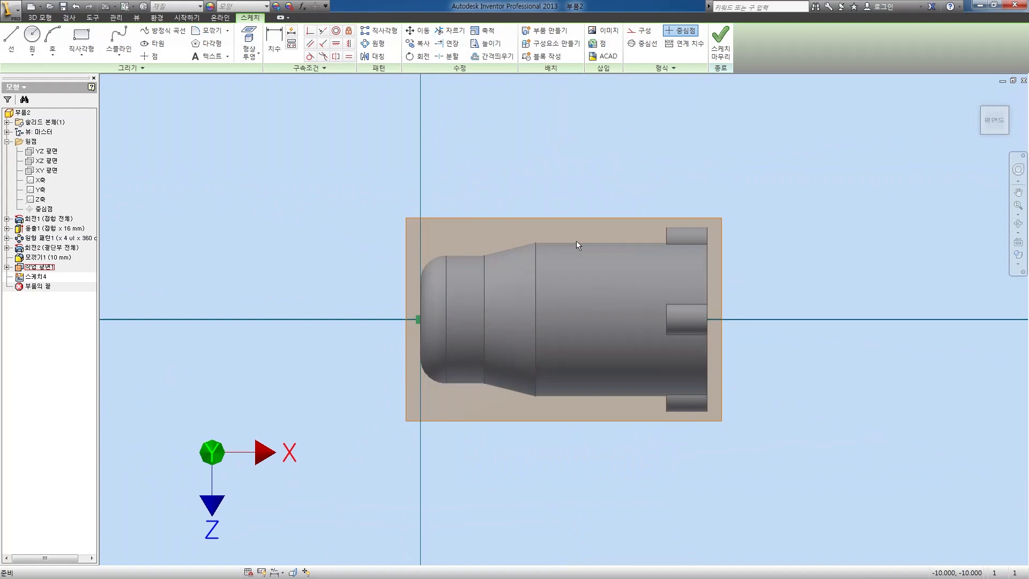
scroll(608, 294, up, 3)
middle_drag(624, 286, 635, 253)
key(F7)
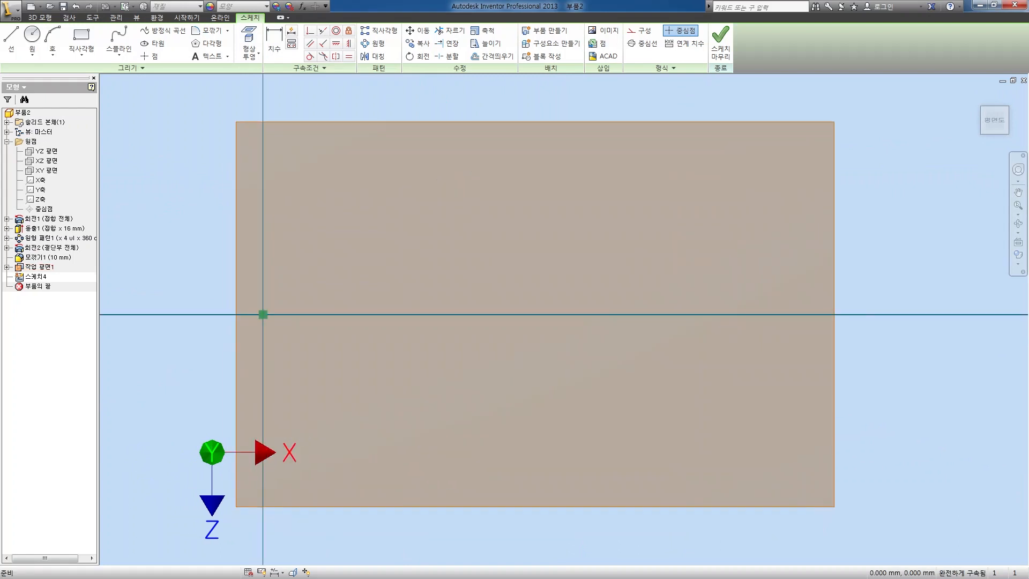
Step: Draw a 112 mm by 70 mm rectangle in the sketch on the offset work plane
key(alt+Tab)
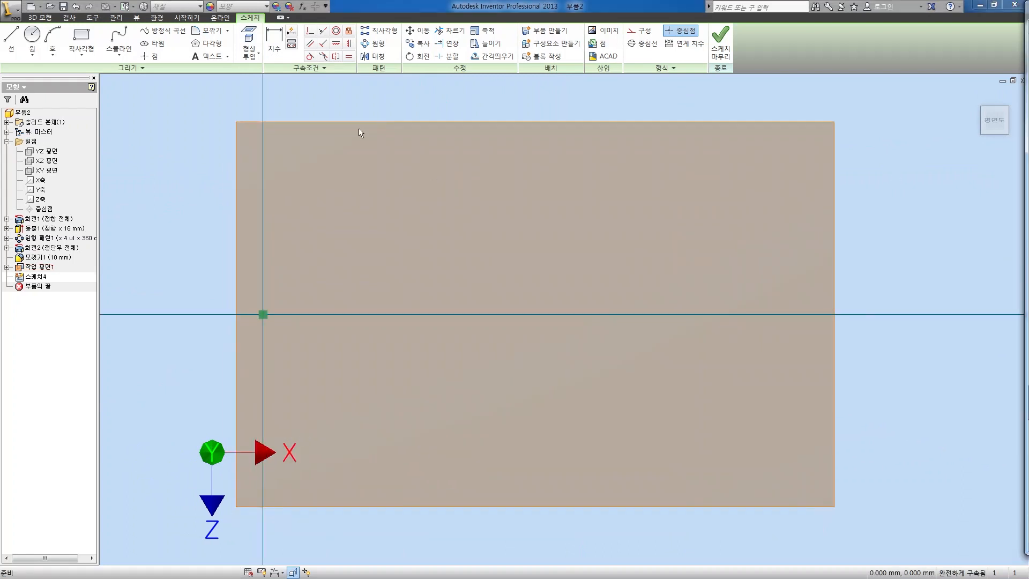
click(82, 39)
click(284, 133)
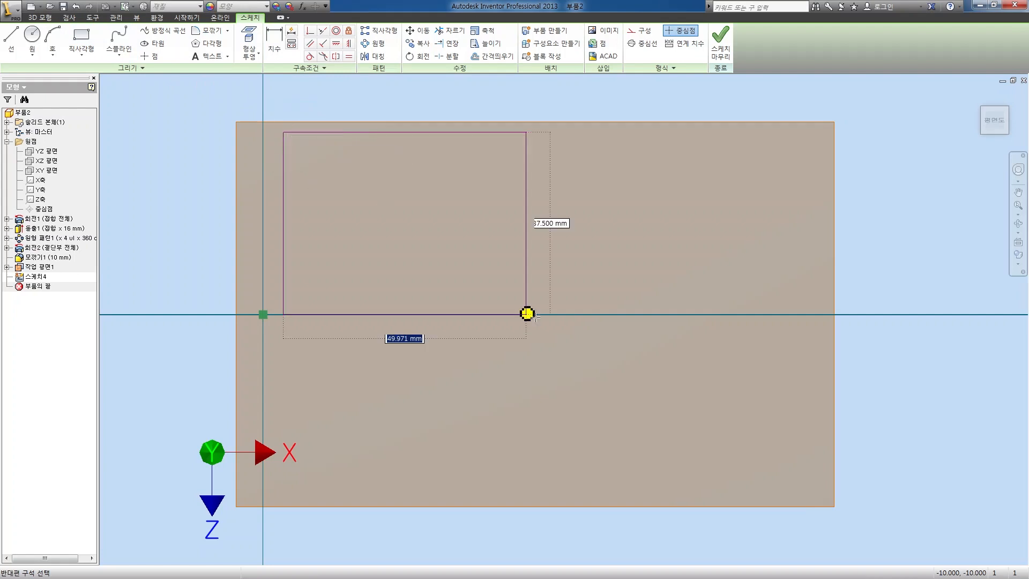
text(112)
key(Tab)
text(70)
key(Return)
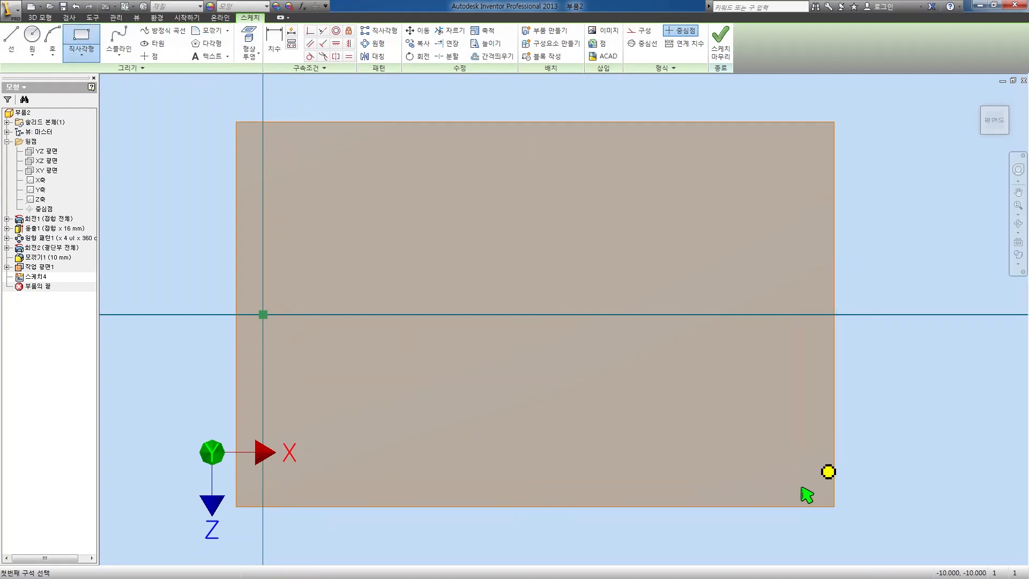
key(Escape)
Step: Turn off the sliced view and align the rectangle's right edge with the body's open end using a 0 mm dimension
key(F7)
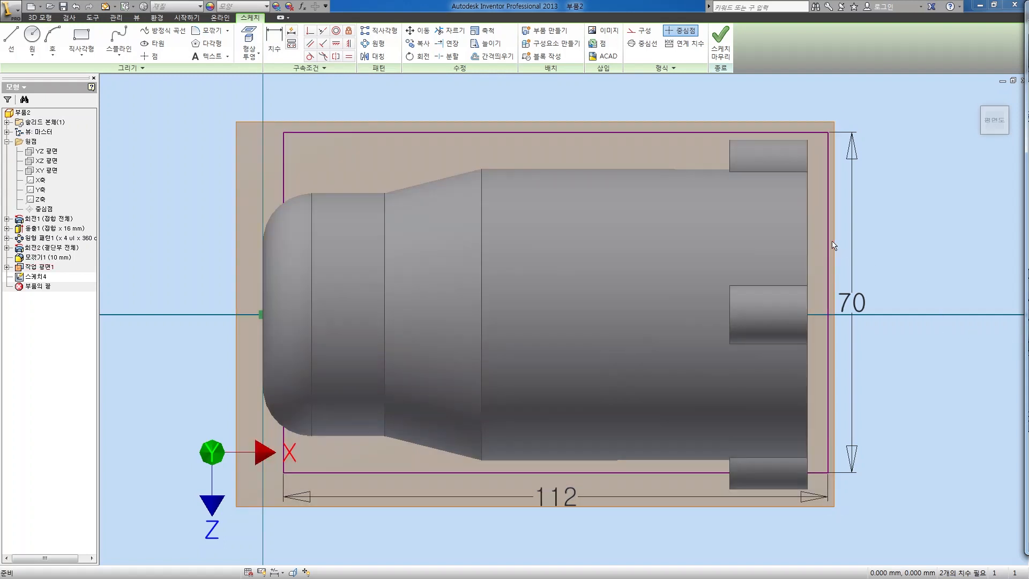
click(829, 239)
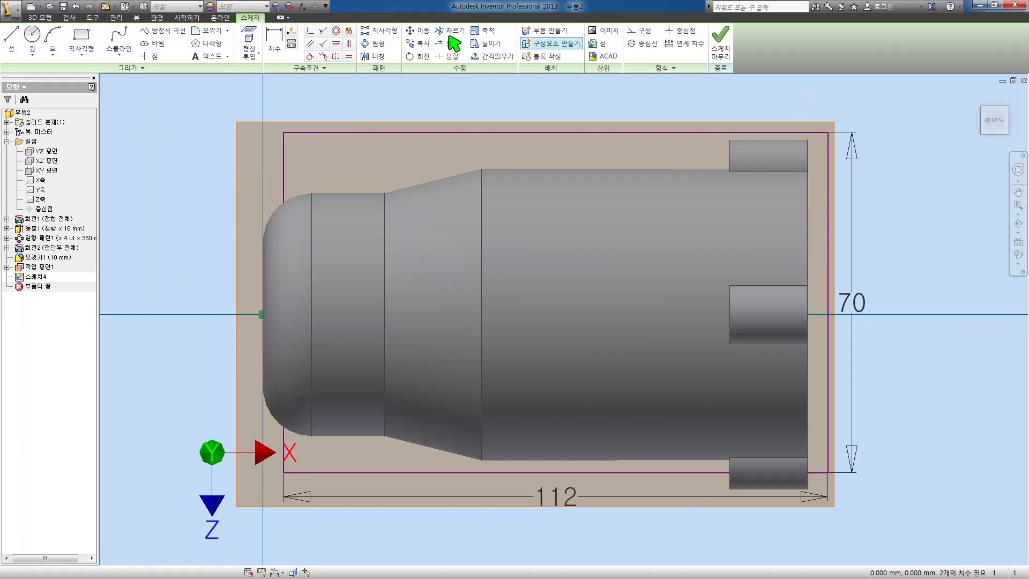
click(281, 37)
click(808, 193)
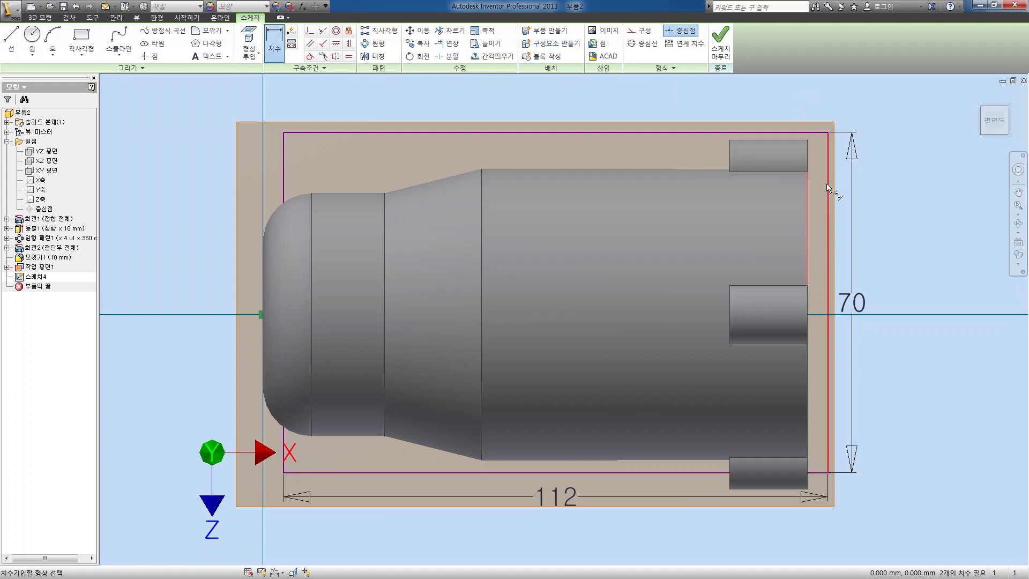
click(827, 173)
click(815, 94)
text(0)
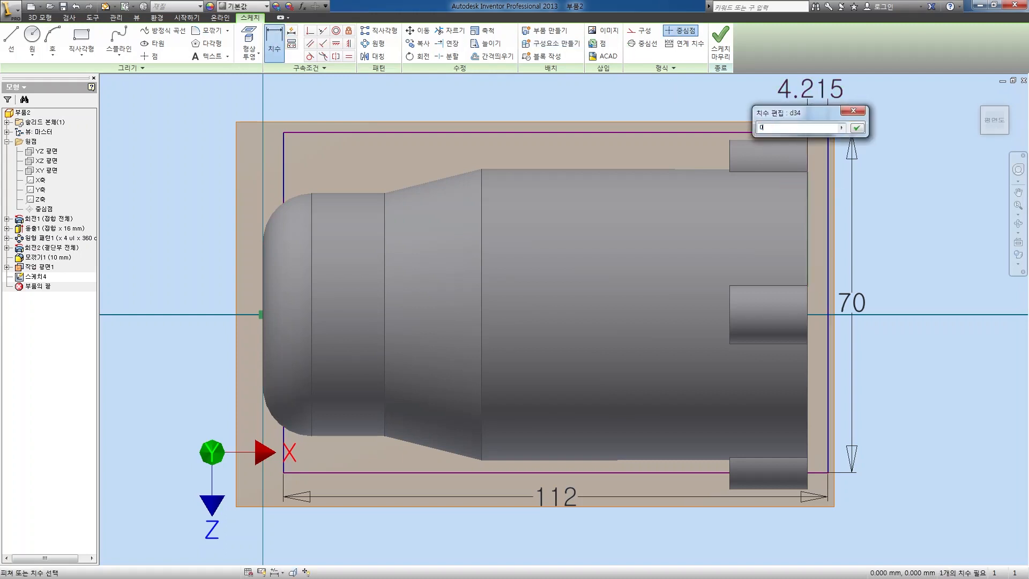
key(Return)
Step: Slice the graphics again and dimension the rectangle's upper edge 35 mm from the origin point
middle_drag(542, 190, 620, 181)
click(506, 123)
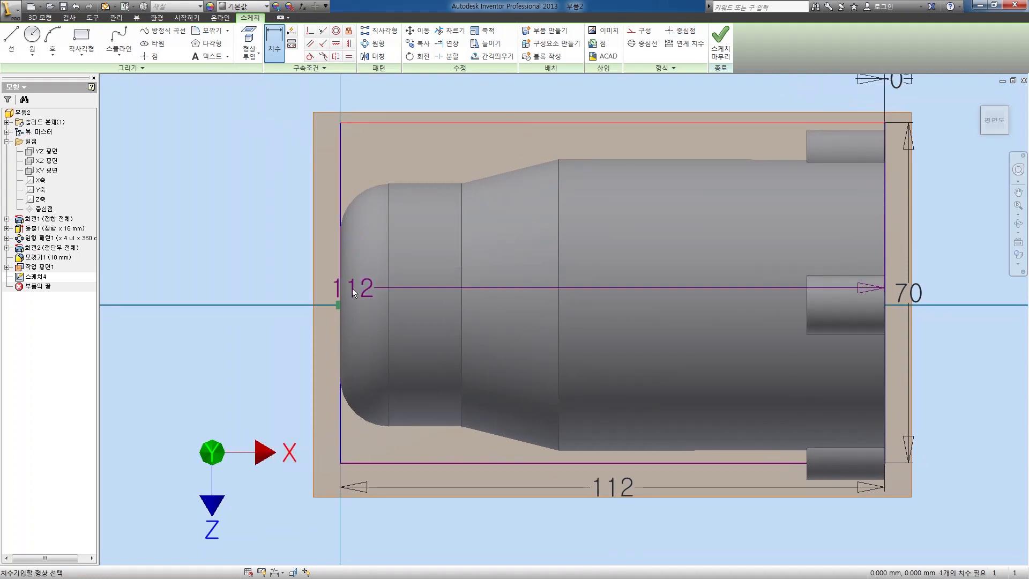
key(Escape)
key(F7)
click(339, 304)
click(274, 40)
click(356, 123)
click(340, 304)
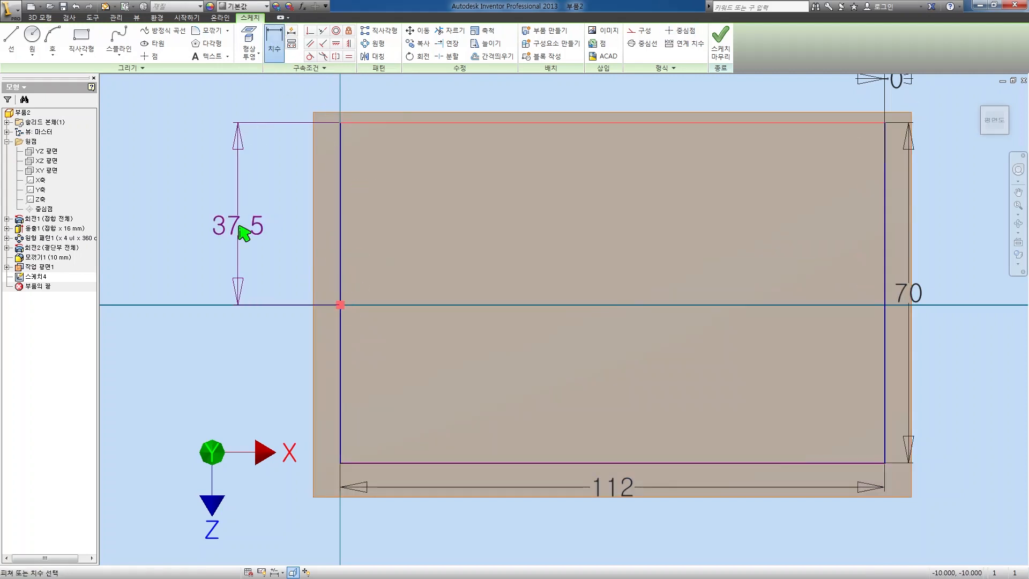
click(241, 231)
text(35)
key(Return)
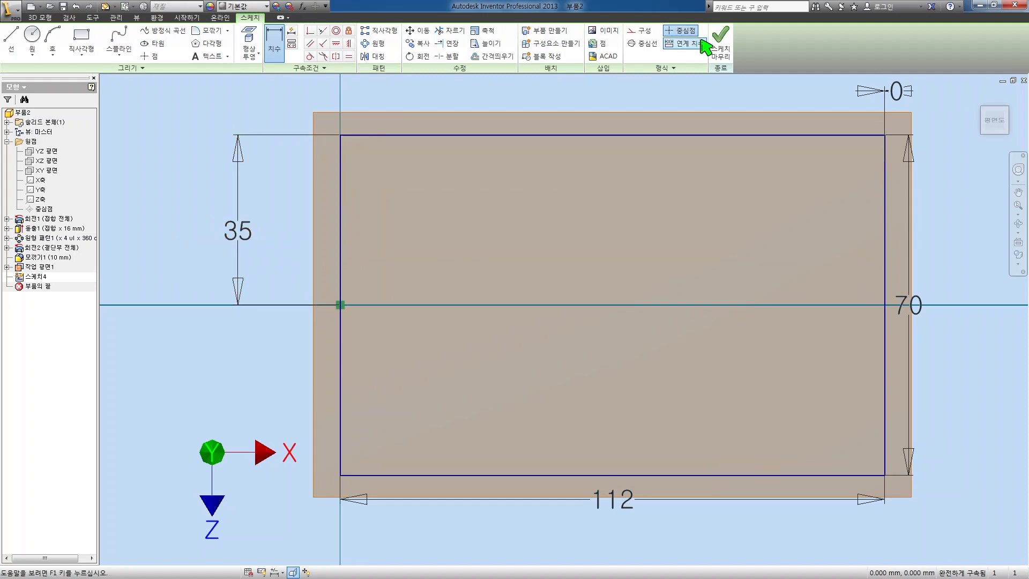
Step: Finish the sketch and extrude the rectangle 10 mm upward as a base plate
click(721, 42)
key(e)
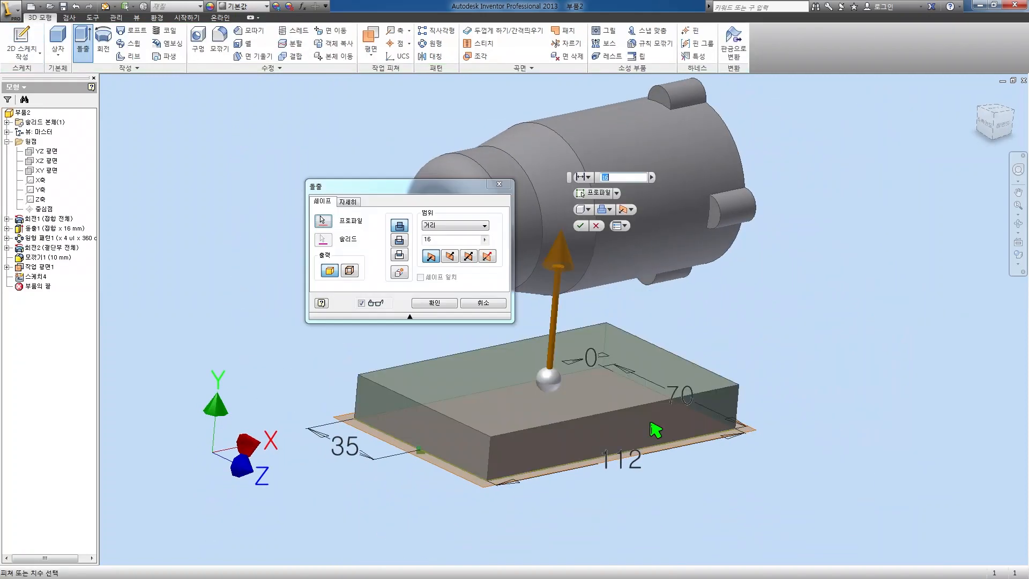
drag(442, 242, 414, 240)
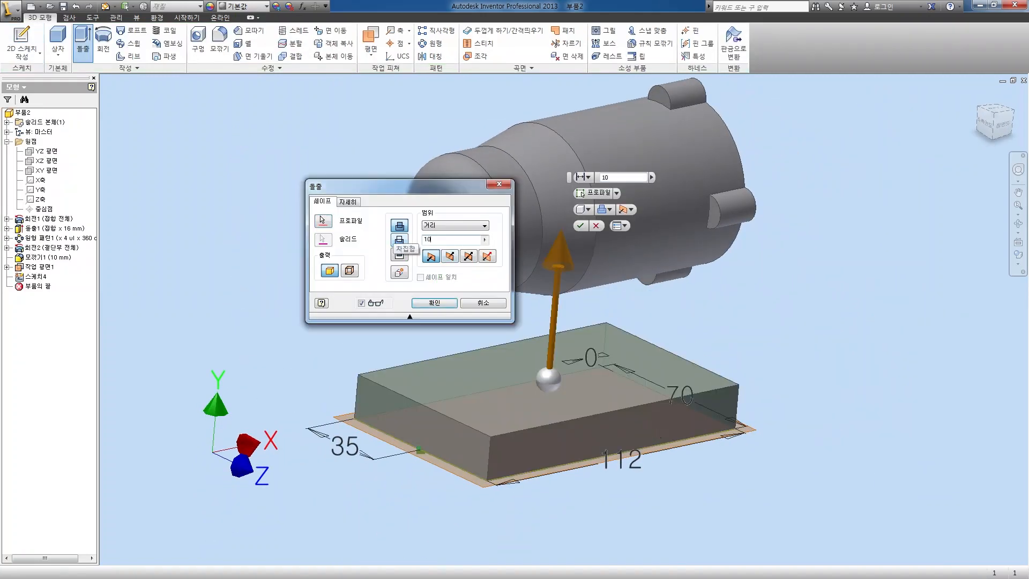
text(10)
key(Return)
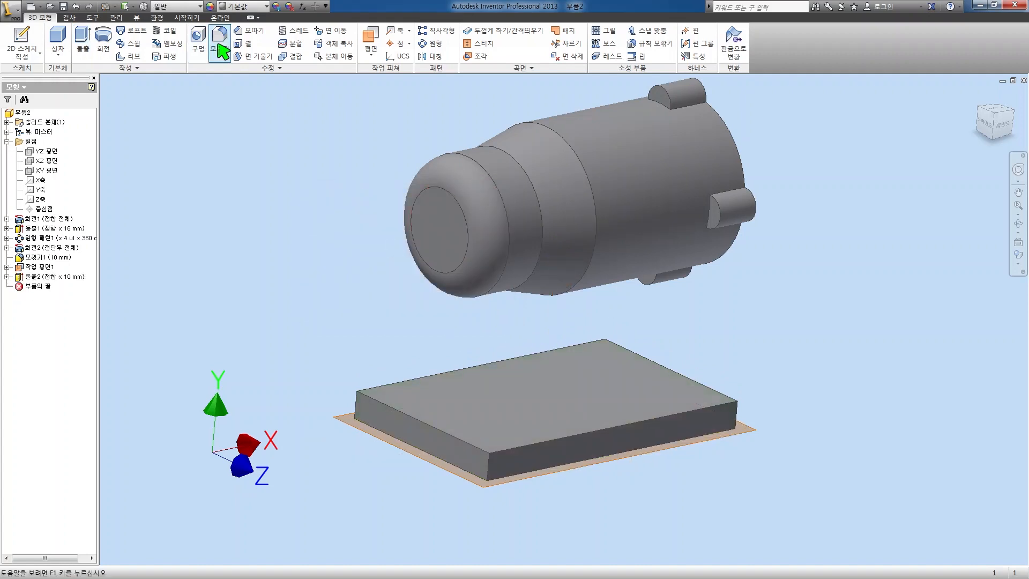
Step: Fillet the four vertical corner edges of the base plate with a 10 mm radius
click(219, 43)
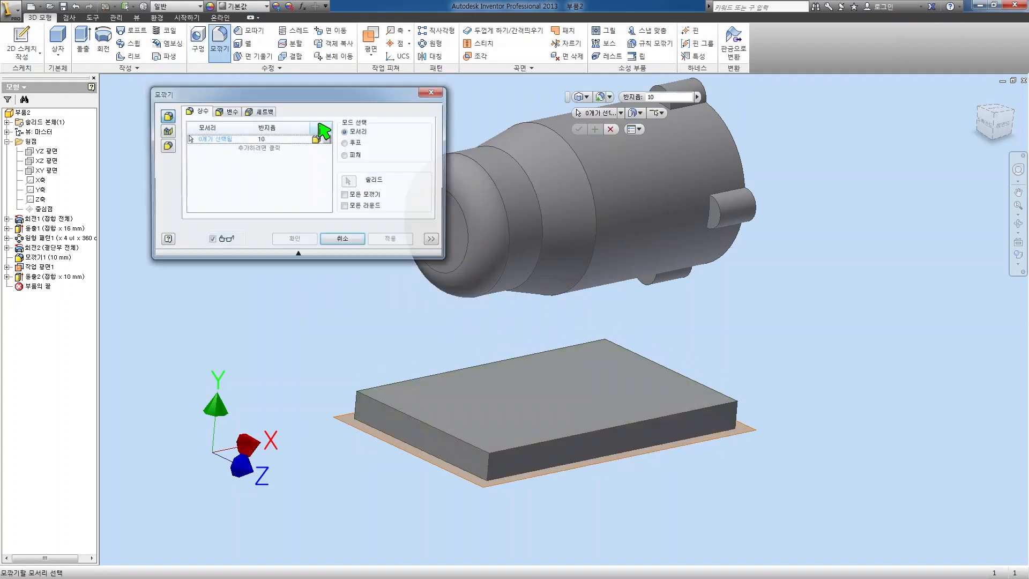
click(356, 411)
click(490, 470)
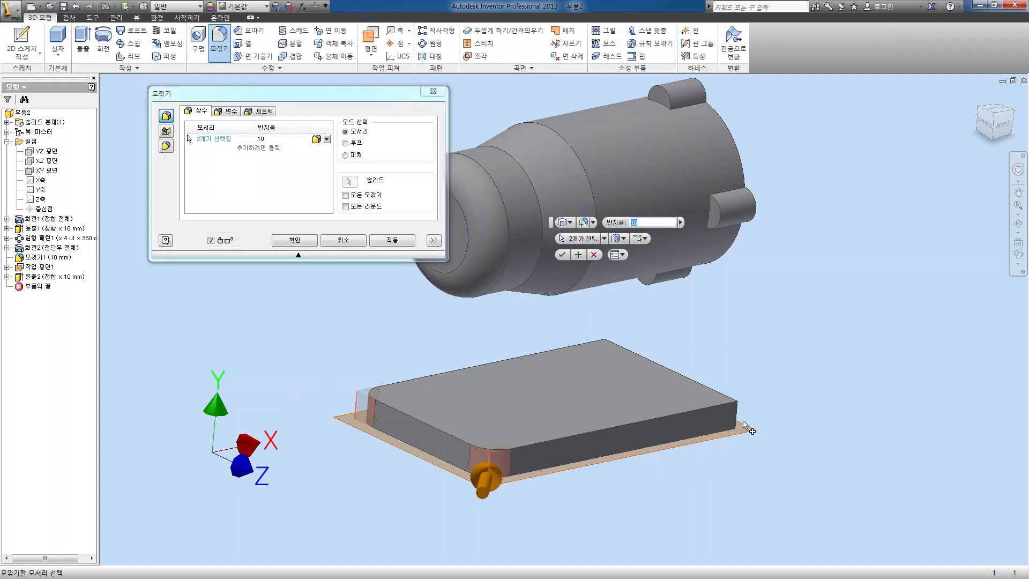
click(739, 419)
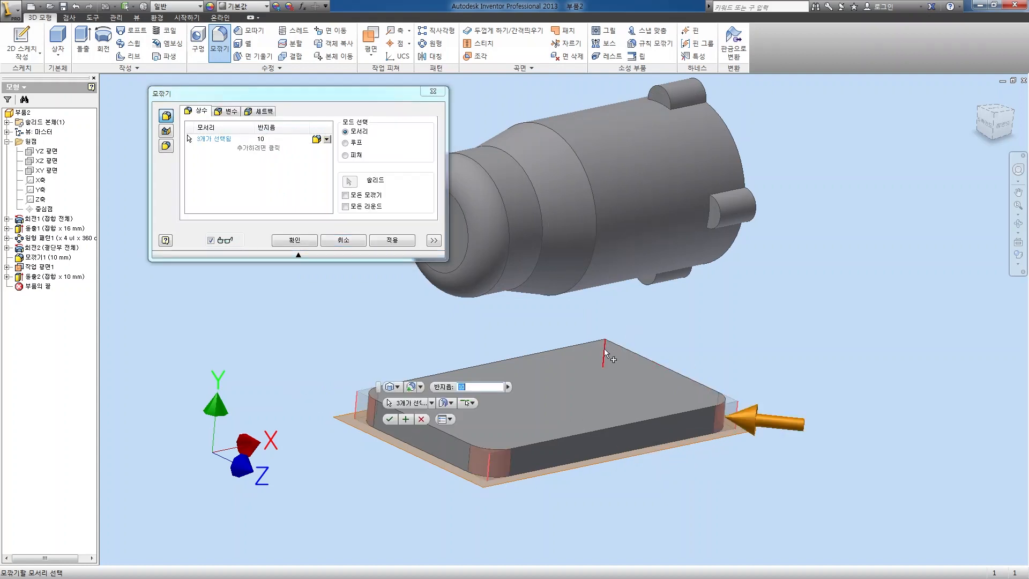
click(607, 350)
click(294, 242)
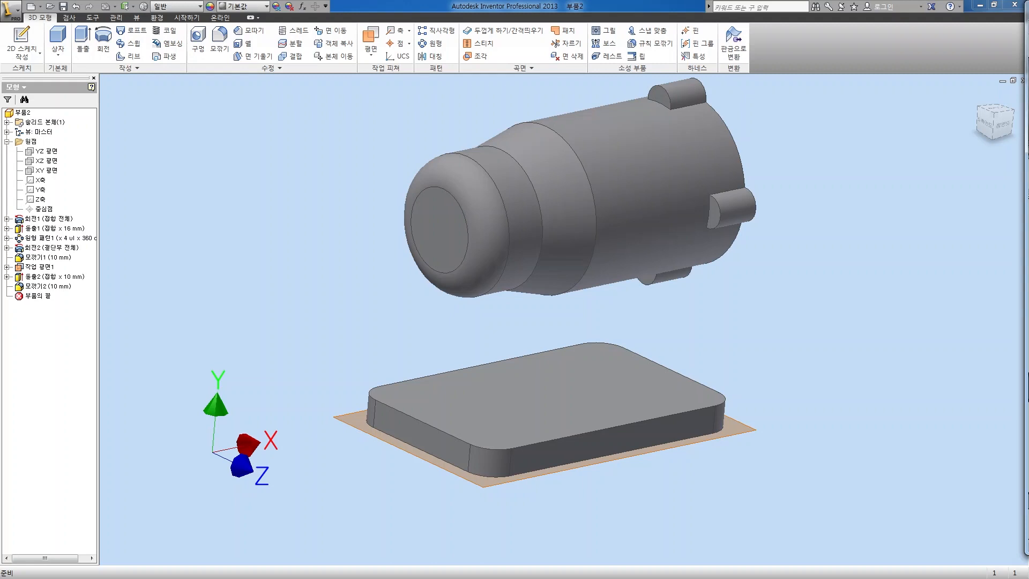
Step: Create a work plane offset -56 mm from the base plate's end face below the body's open end
click(877, 306)
key(F4)
drag(739, 323, 652, 318)
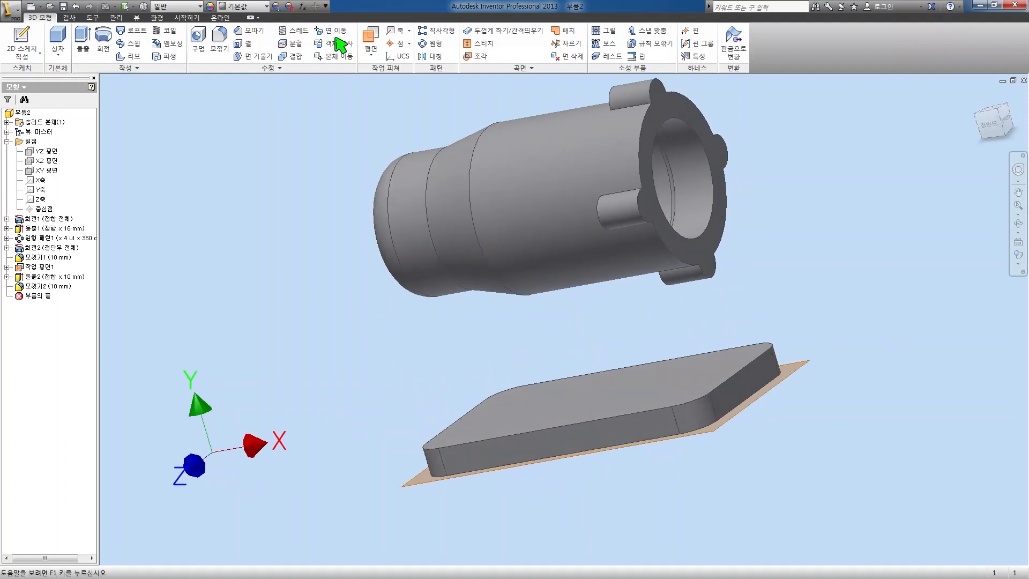
click(371, 53)
click(421, 96)
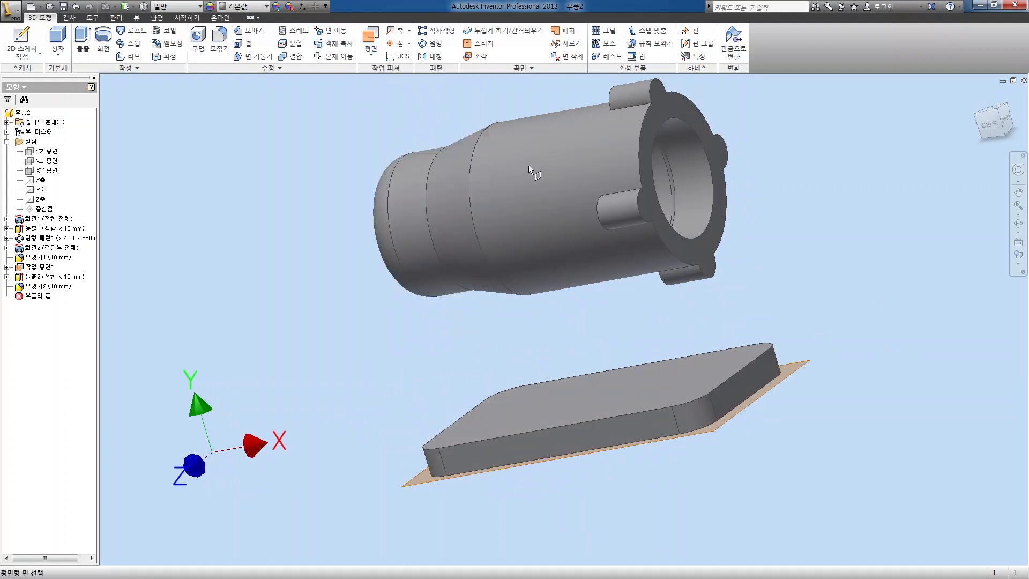
click(769, 384)
text(-56)
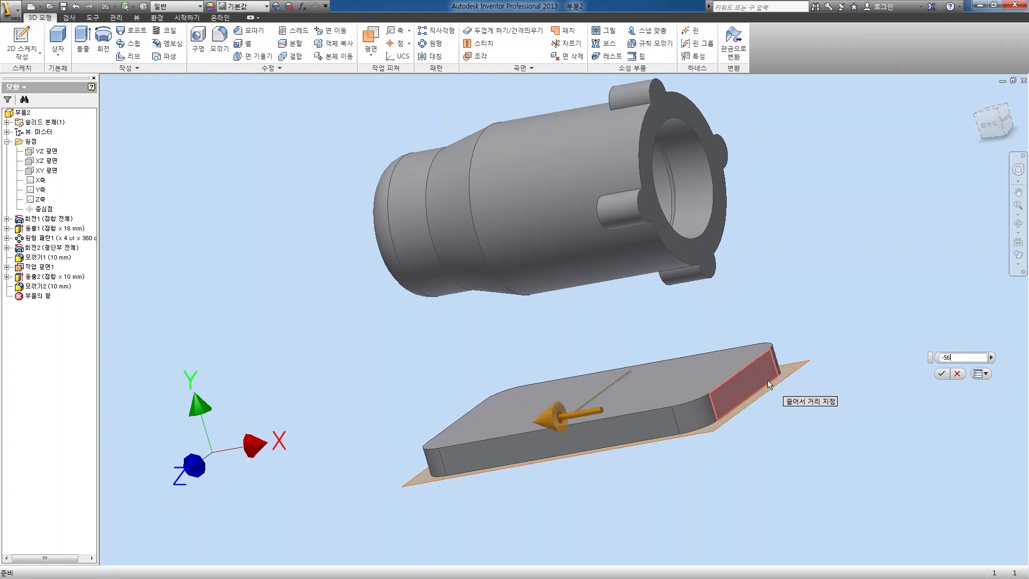
key(BackSpace)
key(Return)
Step: Hide the work plane under the base plate
key(F4)
drag(643, 374, 685, 386)
right_click(45, 268)
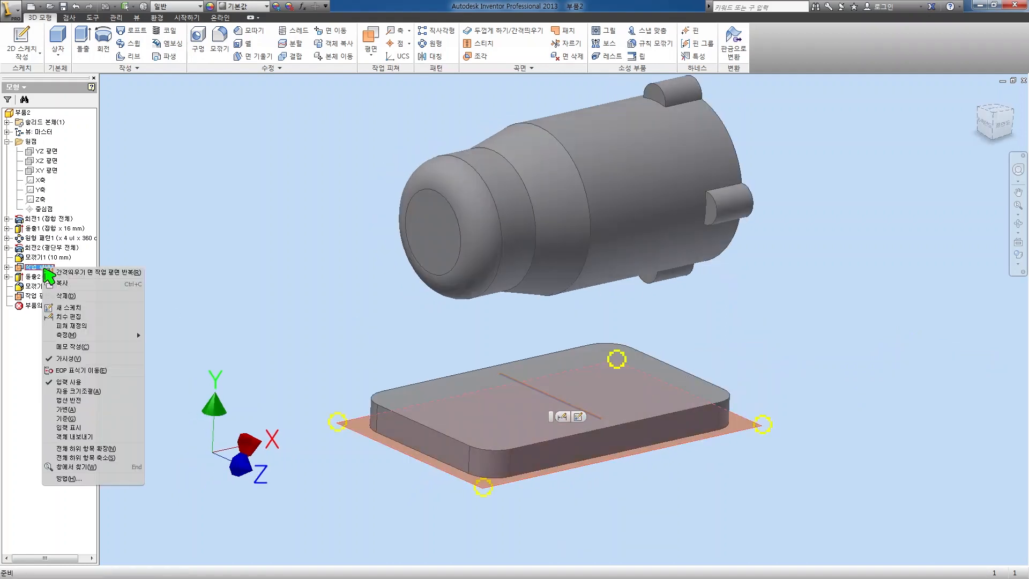
click(84, 359)
Step: Start a new sketch on the work plane through the plate's middle and turn the view upright with Y up
key(s)
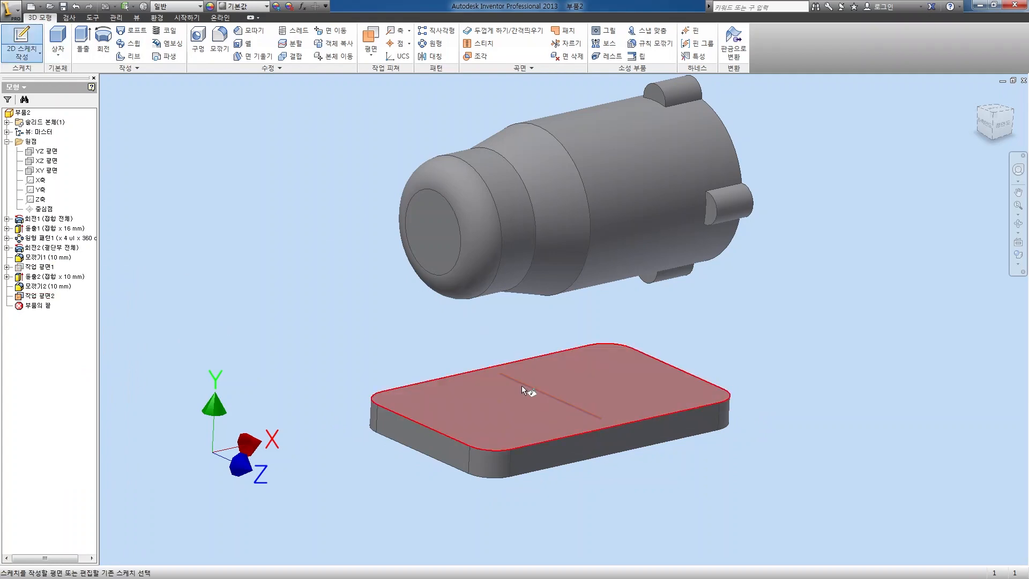
click(525, 382)
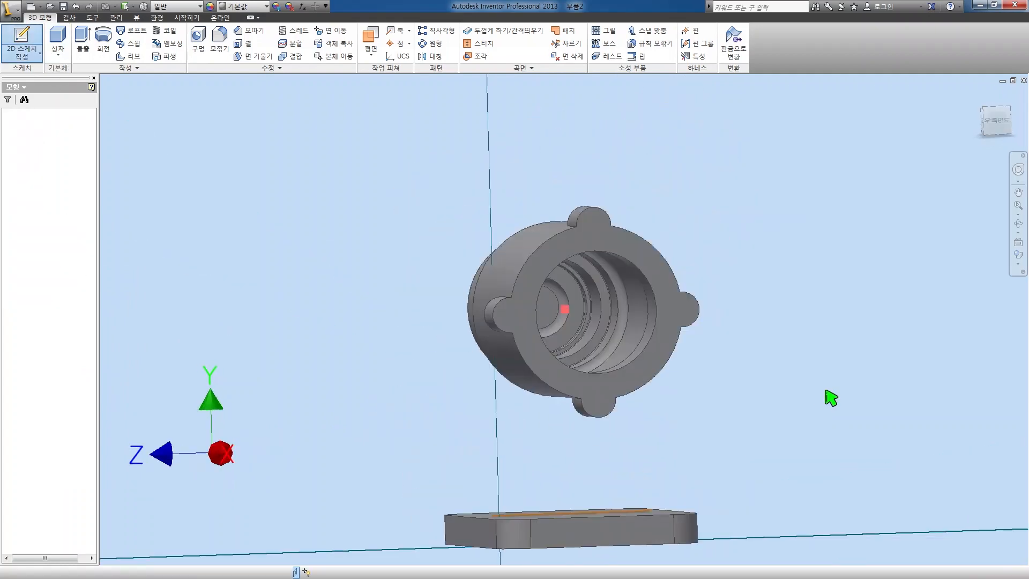
click(974, 123)
click(974, 123)
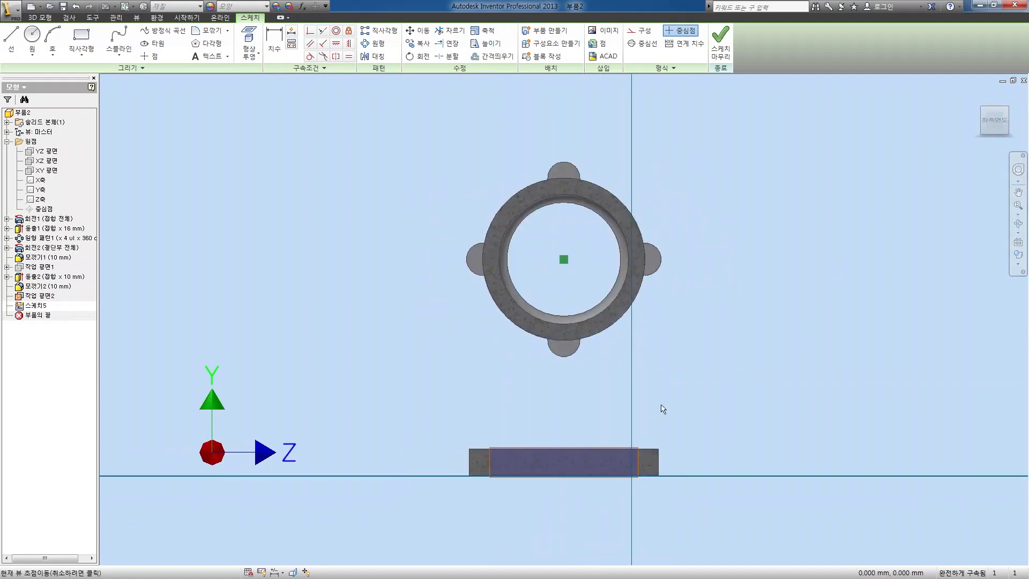
Step: Slice the graphics and project the body's outer circle and the plate's upper edge into the sketch
click(248, 40)
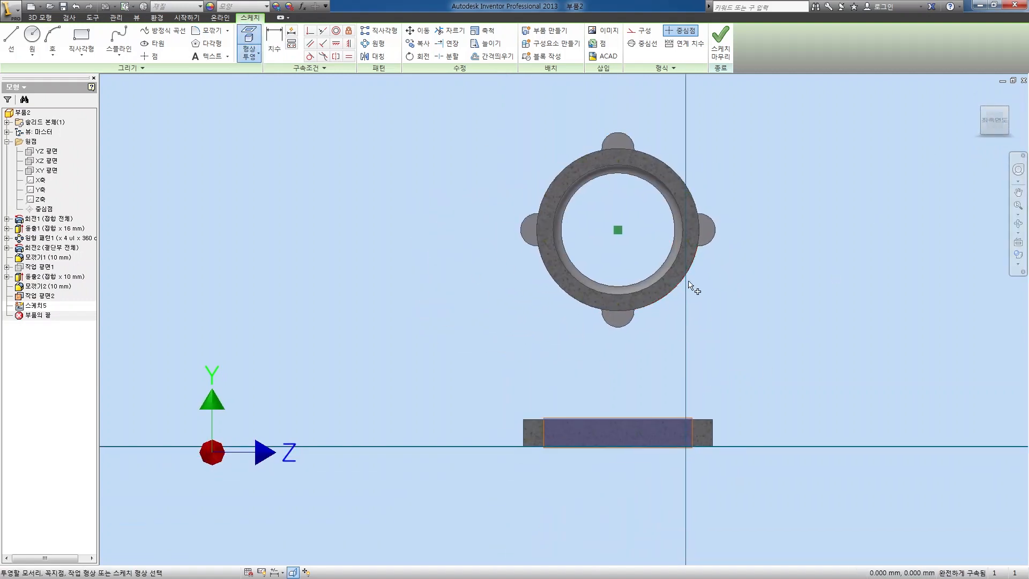
click(689, 283)
scroll(686, 443, down, 3)
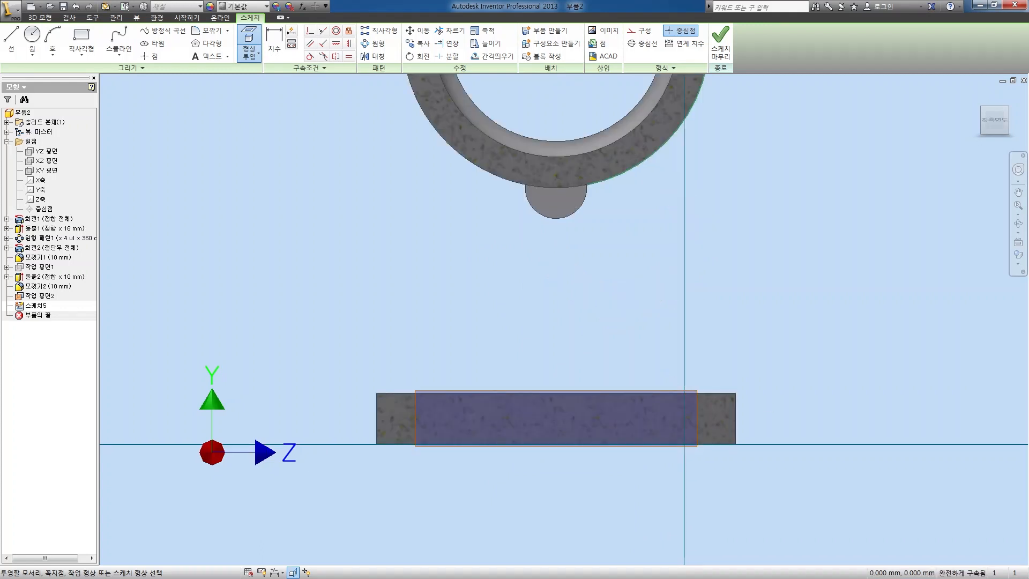
key(alt+Tab)
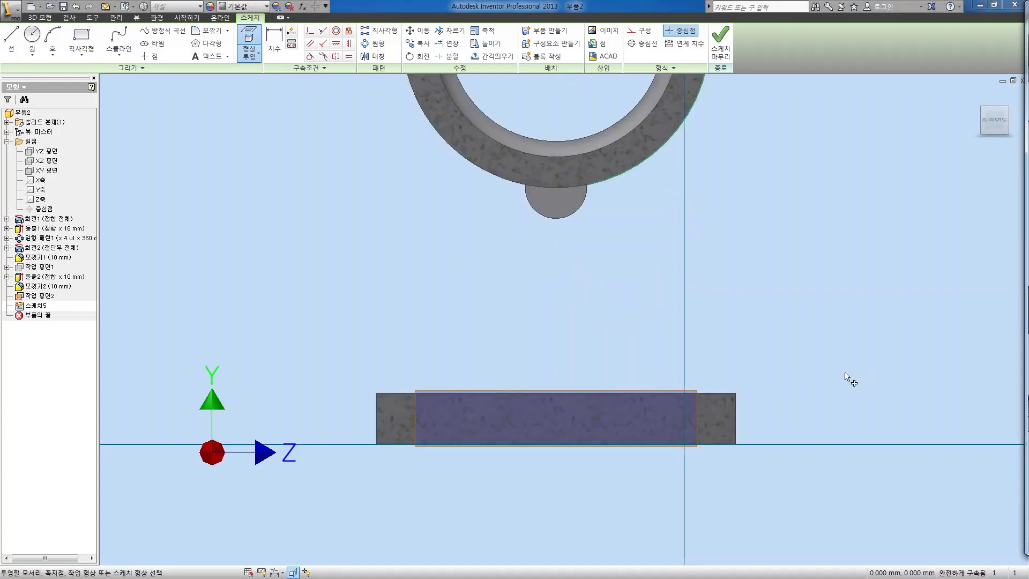
click(712, 393)
click(390, 394)
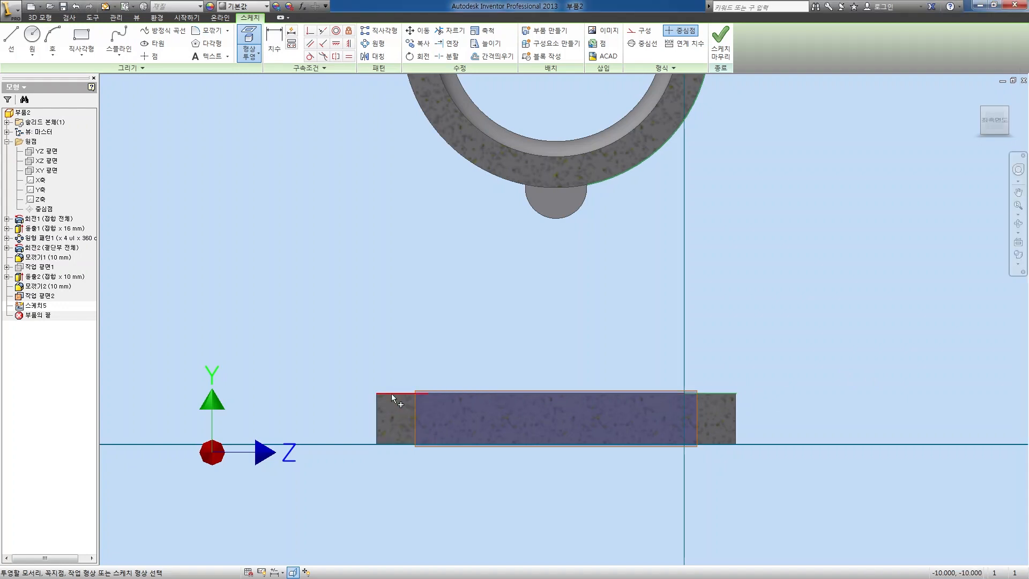
key(alt+Tab)
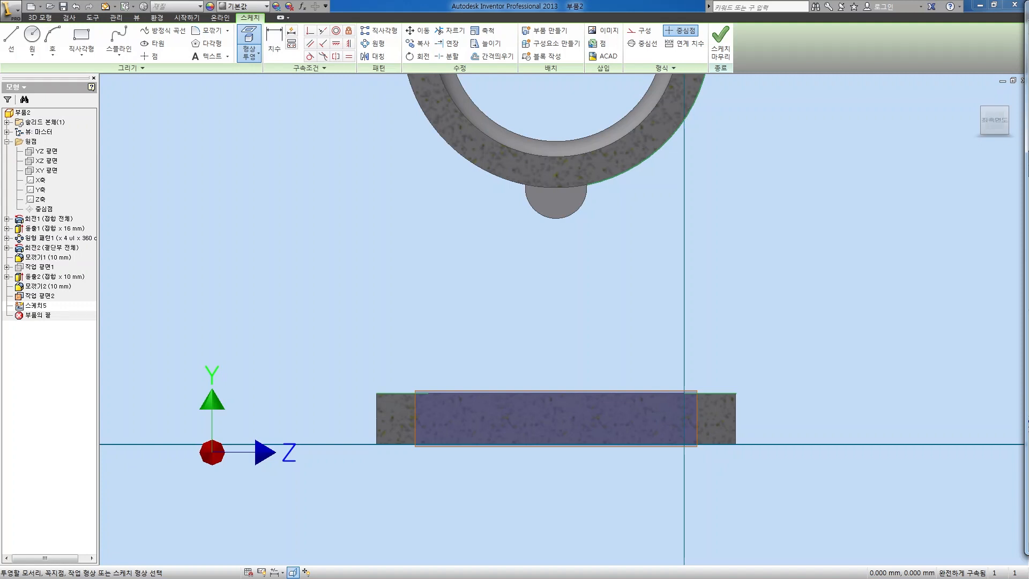
Step: Draw two slanted lines from inside the body's ring down to the plate and trim the right line's overshoot at the plate's upper edge
click(804, 366)
middle_drag(717, 277, 725, 324)
key(l)
click(630, 130)
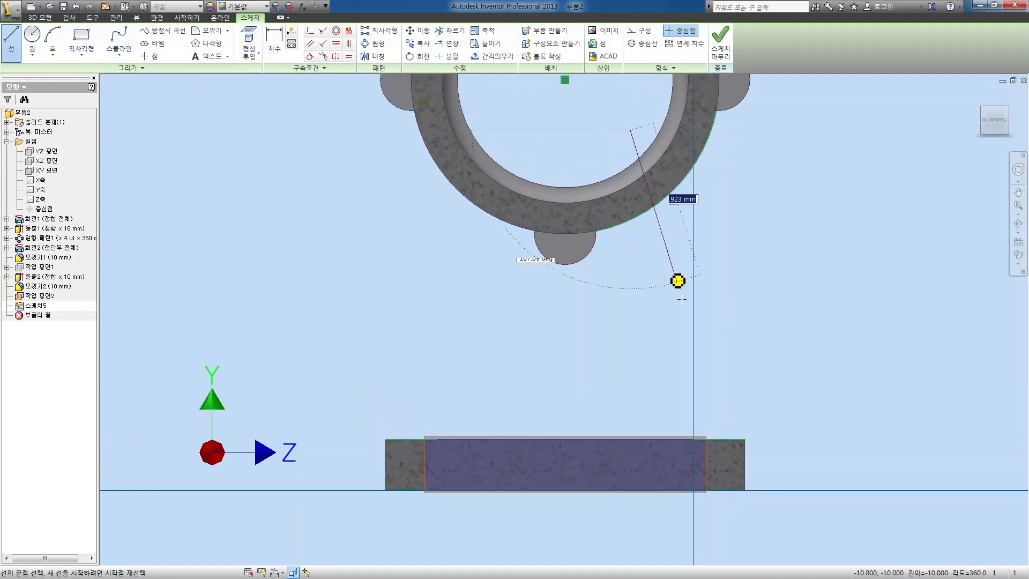
double_click(718, 463)
click(484, 117)
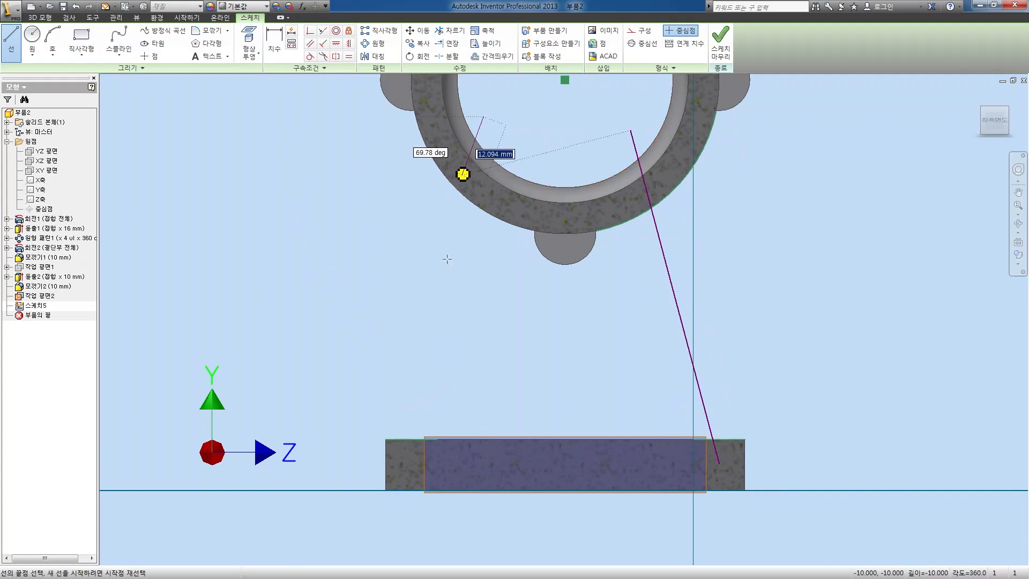
double_click(407, 440)
key(x)
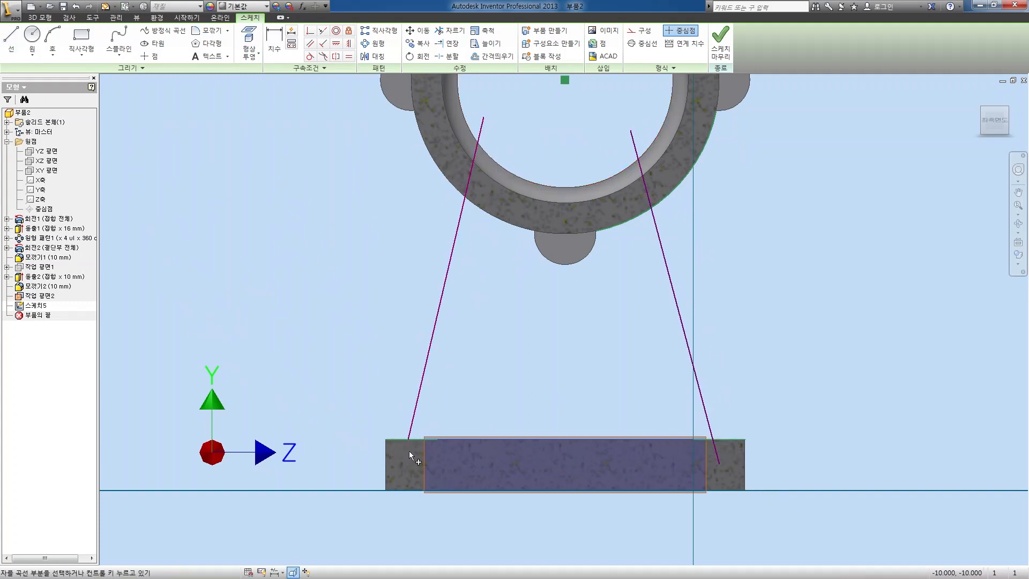
click(719, 453)
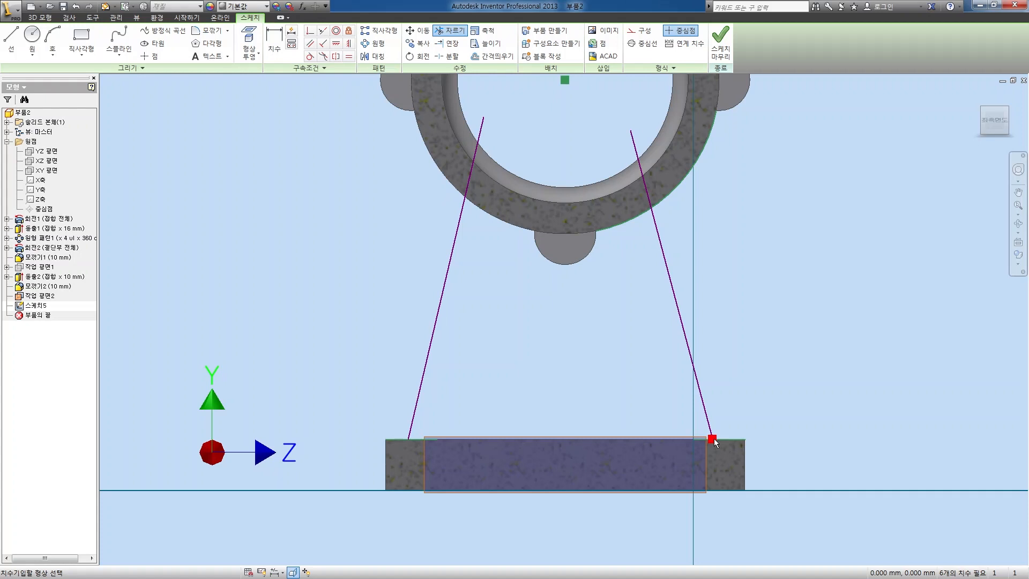
Step: Dimension the right slanted line's lower end 7 mm from the plate's right side edge
key(d)
click(745, 466)
click(739, 394)
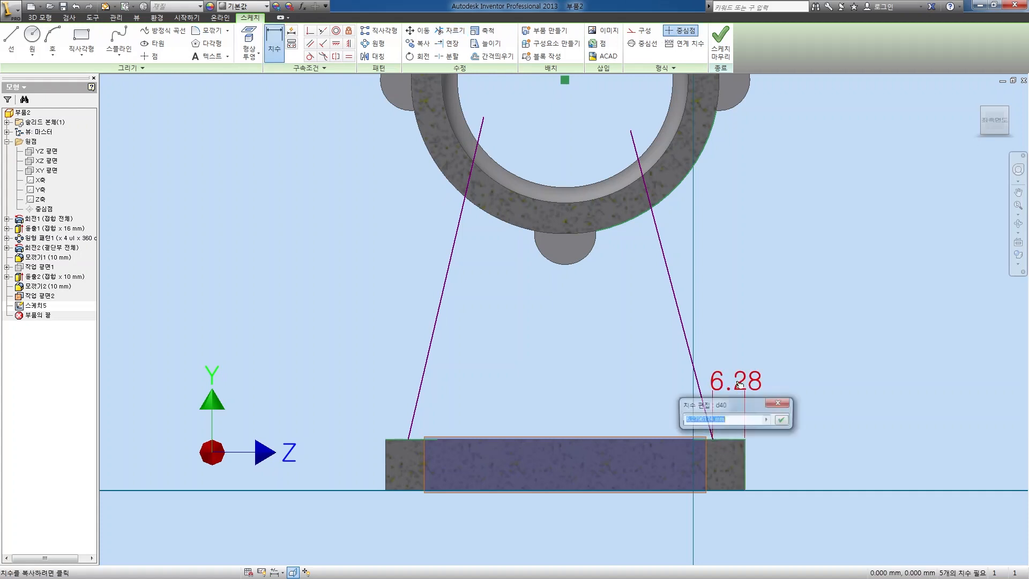
text(7)
key(Return)
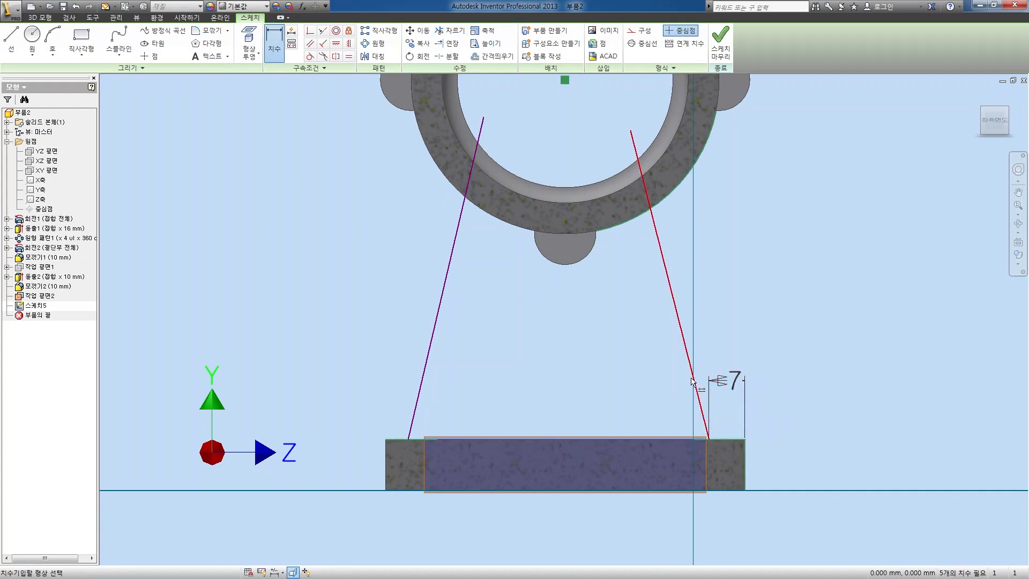
Step: Dimension the angle between the right slanted line and the plate's upper edge as 100°
click(694, 381)
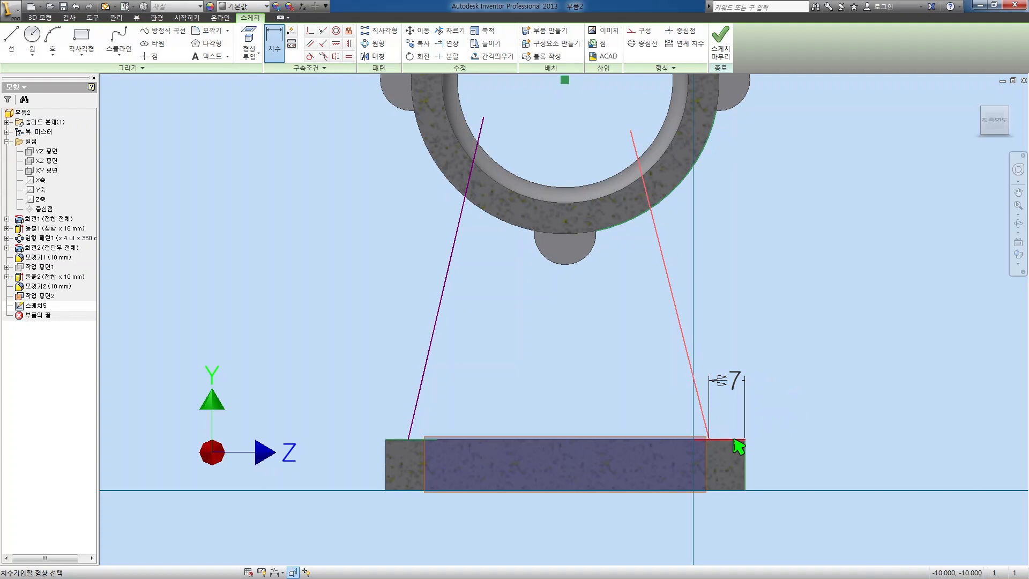
click(735, 440)
click(825, 366)
text(100)
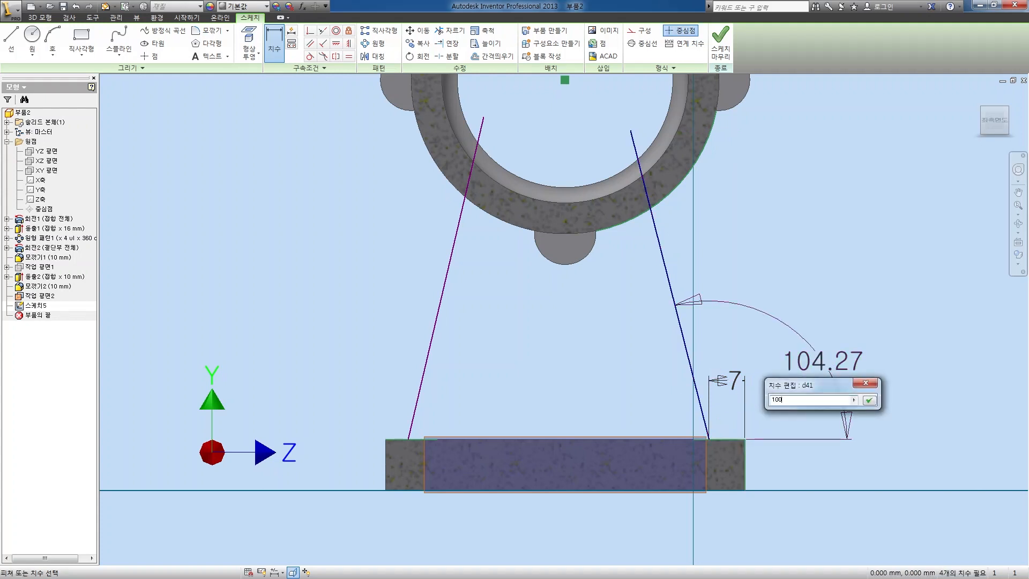
key(Return)
Step: Dimension the left slanted line's lower end 7 mm from the plate's left side edge
click(409, 438)
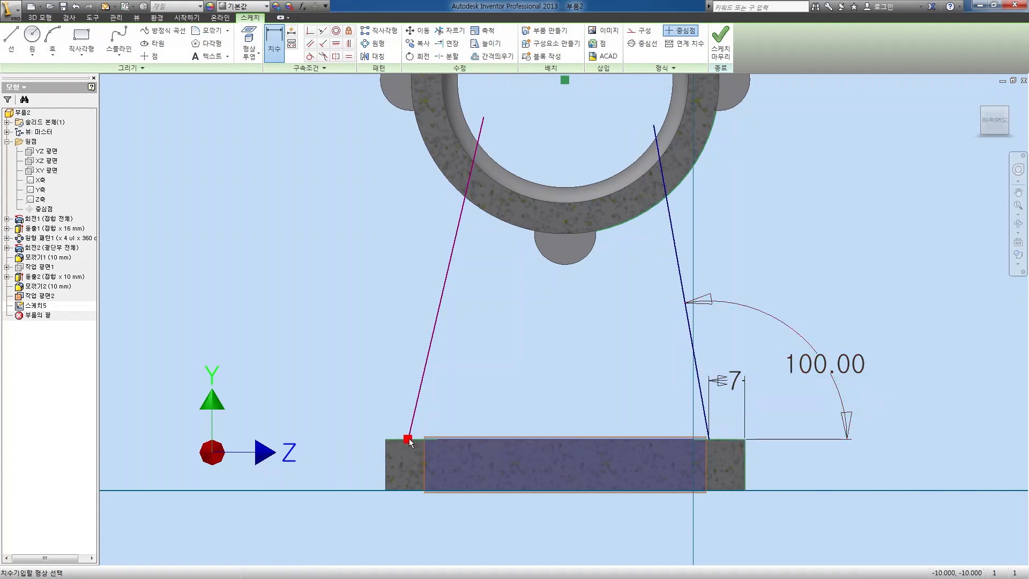
click(387, 440)
click(394, 378)
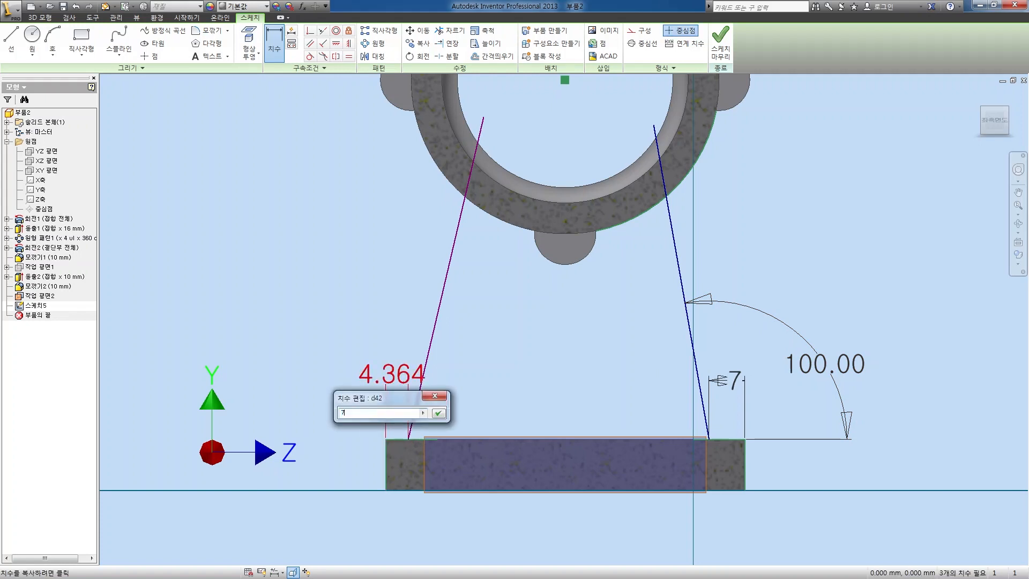
text(7)
key(Return)
Step: Dimension the angle between the left slanted line and the plate's upper edge as 100°
click(436, 373)
click(402, 440)
click(311, 354)
text(100)
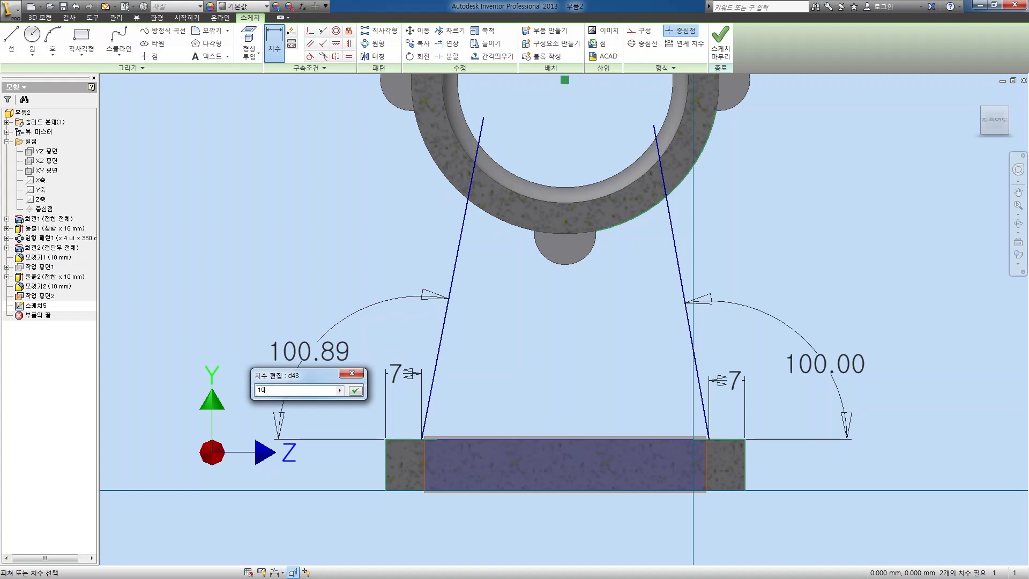
key(Return)
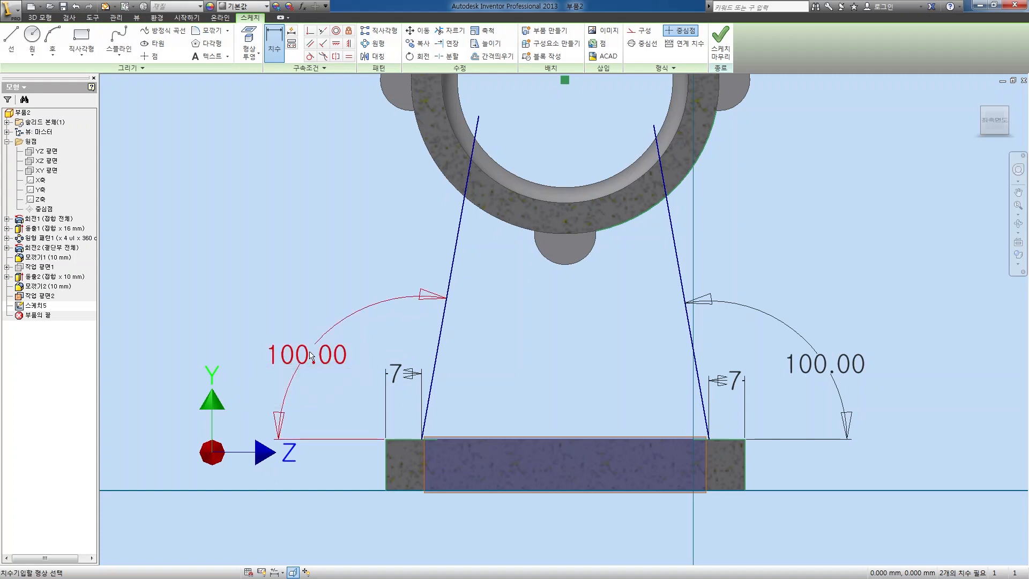
Step: Trim both slanted lines at the body's outer circle and join their lower ends with a line along the plate's upper edge
key(x)
click(471, 158)
click(663, 181)
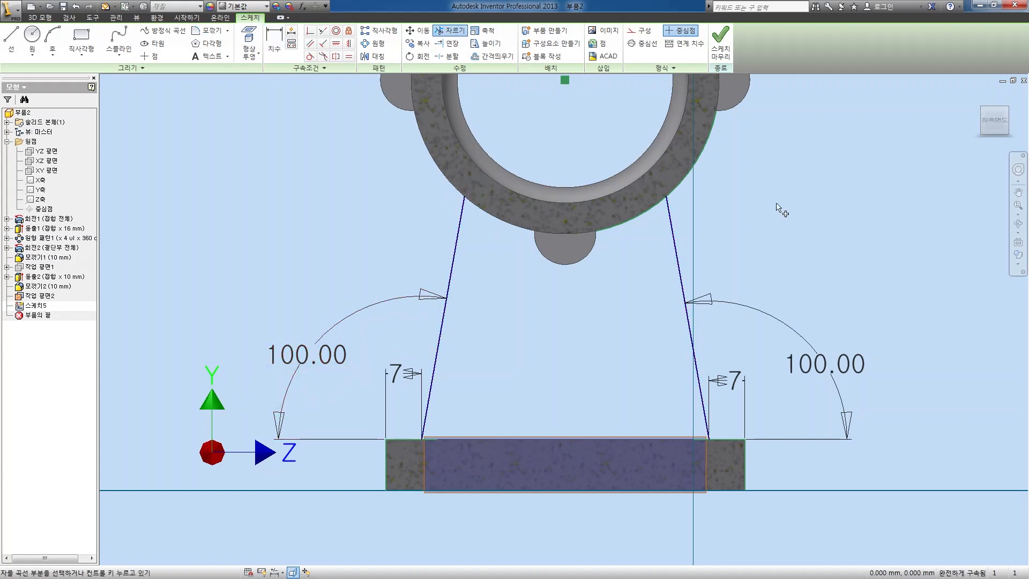
key(l)
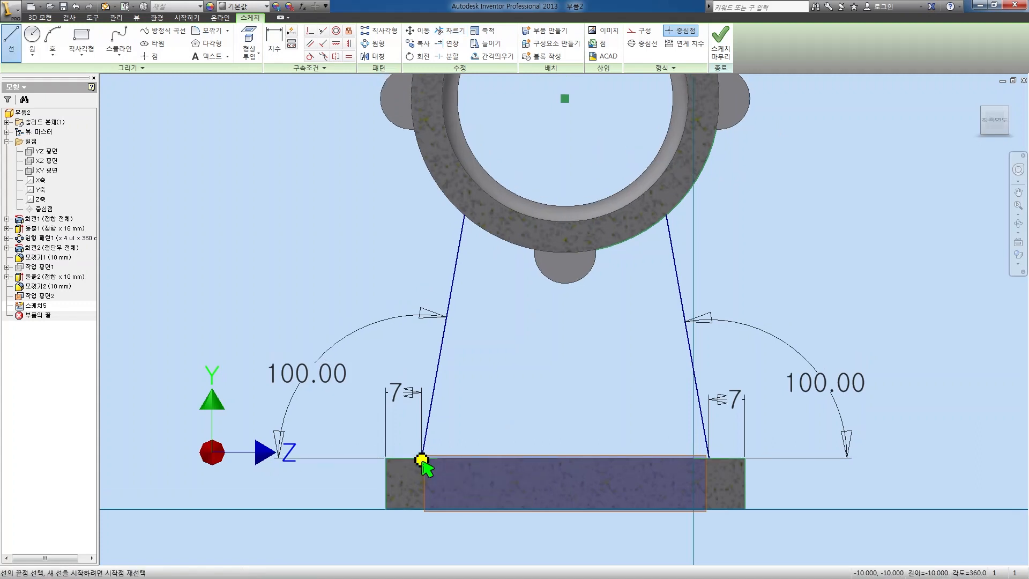
click(422, 461)
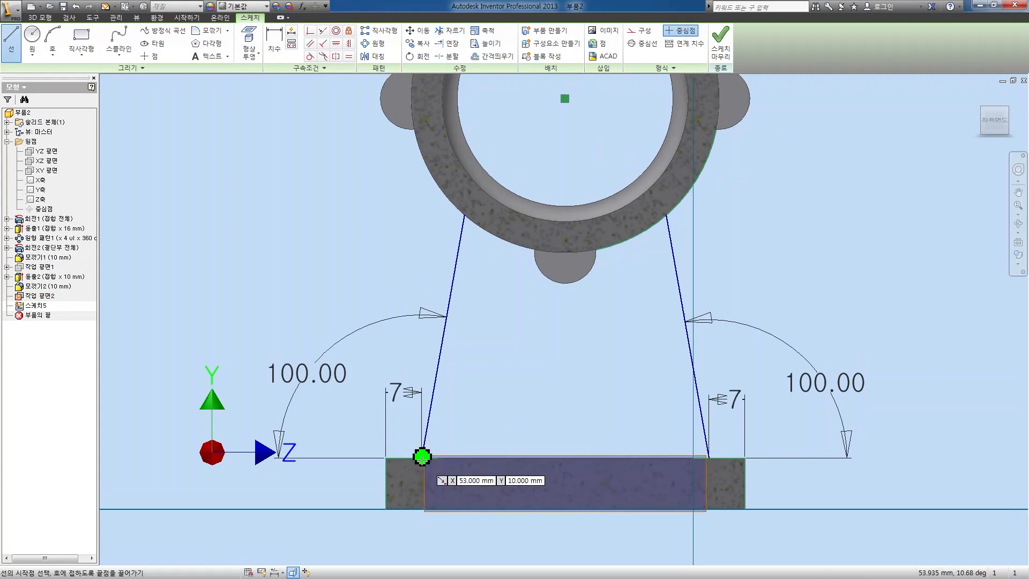
click(708, 457)
key(Escape)
middle_drag(566, 209, 563, 273)
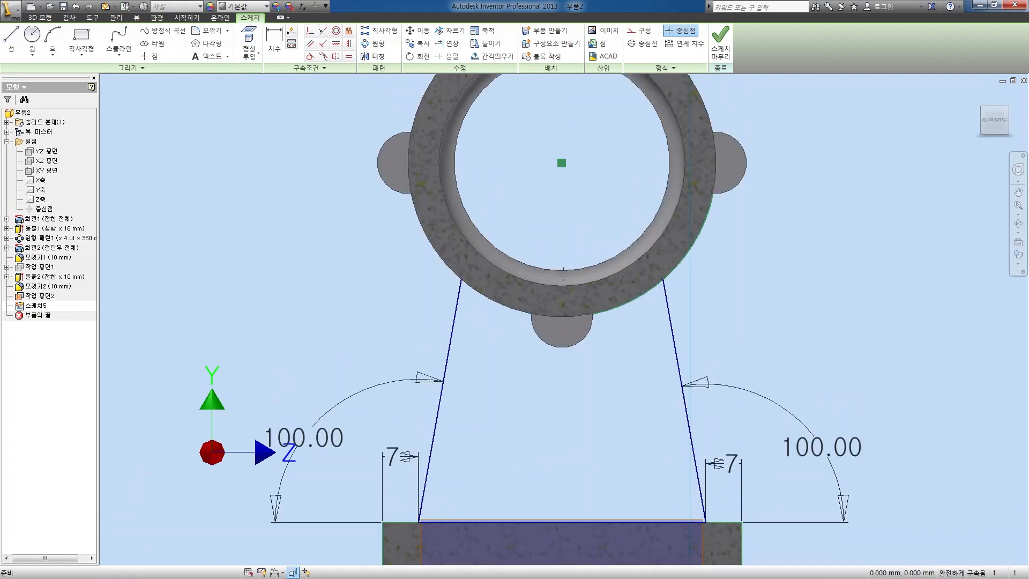
click(720, 40)
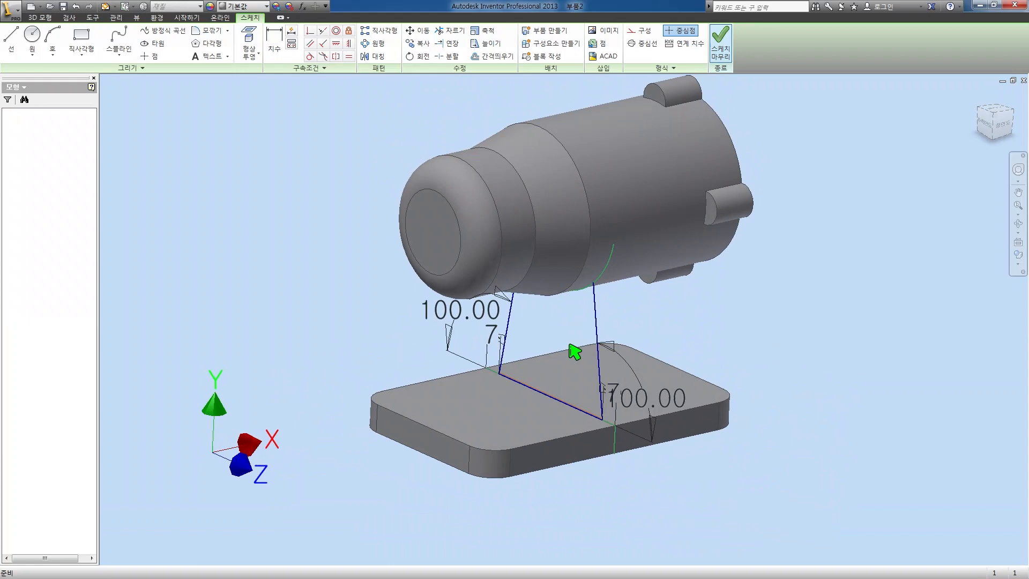
key(e)
key(Escape)
right_click(27, 306)
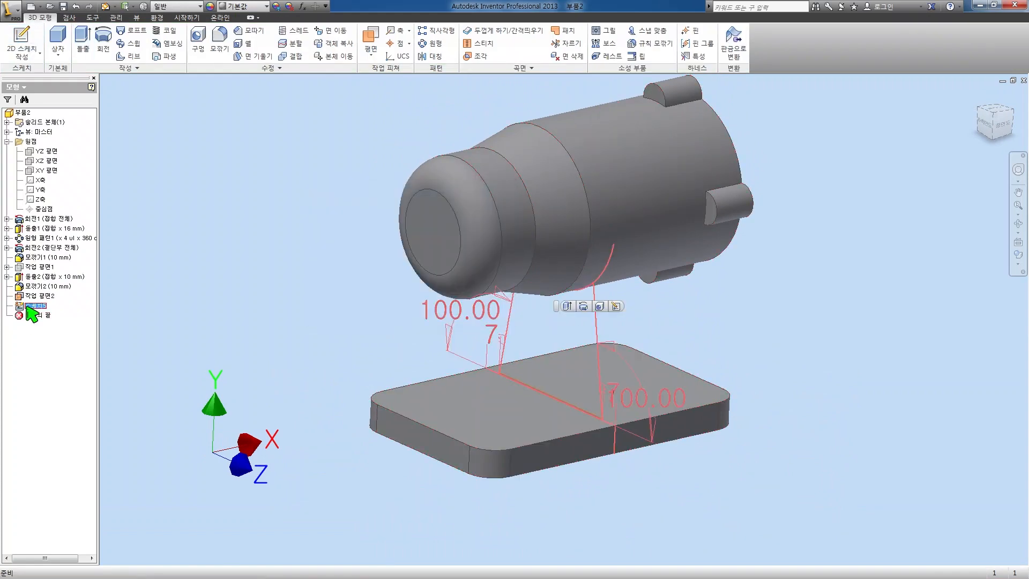
click(58, 346)
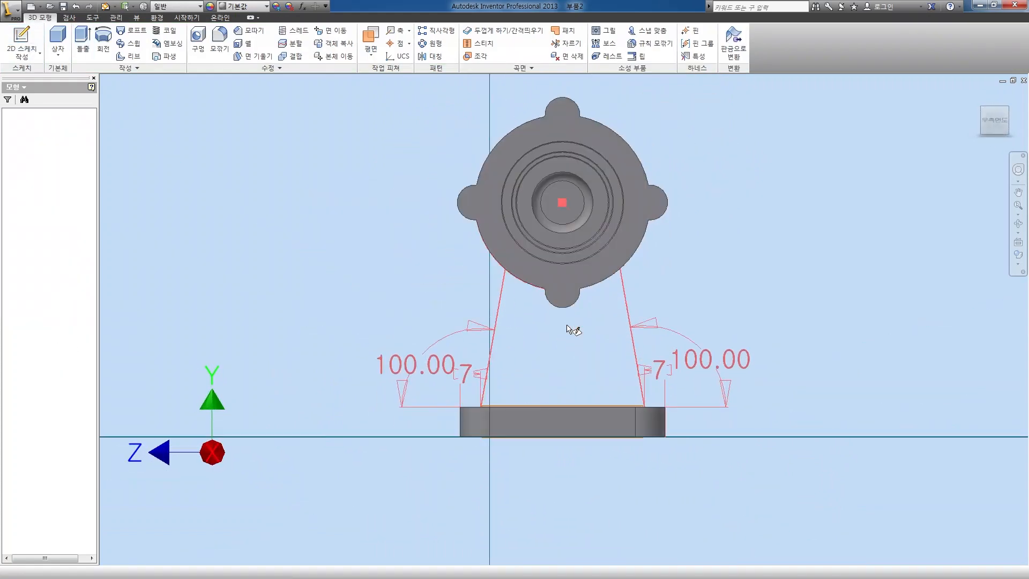
Step: Draw a circle from the body's center through the slanted line's upper end, trim it to the arc between both lines, and finish the sketch
key(c)
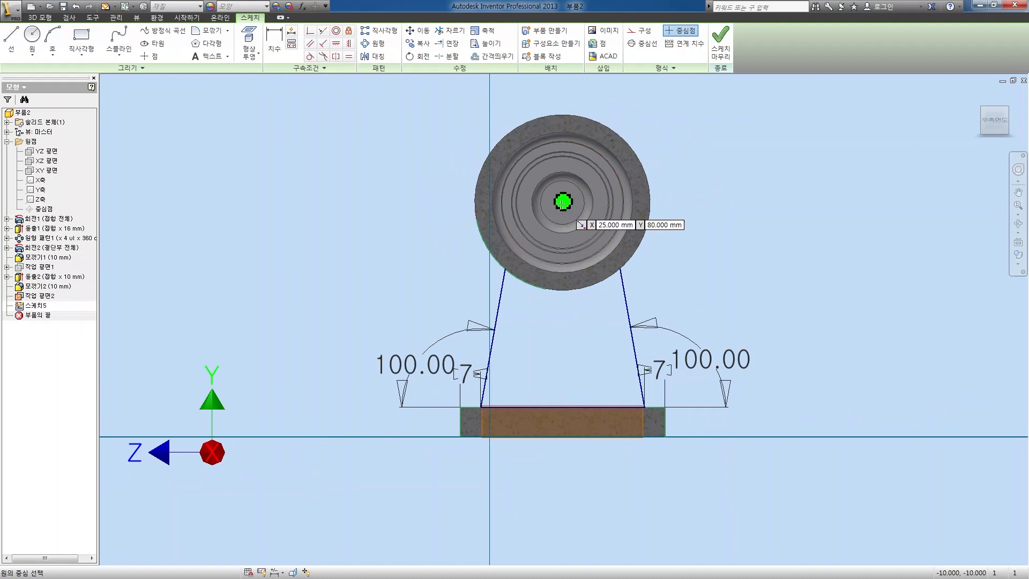
click(561, 202)
click(505, 267)
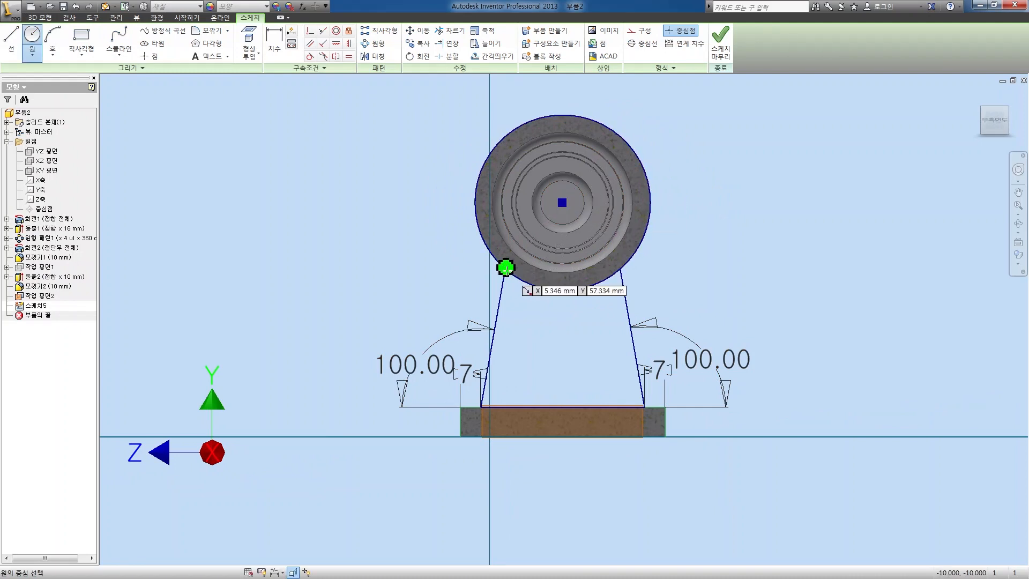
key(x)
click(501, 267)
click(719, 37)
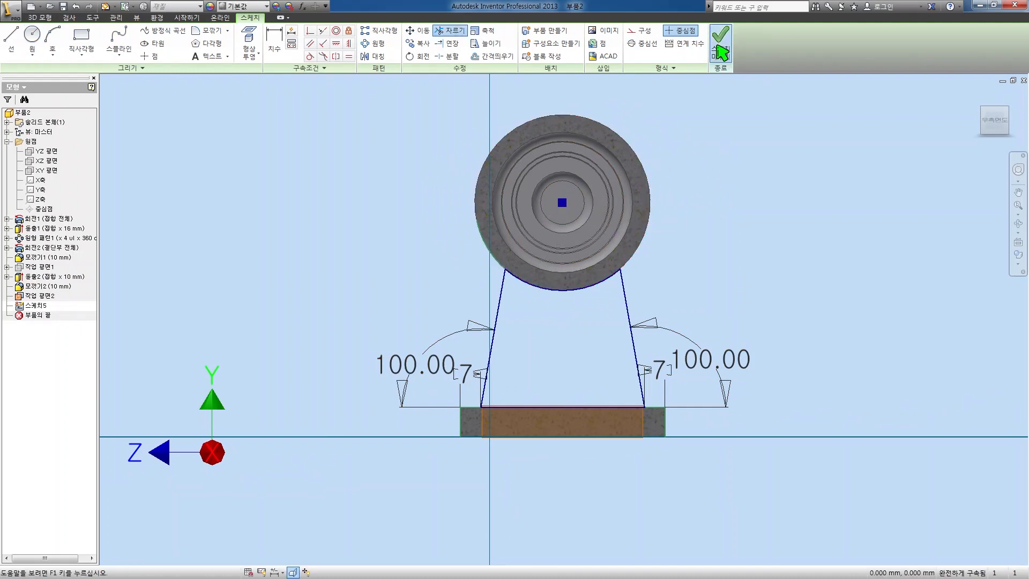
Step: Extrude the closed support profile 8 mm symmetrically about its sketch plane, joined to the body and plate
key(e)
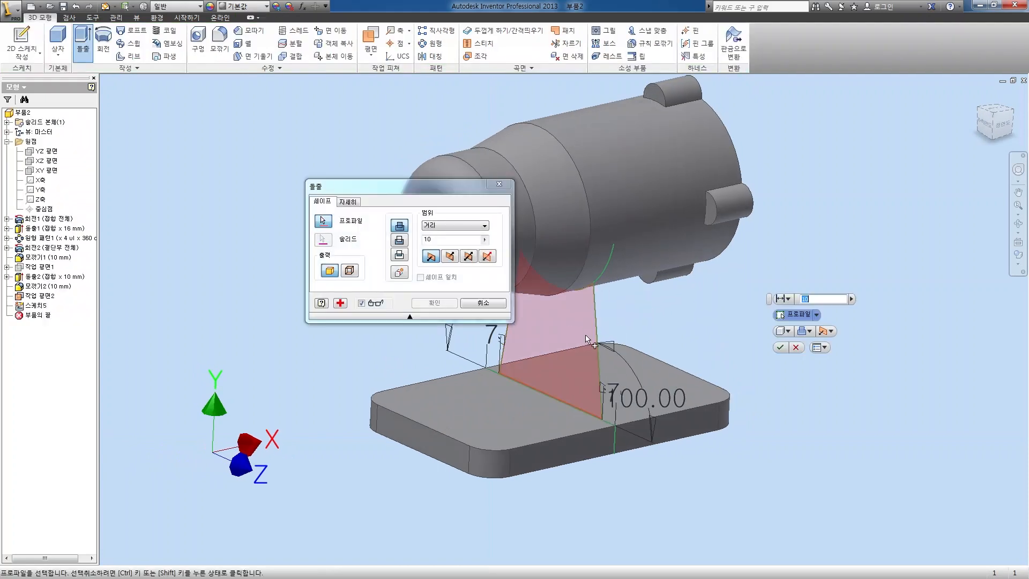
click(469, 256)
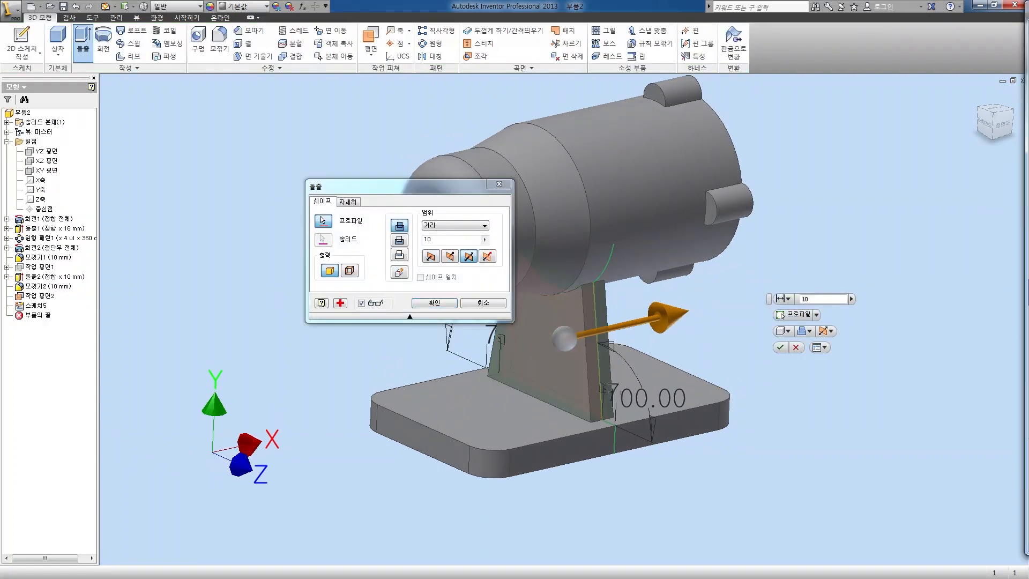
drag(445, 240, 396, 245)
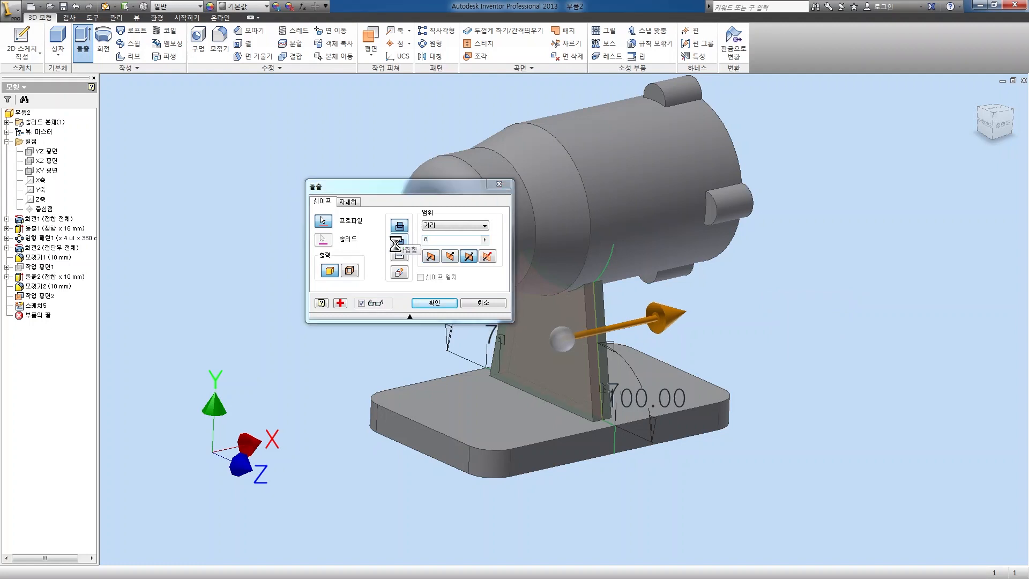
click(414, 303)
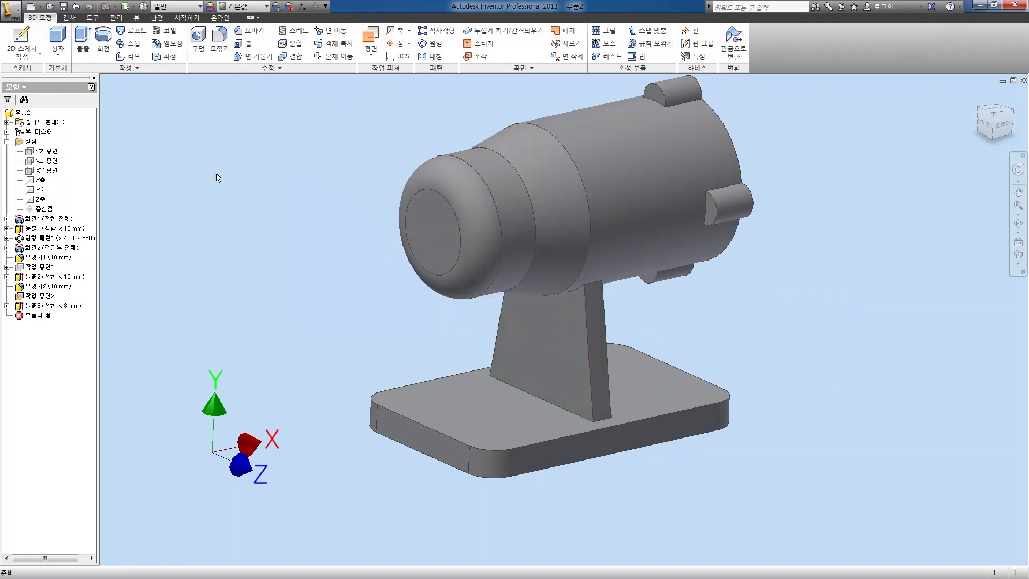
Step: Start a new sketch on the XY plane and slice the graphics to show the part's section
click(21, 42)
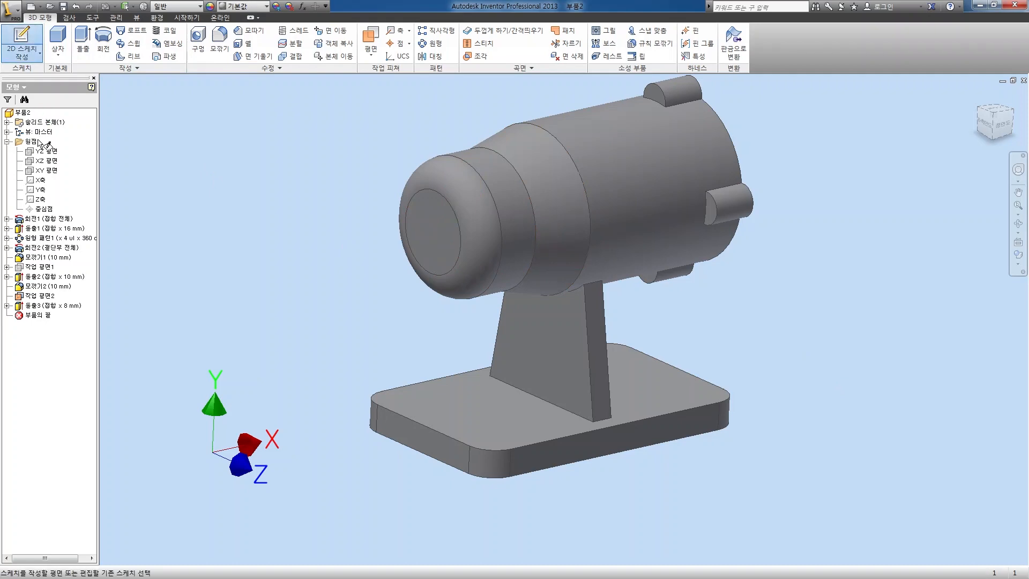
click(44, 171)
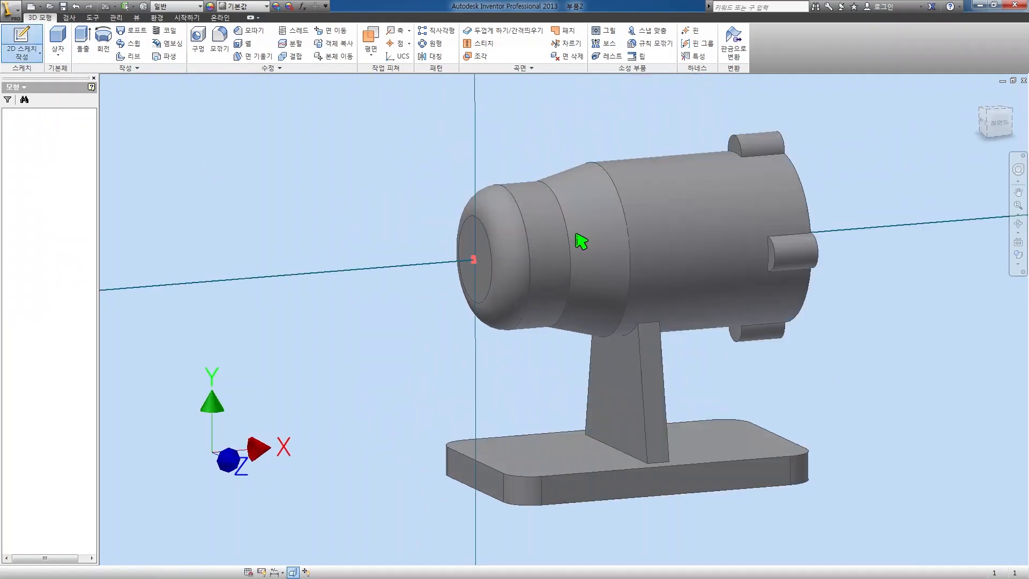
middle_drag(754, 280, 643, 202)
key(F7)
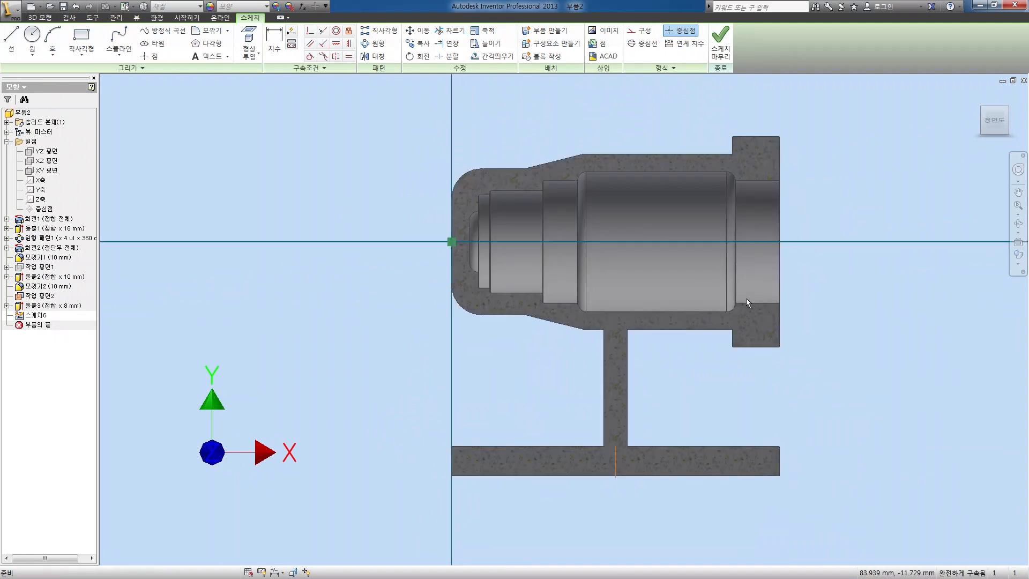
middle_drag(833, 377, 762, 315)
click(1027, 397)
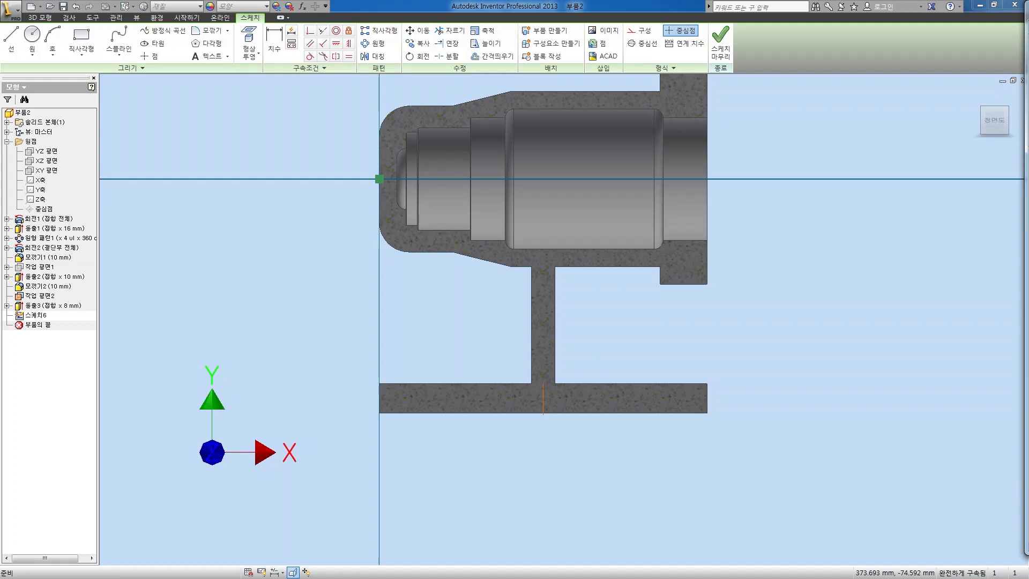
click(716, 342)
Step: Project the body's lower outer edge and draw a vertical line about 61 mm long from inside the body into the plate, beyond the support
click(248, 38)
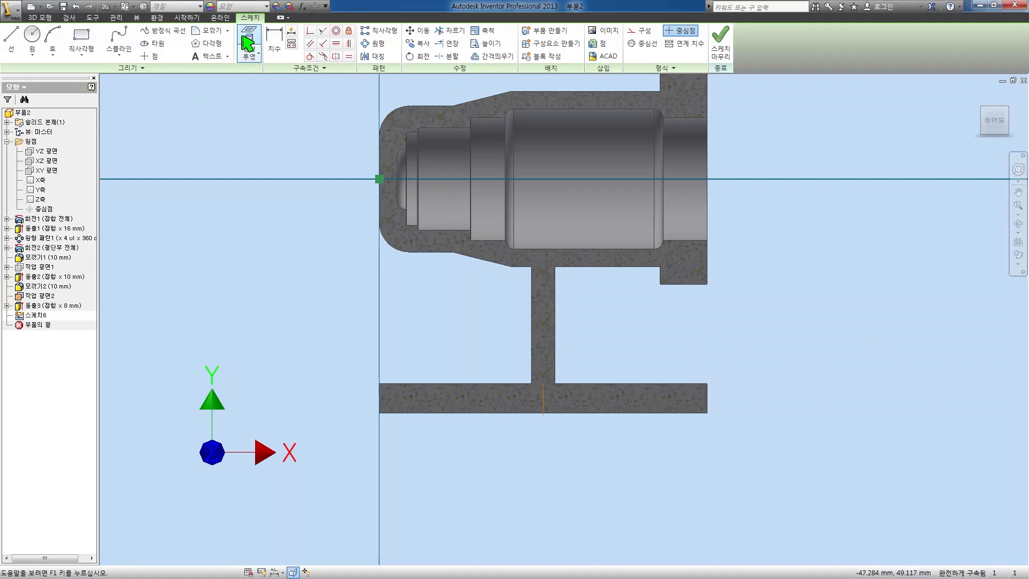
click(625, 267)
key(l)
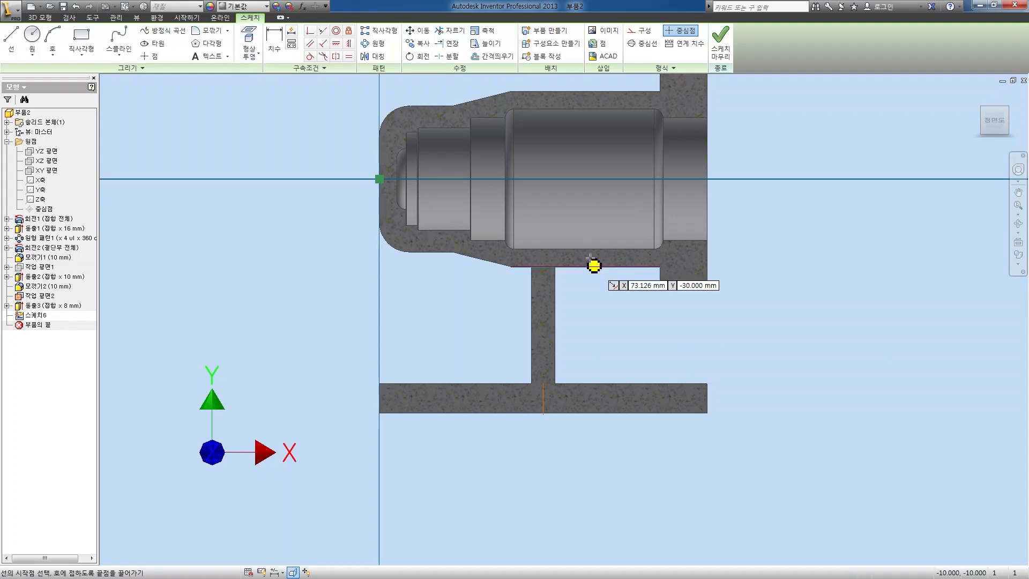
click(620, 223)
click(621, 402)
Step: Dimension the vertical line 25 mm from the plate's right side edge
key(d)
click(622, 368)
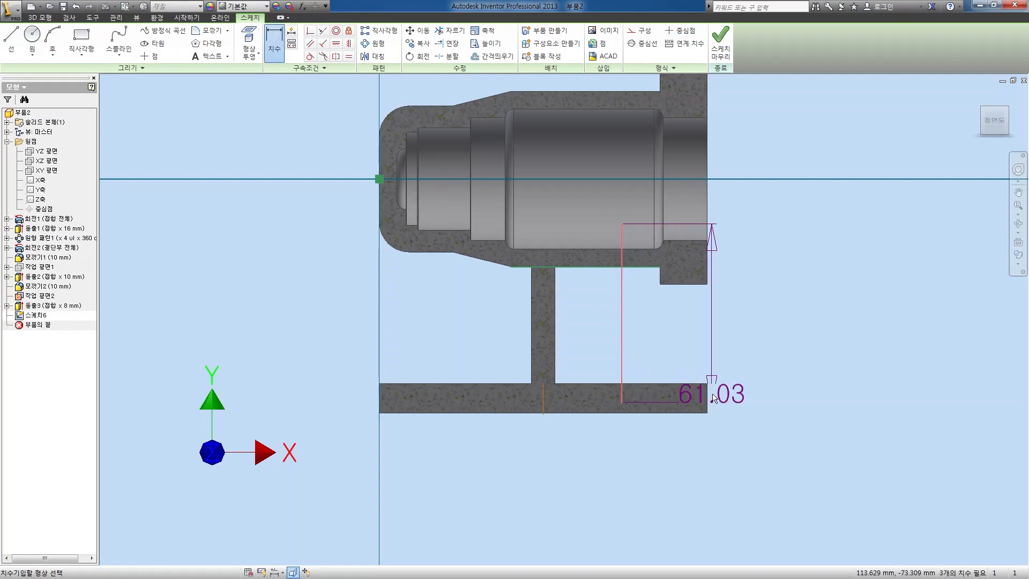
click(707, 402)
click(682, 452)
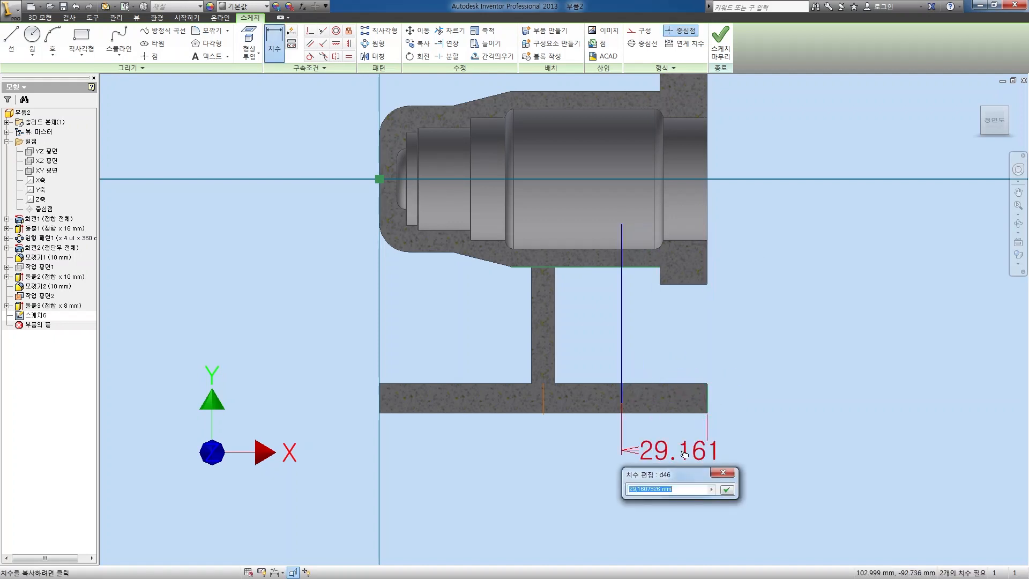
text(25)
key(Return)
Step: Draw a slanted line on the support's left side from inside the body's narrower part down into the plate
middle_drag(554, 430, 618, 412)
key(d)
key(Escape)
key(l)
click(552, 199)
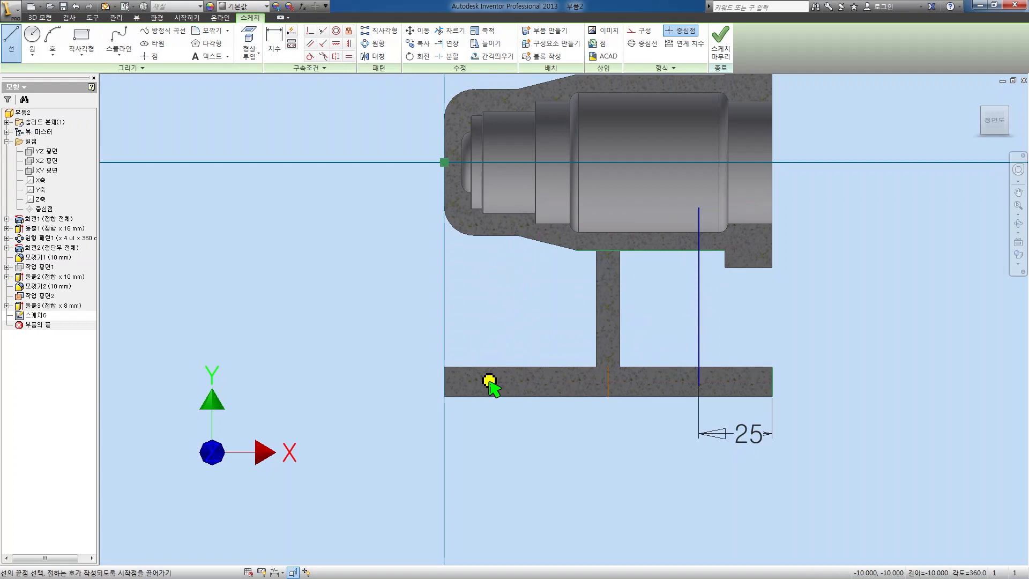
click(489, 381)
key(Escape)
Step: Project the plate's upper edge and trim the slanted line's overshoot below it
click(250, 39)
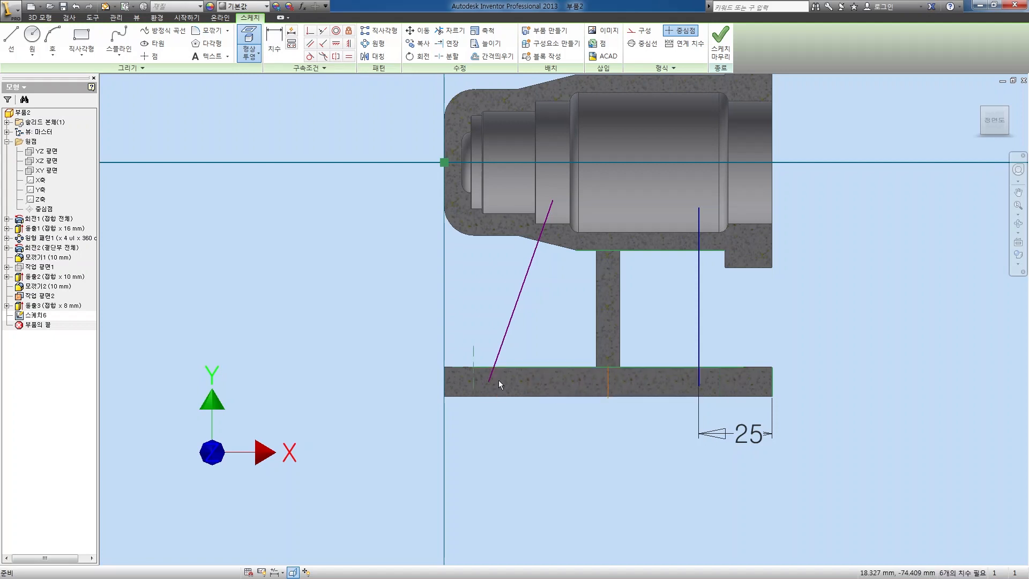
key(x)
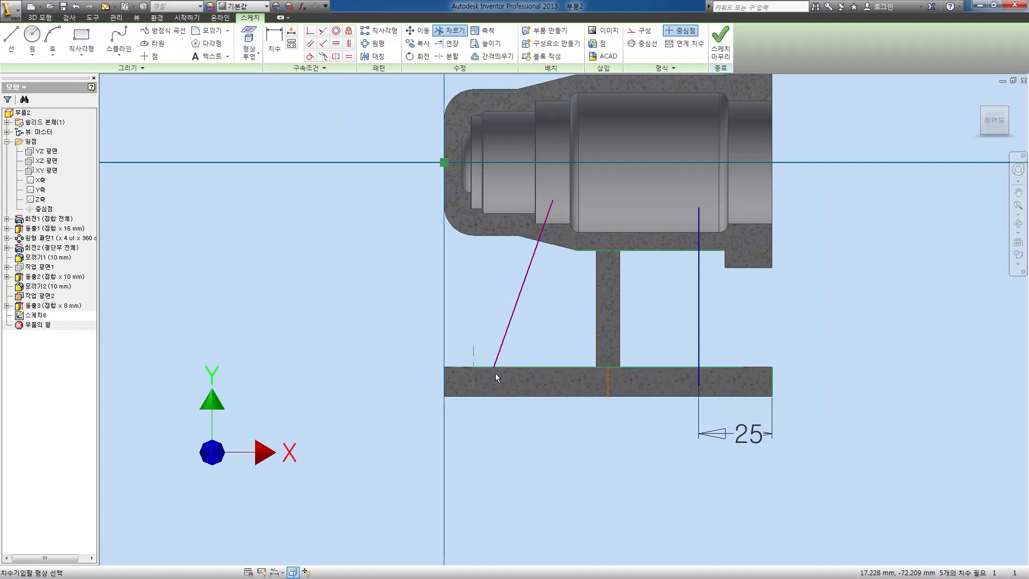
Step: Dimension the slanted line's lower end 20 mm from the plate's left side edge
key(d)
click(494, 367)
click(444, 390)
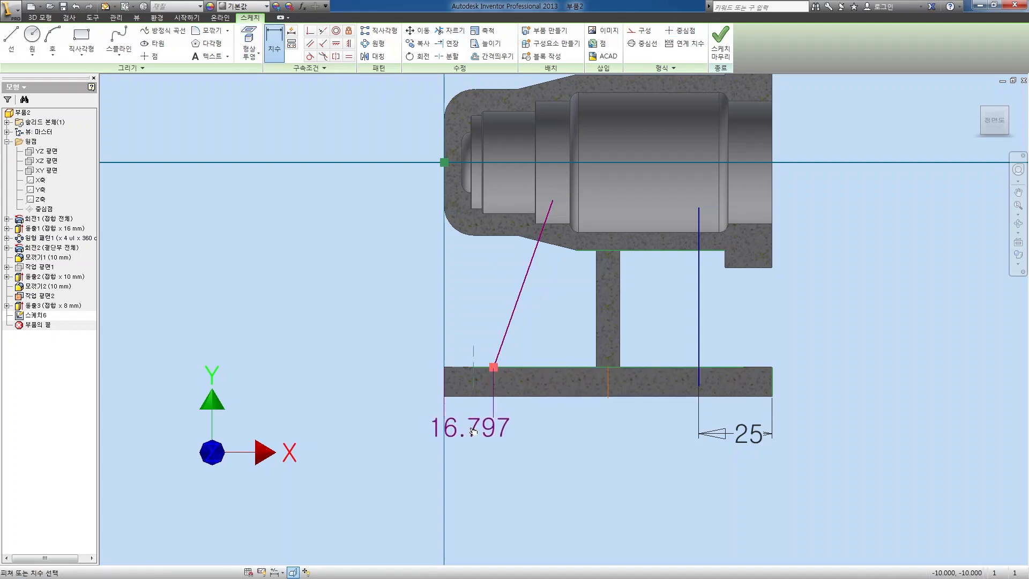
click(473, 428)
text(2)
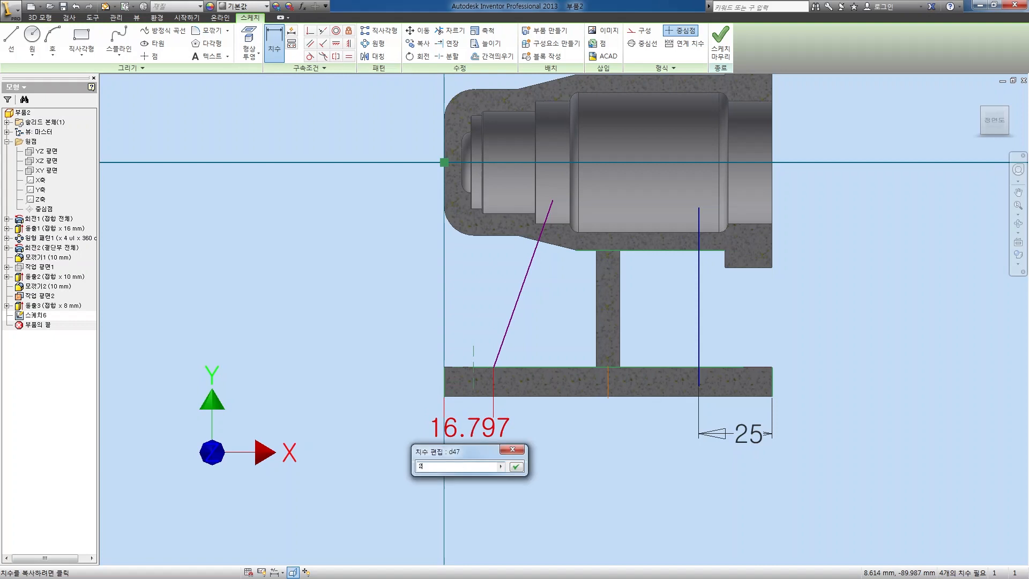
text(0)
key(Return)
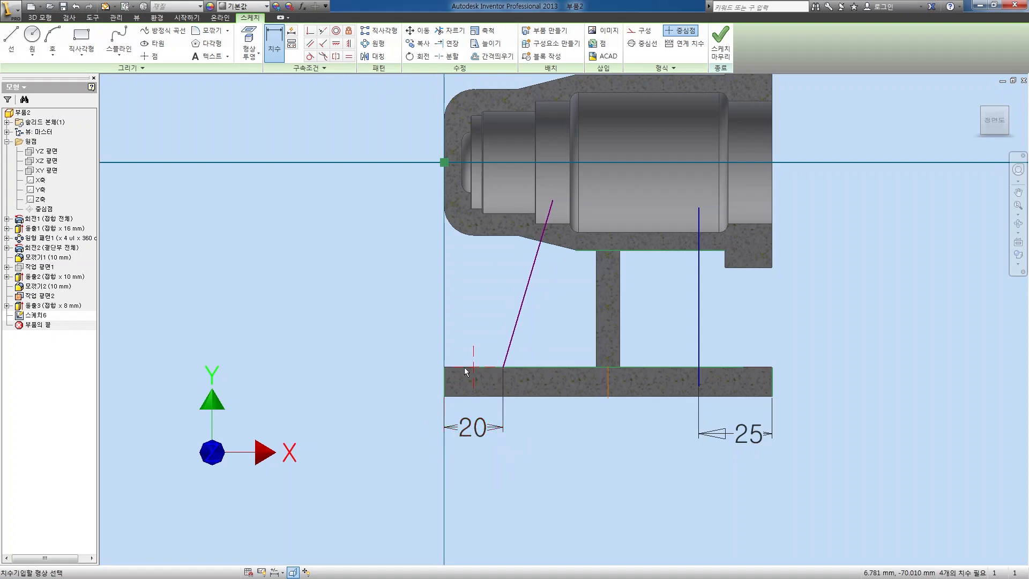
click(512, 338)
key(Escape)
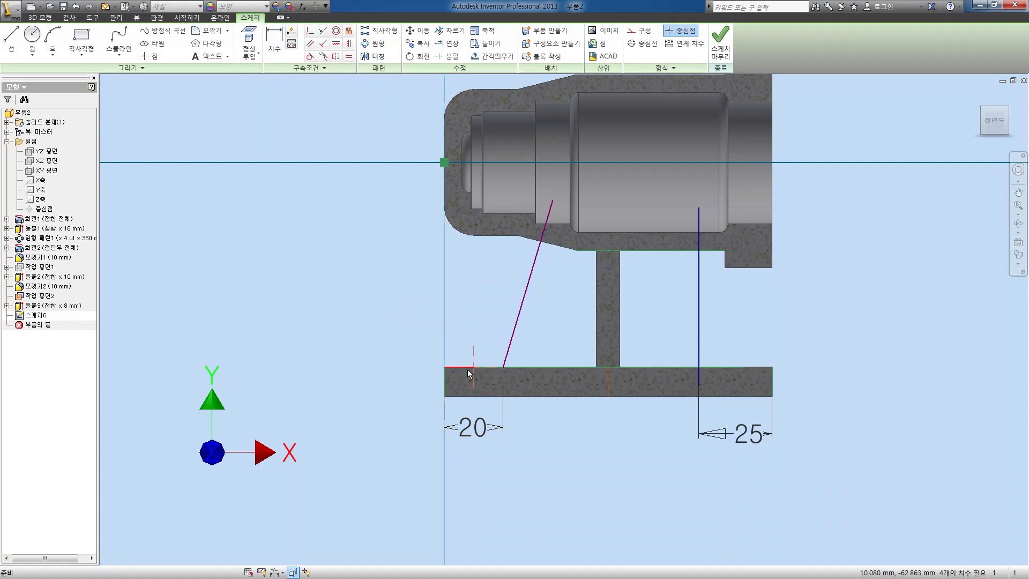
Step: Delete the projected upper edge of the plate's left part and project the plate's upper edge into the sketch again
scroll(474, 375, down, 3)
drag(484, 377, 452, 335)
key(Delete)
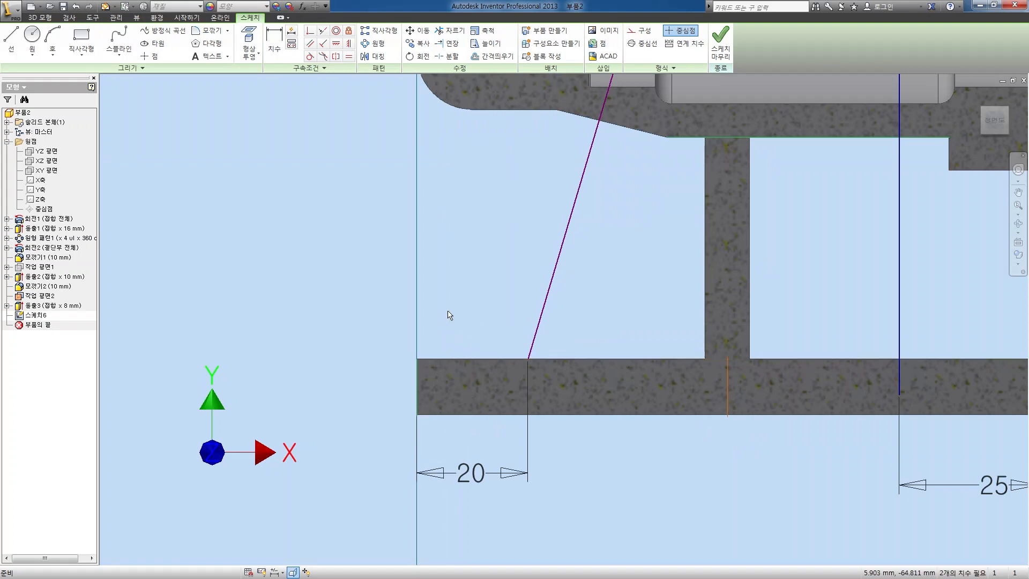
click(249, 42)
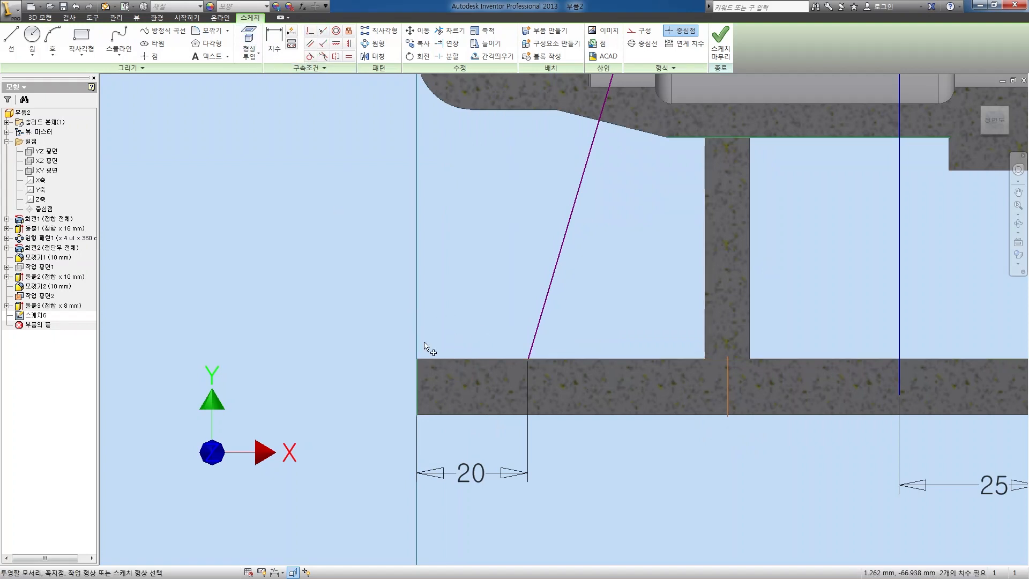
click(497, 358)
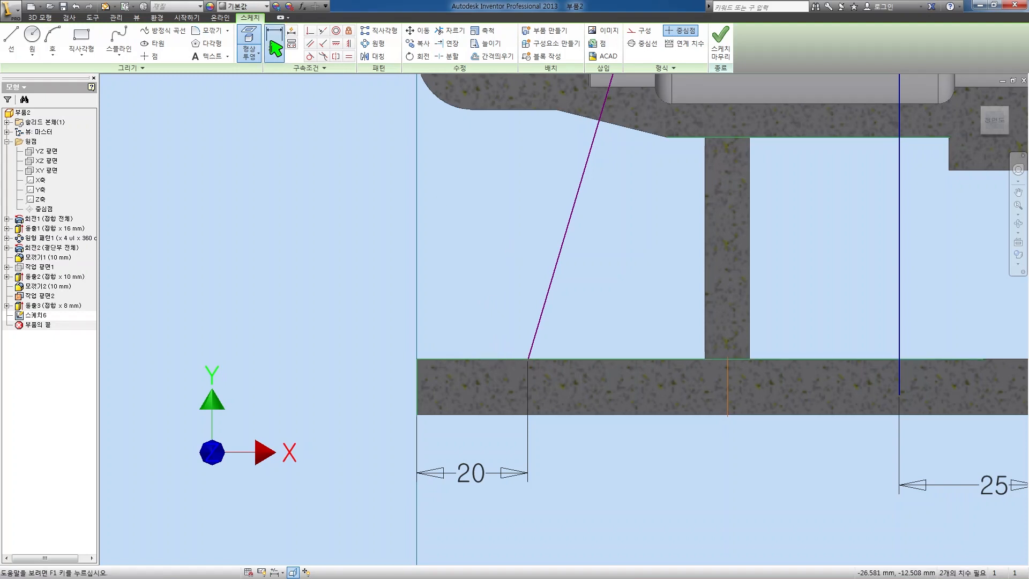
Step: Dimension the angle between the slanted line and the plate's upper edge as 110 degrees
key(d)
click(536, 331)
click(444, 358)
click(339, 282)
text(110.00)
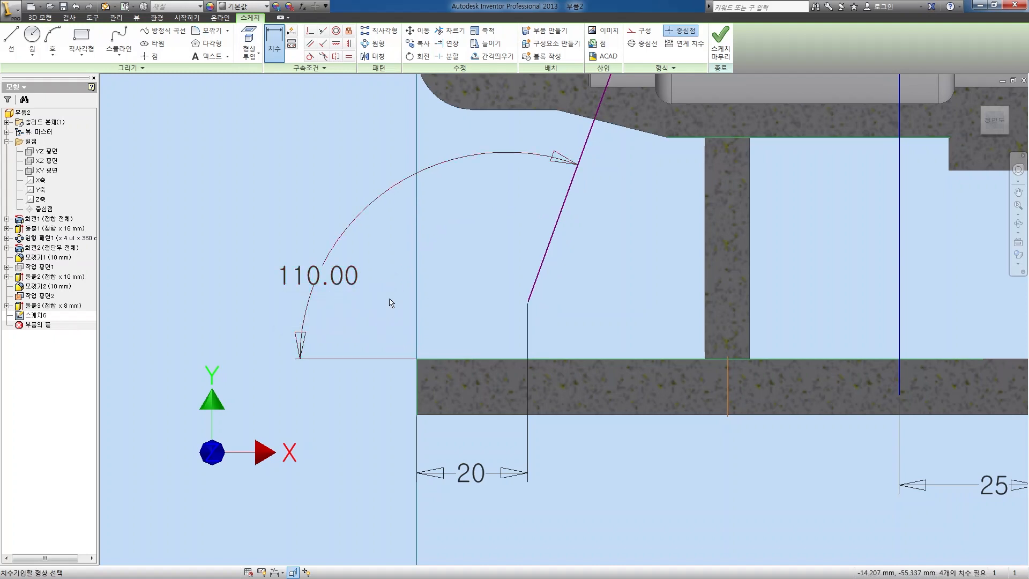
click(447, 43)
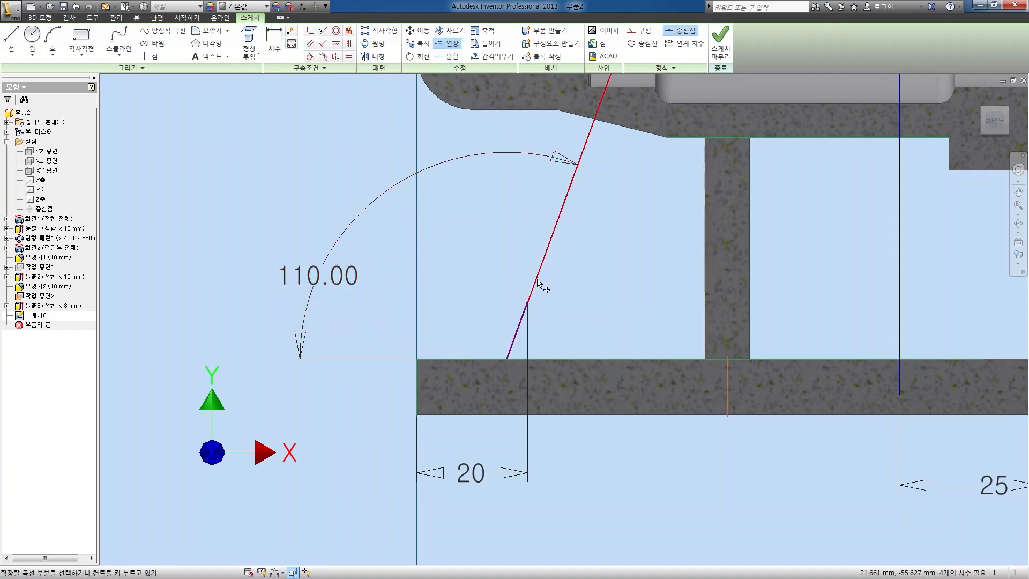
click(530, 301)
key(Escape)
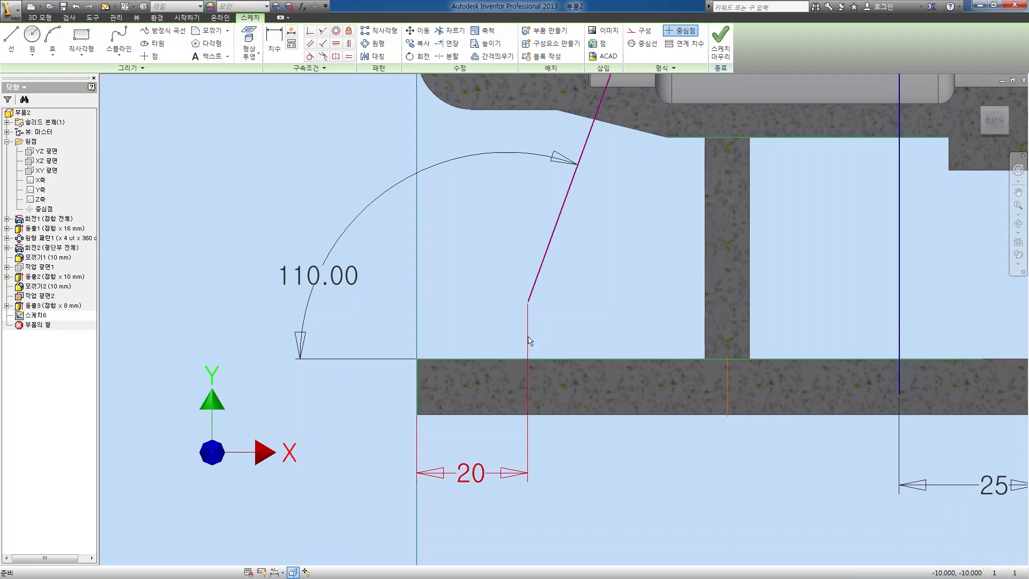
Step: Delete the 20 mm dimension and extend the slanted line down to the plate's upper edge
click(528, 341)
key(Delete)
click(447, 43)
click(531, 303)
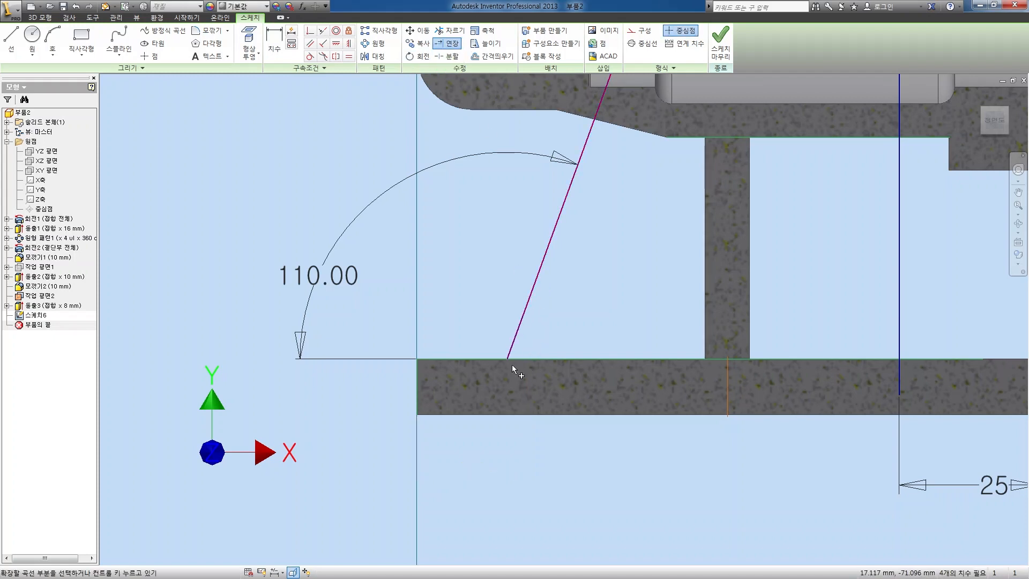
Step: Dimension the slanted line's lower end 20 mm from the plate's left side edge again
key(d)
click(416, 382)
click(507, 358)
click(470, 456)
text(20)
key(Return)
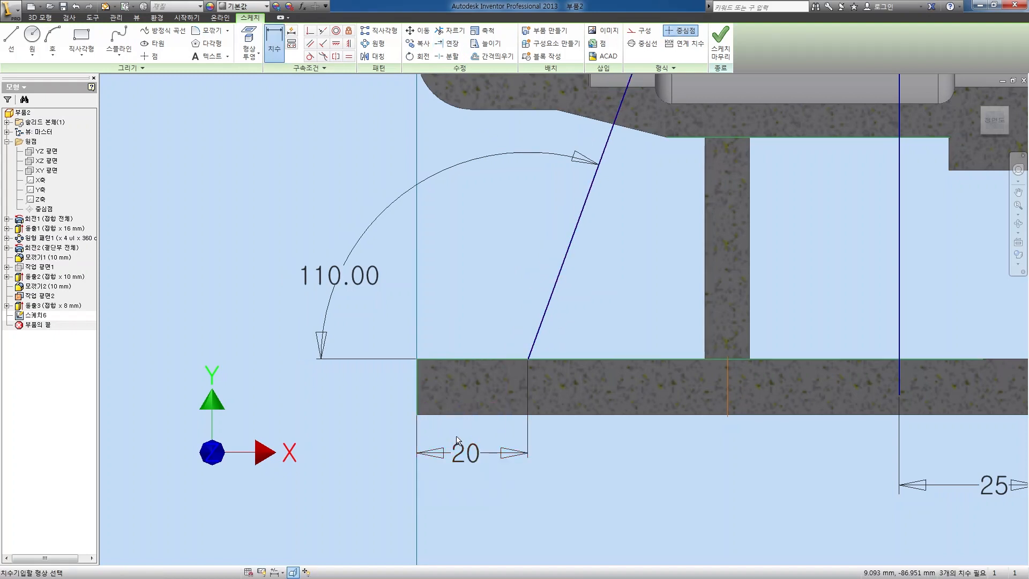
Step: Project the tapered section of the body so its sloped lower edge is available in the sketch
click(248, 40)
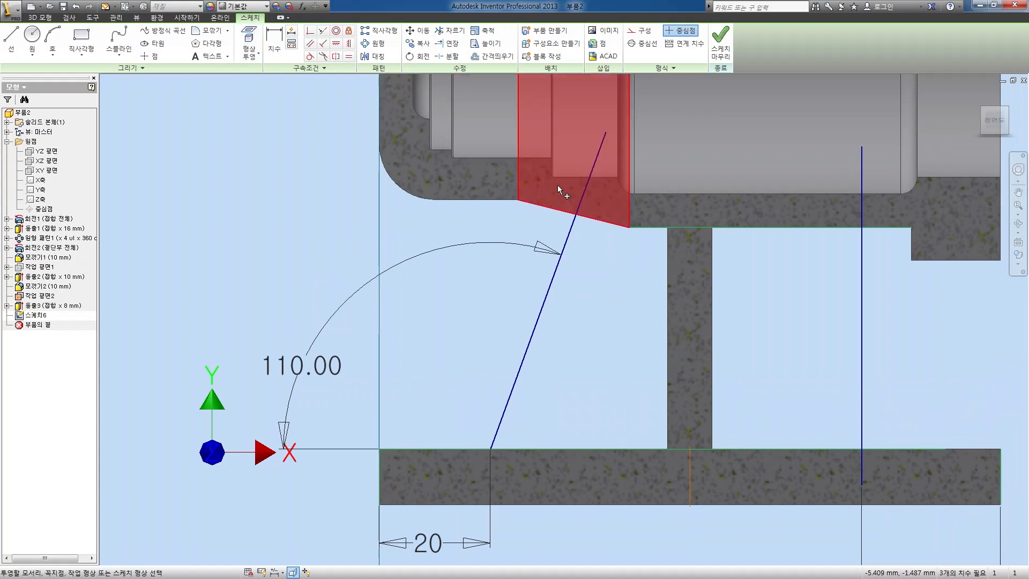
click(586, 188)
middle_drag(620, 260, 555, 279)
key(Escape)
scroll(479, 203, down, 3)
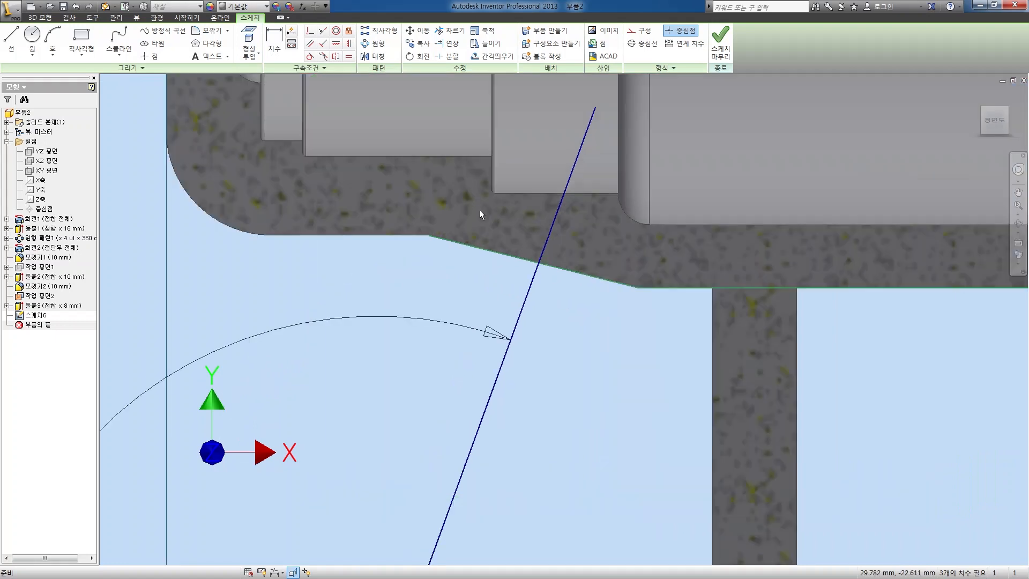
Step: Offset the projected sloped and straight lower edges of the body inward into its wall
click(491, 56)
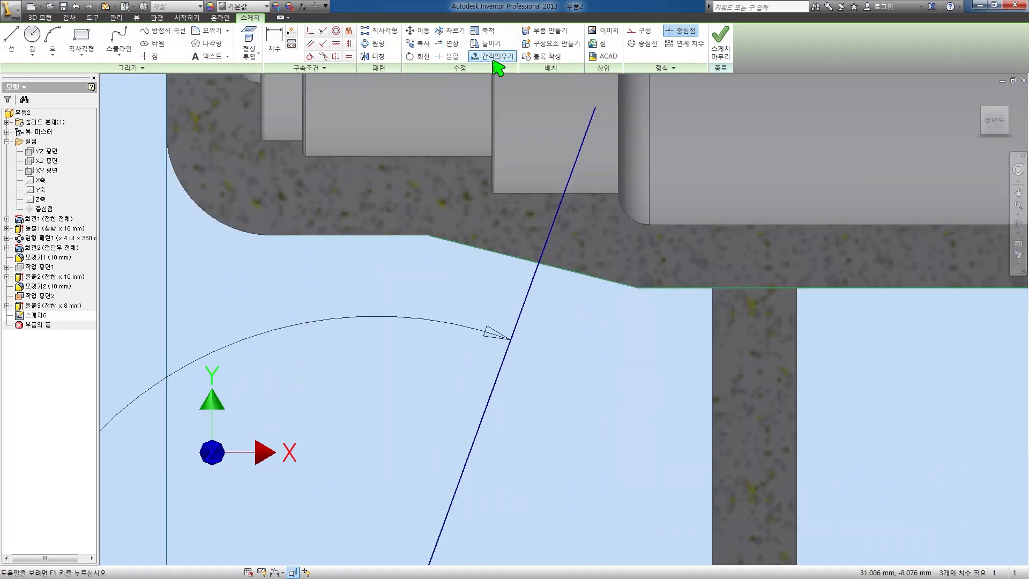
click(501, 252)
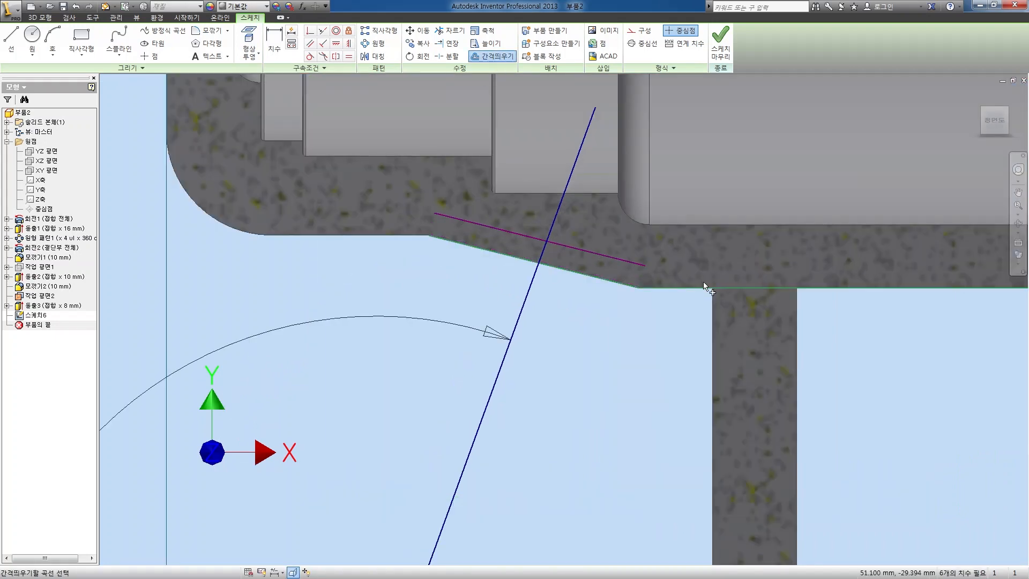
click(684, 288)
click(680, 258)
Step: Trim the vertical line and straight offset line to a corner, and make the two offset lines' adjacent endpoints coincident
key(x)
middle_drag(673, 274, 417, 268)
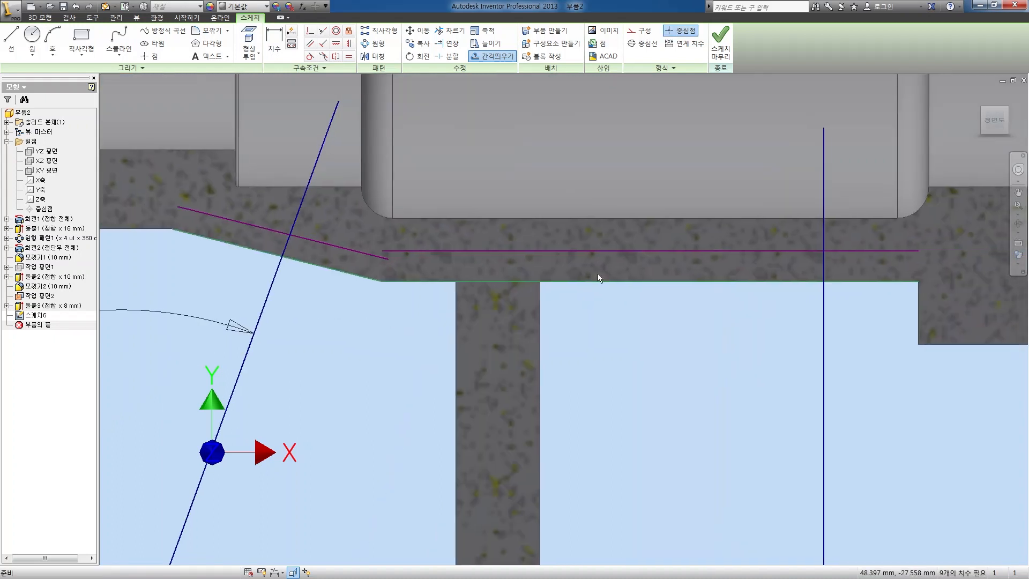
click(824, 231)
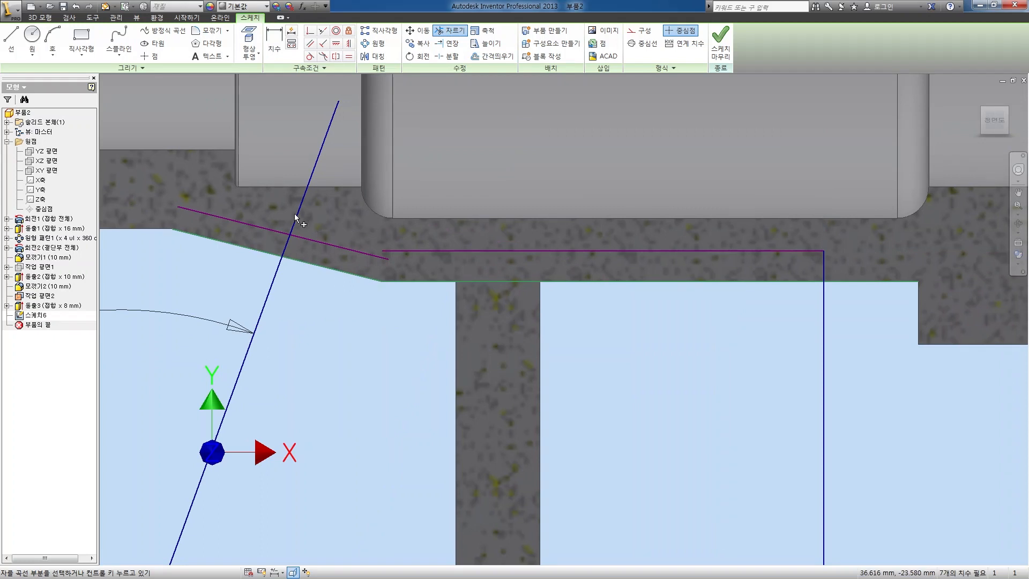
click(309, 30)
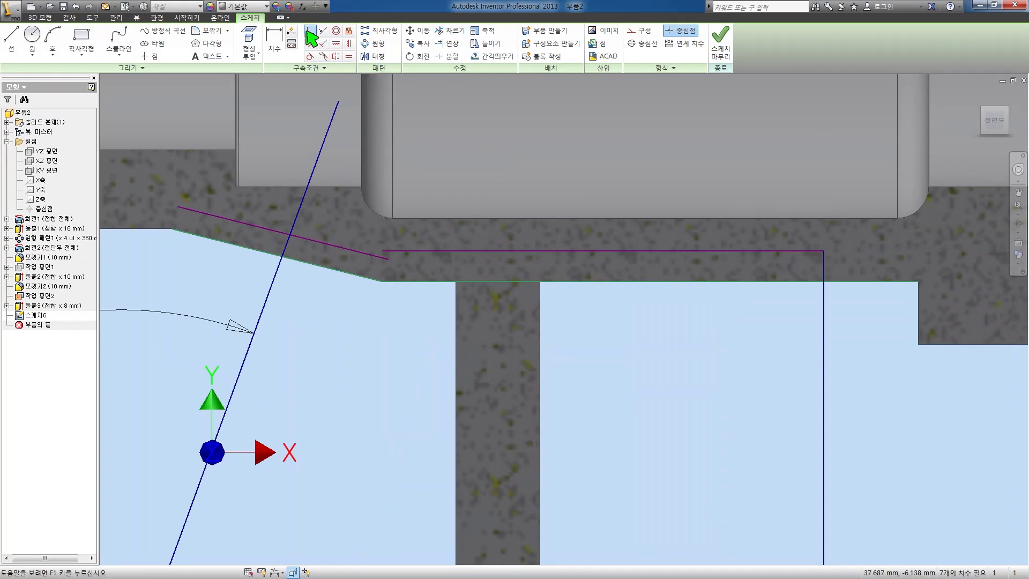
click(387, 260)
click(382, 250)
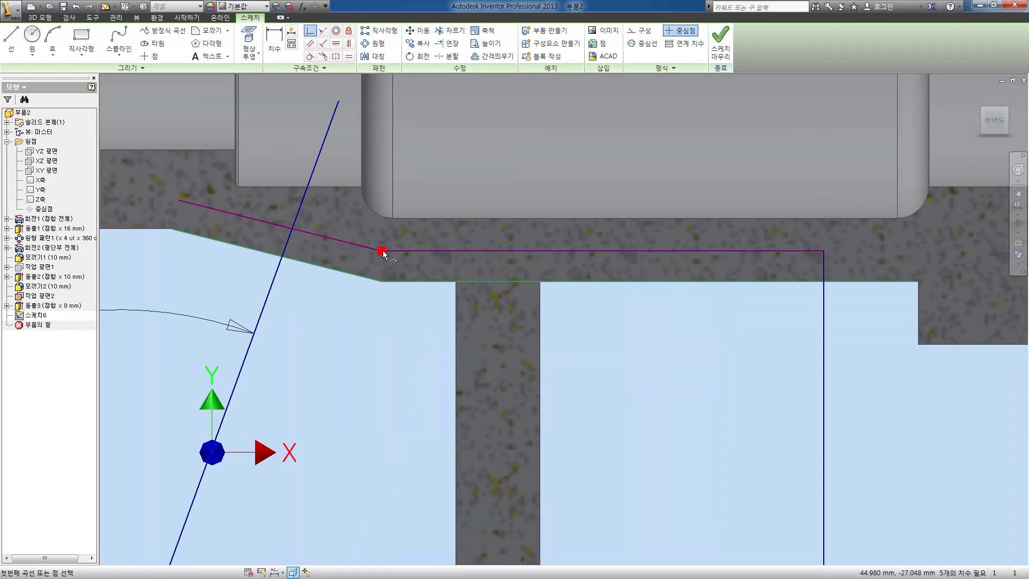
Step: Trim the overshooting ends of the slanted line and the sloped offset line at their intersection
key(x)
click(302, 216)
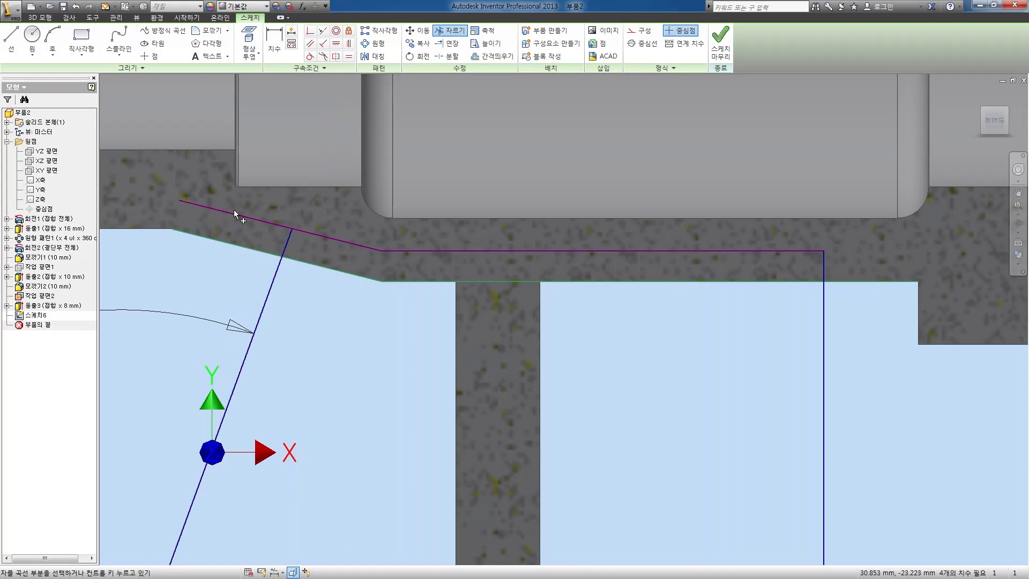
click(234, 212)
scroll(707, 308, up, 5)
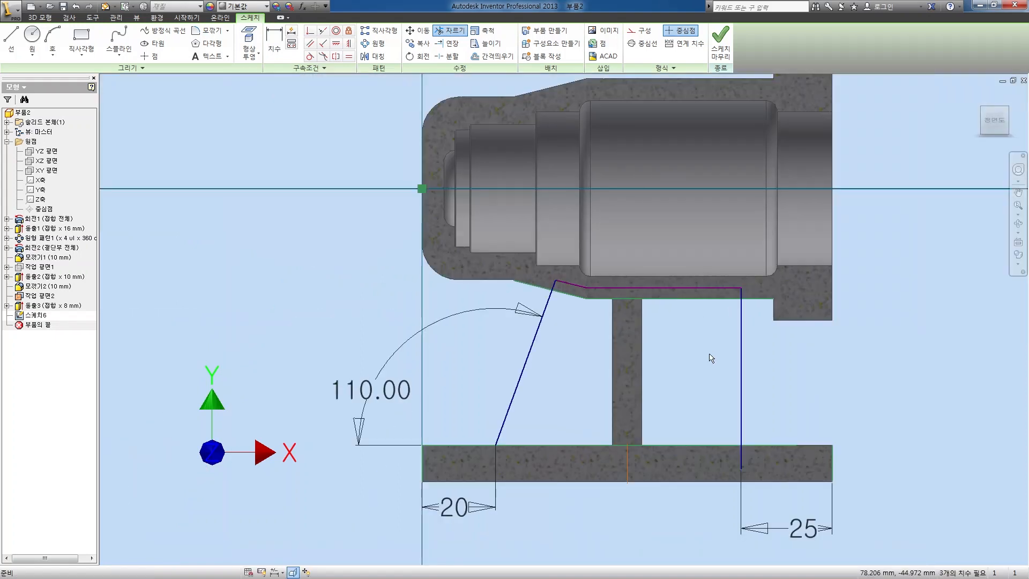
Step: Close the rib profile with a line along the plate's upper edge and trim the overshoots at the vertical line
key(l)
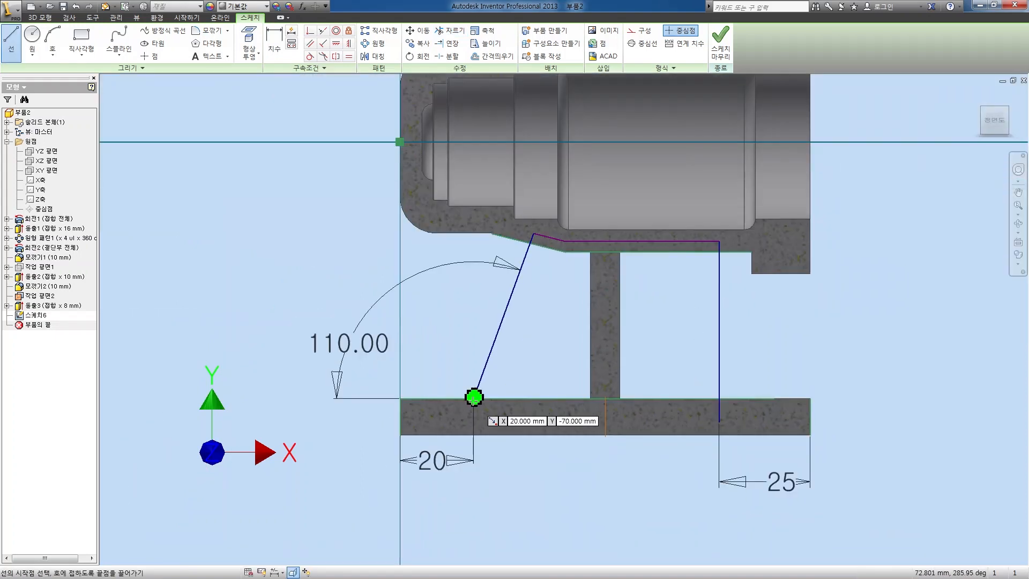
click(474, 399)
click(759, 399)
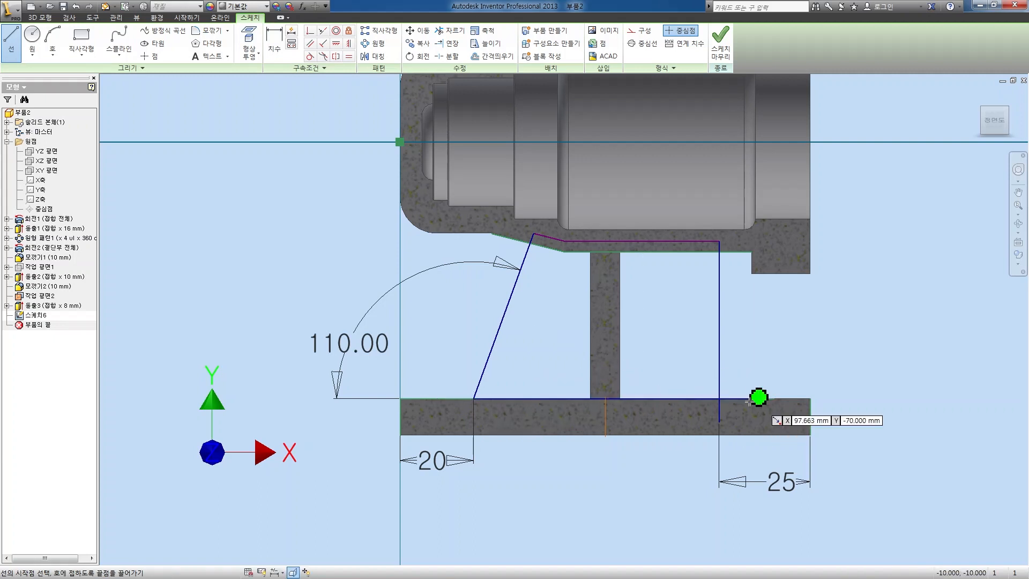
key(Escape)
key(x)
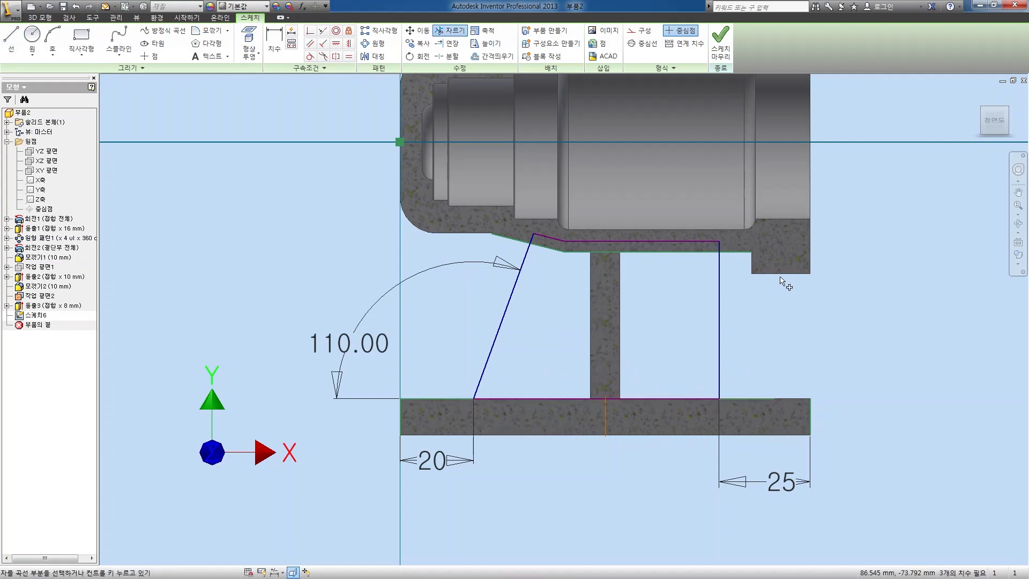
Step: Finish the sketch and extrude the closed rib profile 8 mm symmetrically about the sketch plane
click(720, 39)
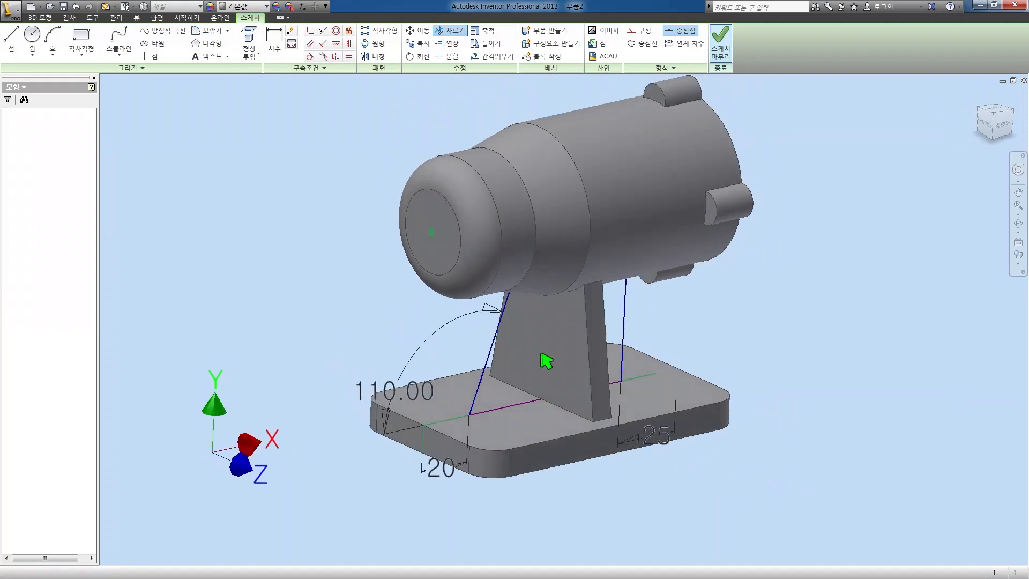
key(e)
click(514, 365)
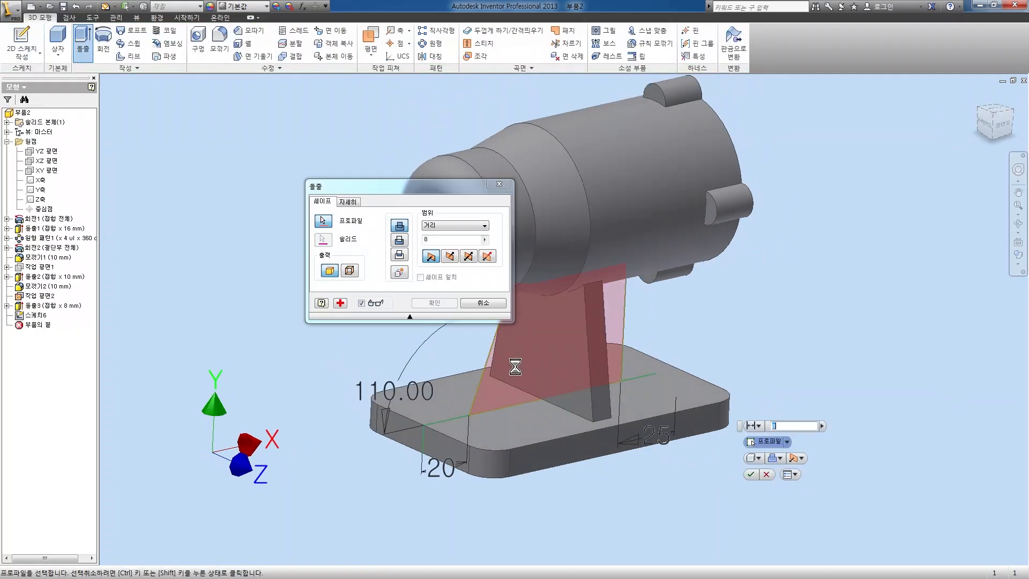
click(467, 256)
click(433, 304)
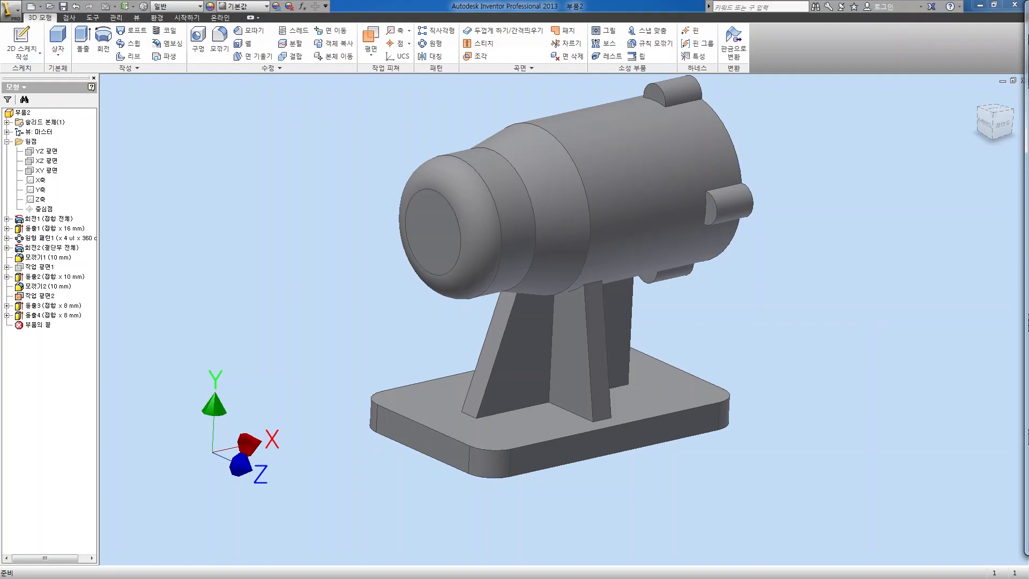
Step: Start a new sketch on the body's open end face with the four lugs
key(F4)
drag(693, 344, 599, 327)
key(Escape)
key(s)
click(685, 260)
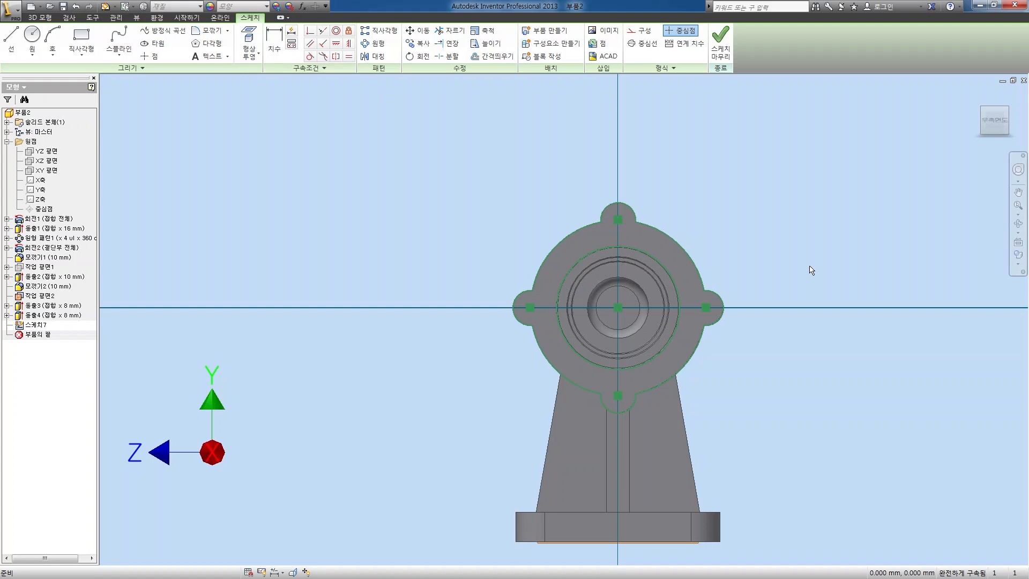
key(c)
click(617, 308)
text(60)
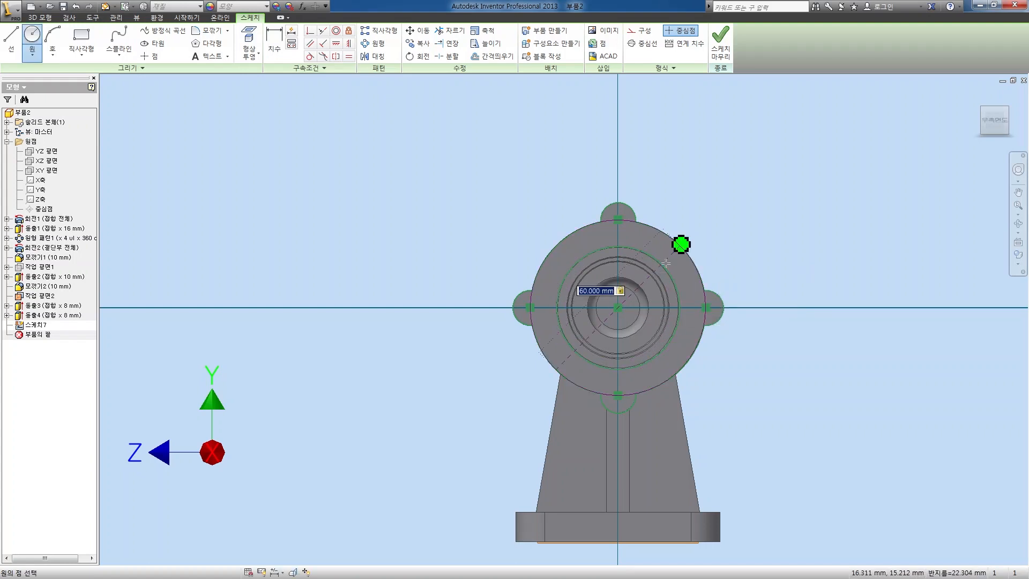
key(Return)
key(Escape)
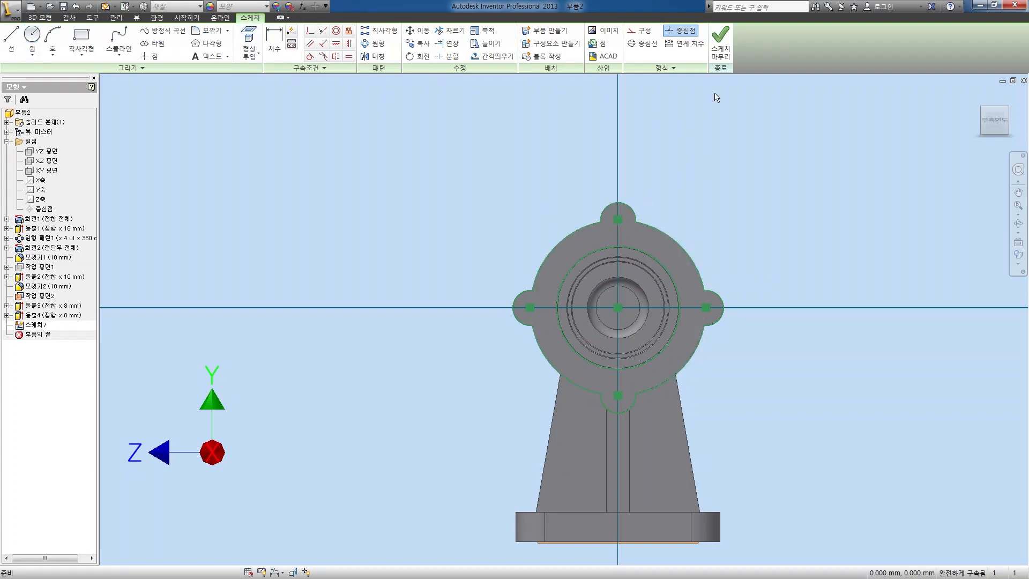
Step: Finish the sketch and set up a tapped hole with distance termination and an ISO Metric profile M4x0.7 thread
click(721, 37)
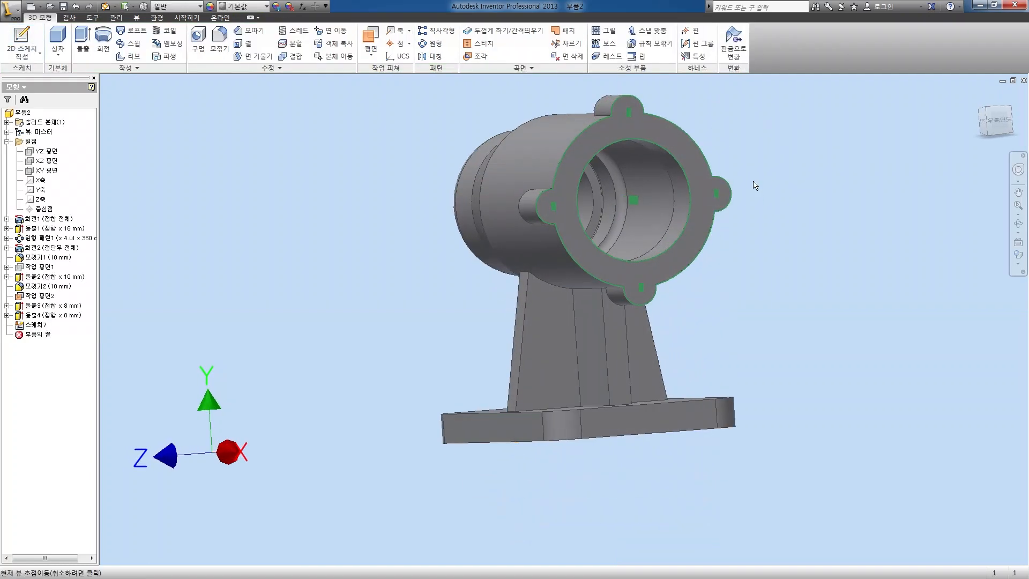
click(198, 44)
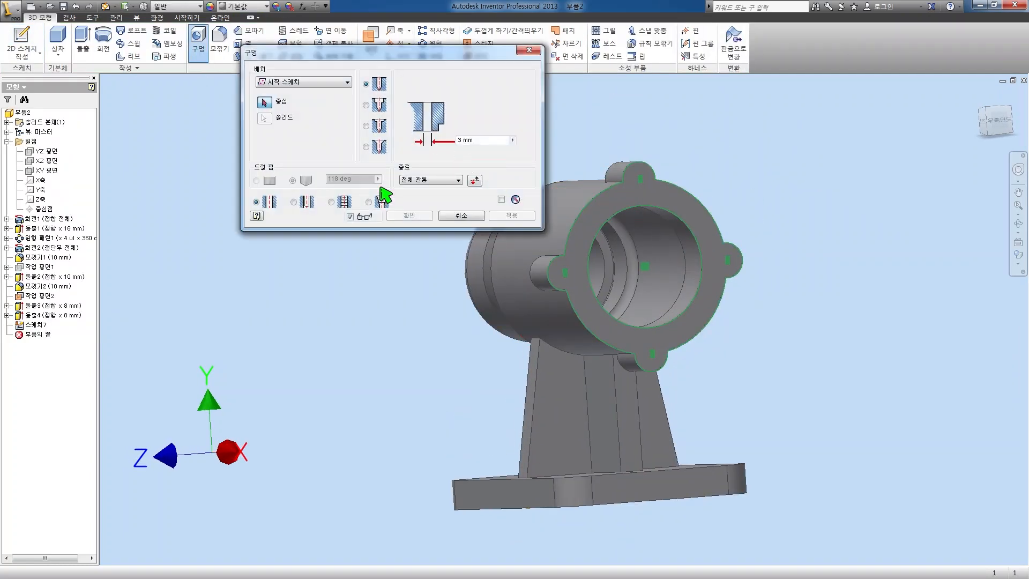
click(343, 203)
click(431, 180)
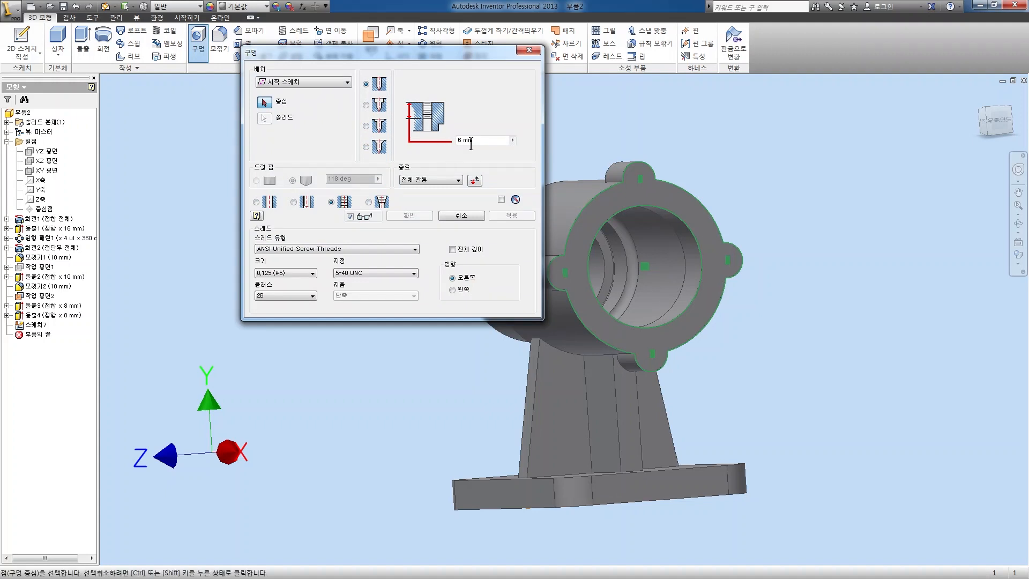
click(420, 189)
click(332, 249)
click(304, 270)
click(285, 273)
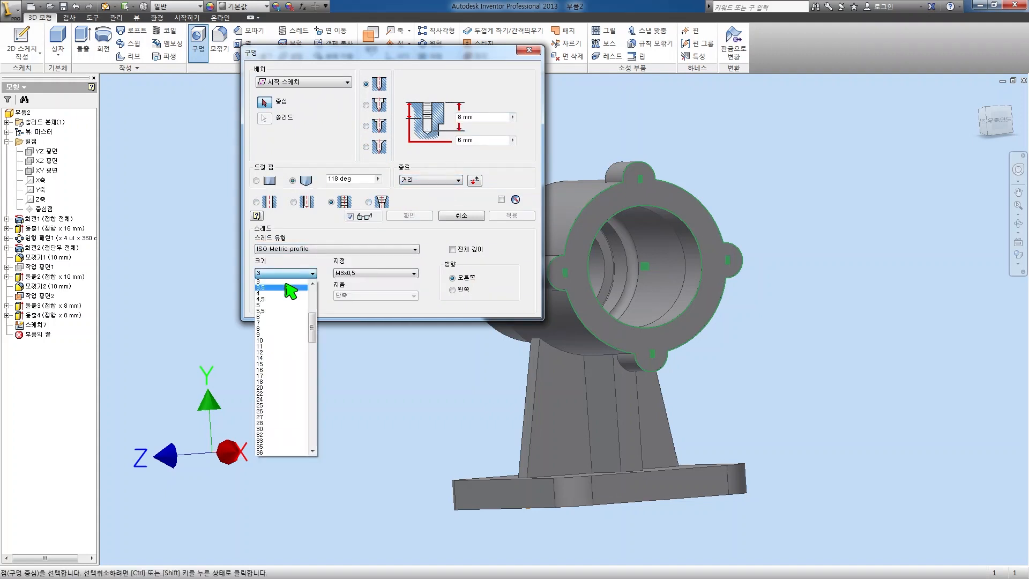
click(285, 293)
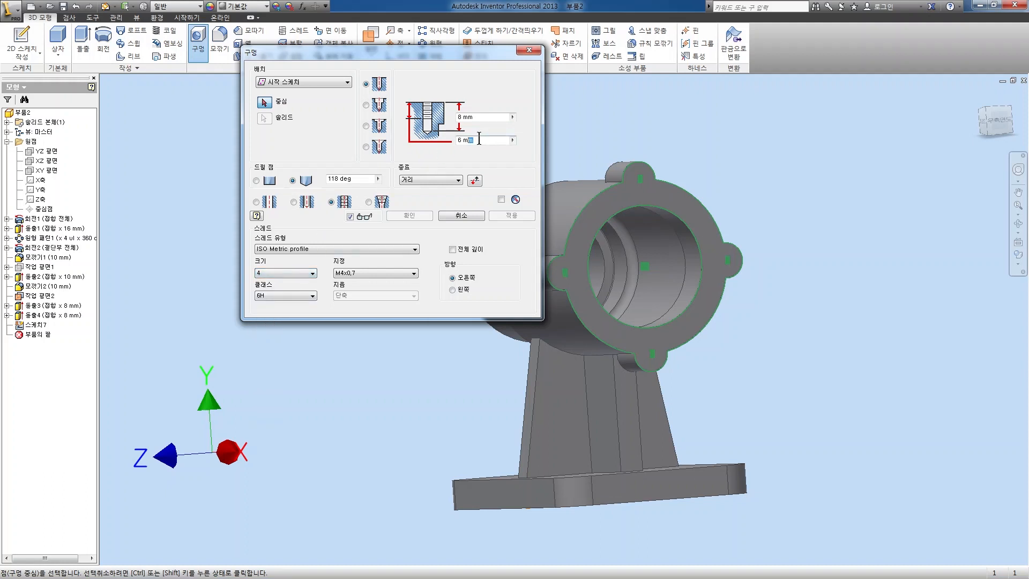
Step: Create the tapped holes at the four lug centres with an 11 mm drill depth and 8 mm thread depth
click(489, 121)
text(11)
click(639, 178)
click(566, 273)
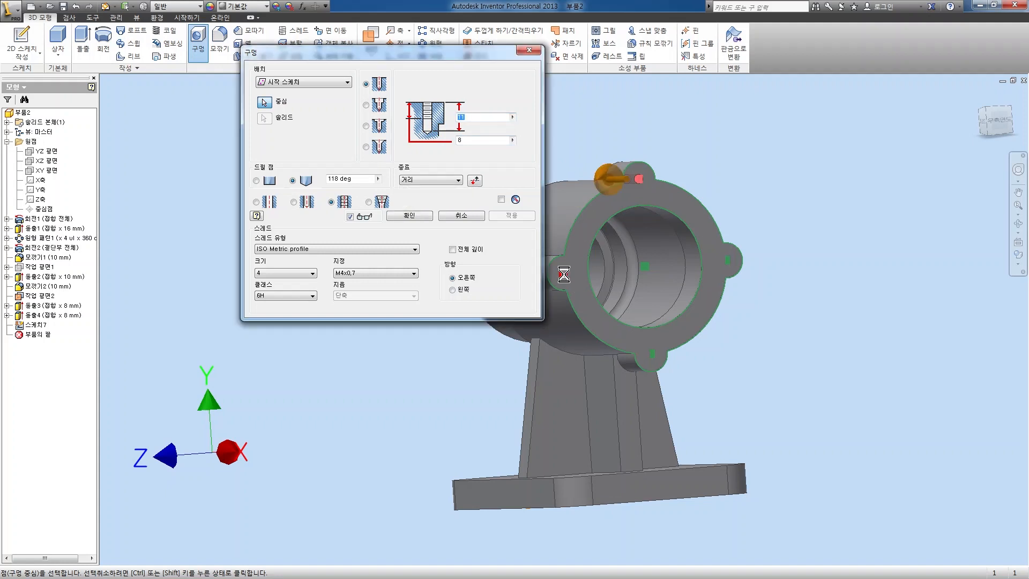
click(651, 355)
click(726, 260)
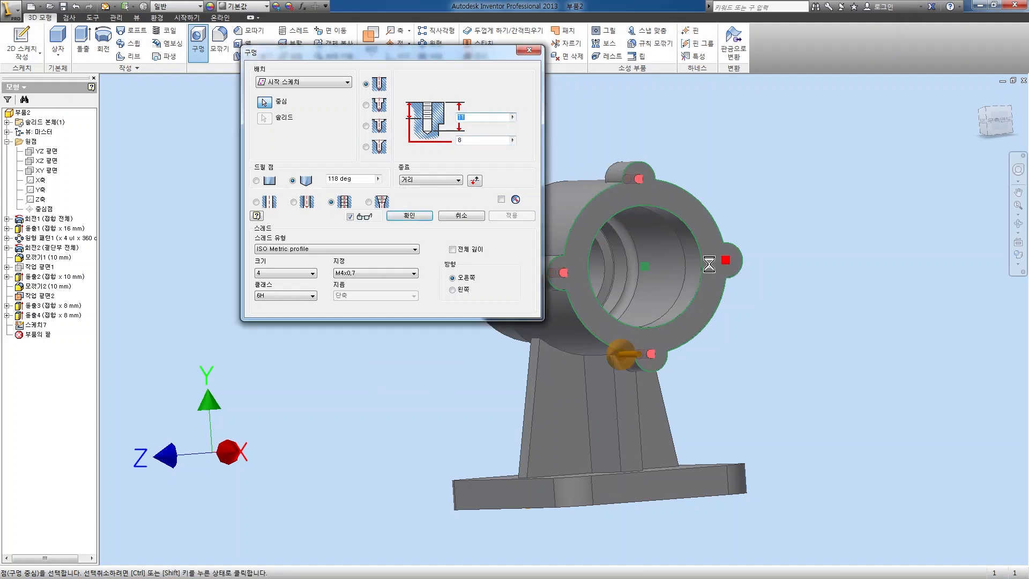
click(408, 215)
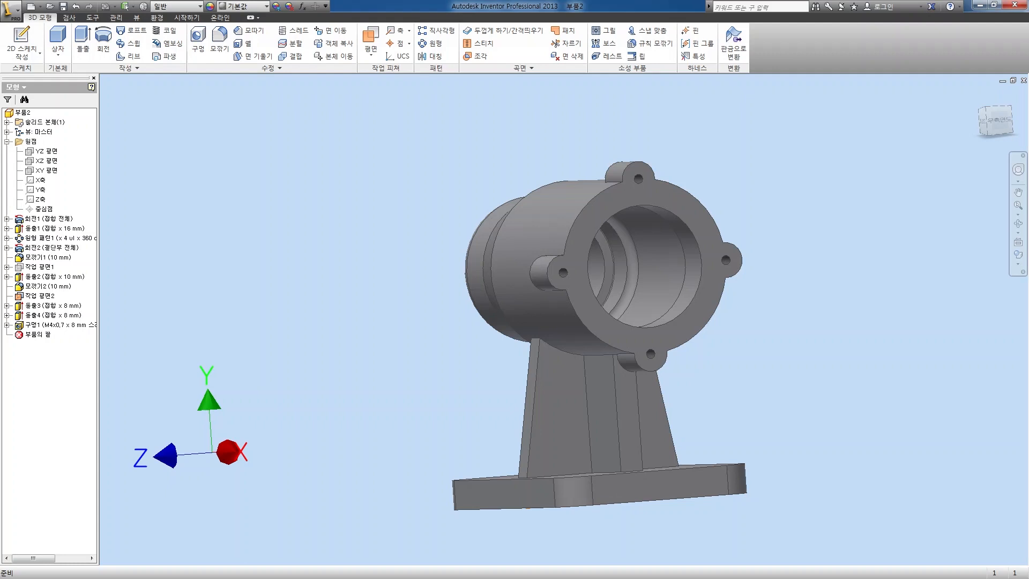
Step: Chamfer the upper perimeter edge of the base plate with a 3 mm distance
key(alt+Tab)
click(992, 381)
key(F4)
drag(562, 404, 675, 448)
key(alt+Tab)
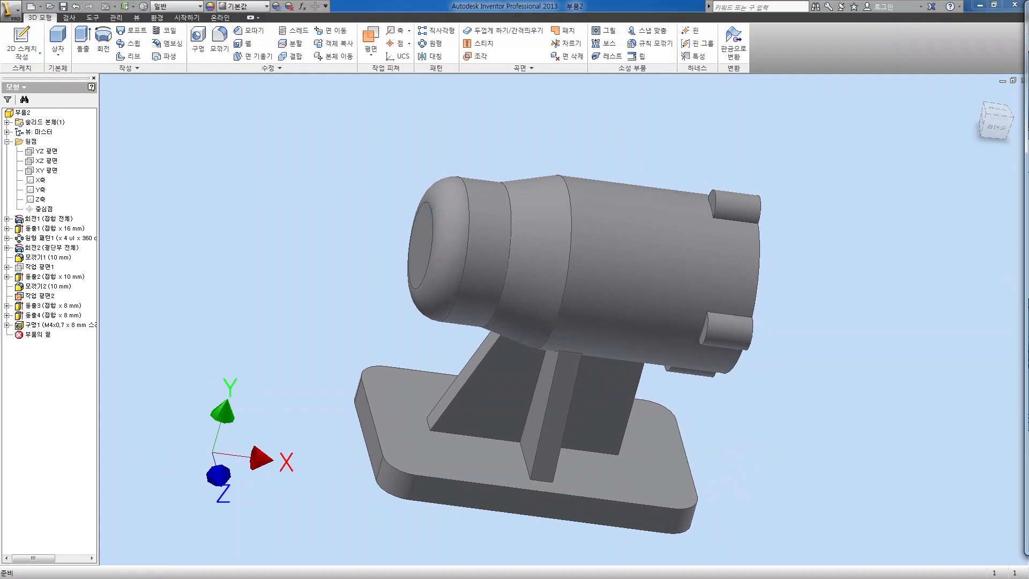
key(alt+Tab)
click(249, 30)
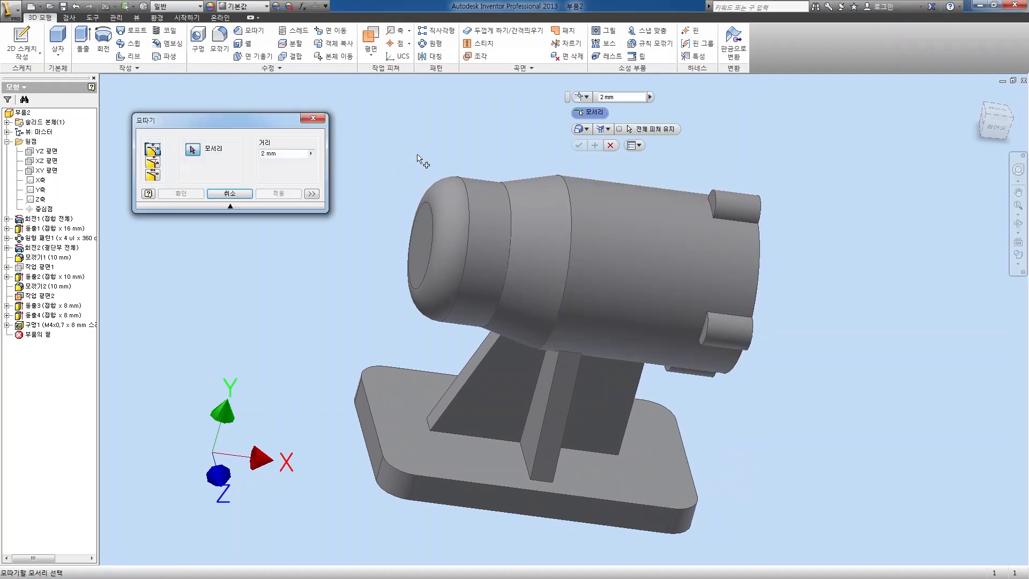
click(410, 369)
text(3)
click(192, 196)
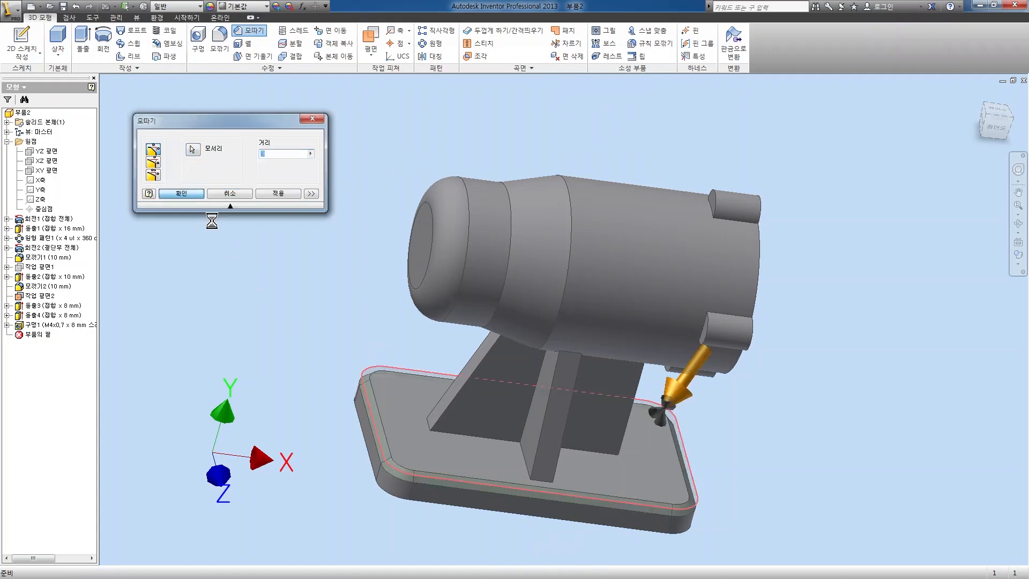
Step: Create a sketch on the base plate's upper face that projects its outline and corner centre points, and finish it
key(s)
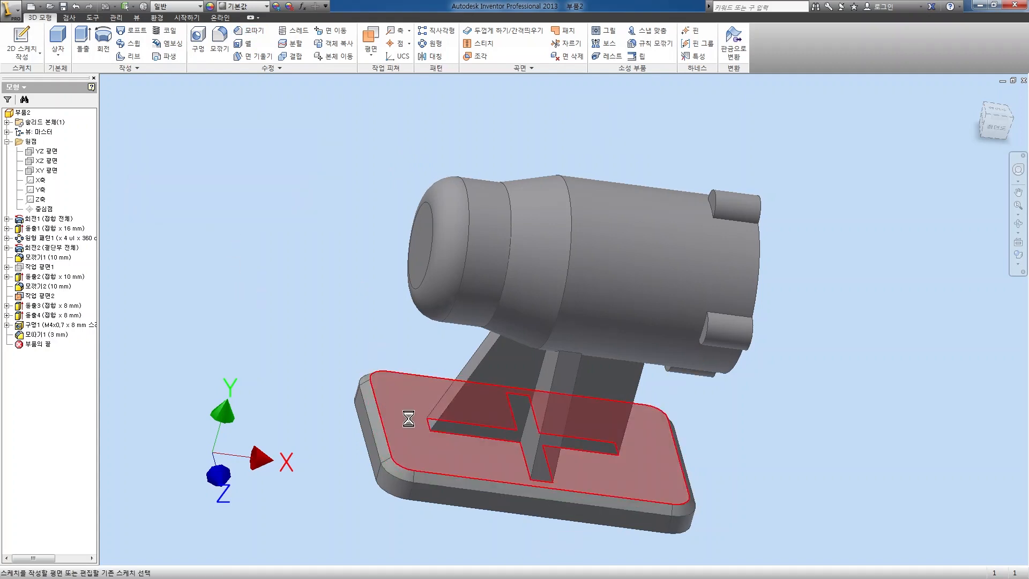
click(409, 419)
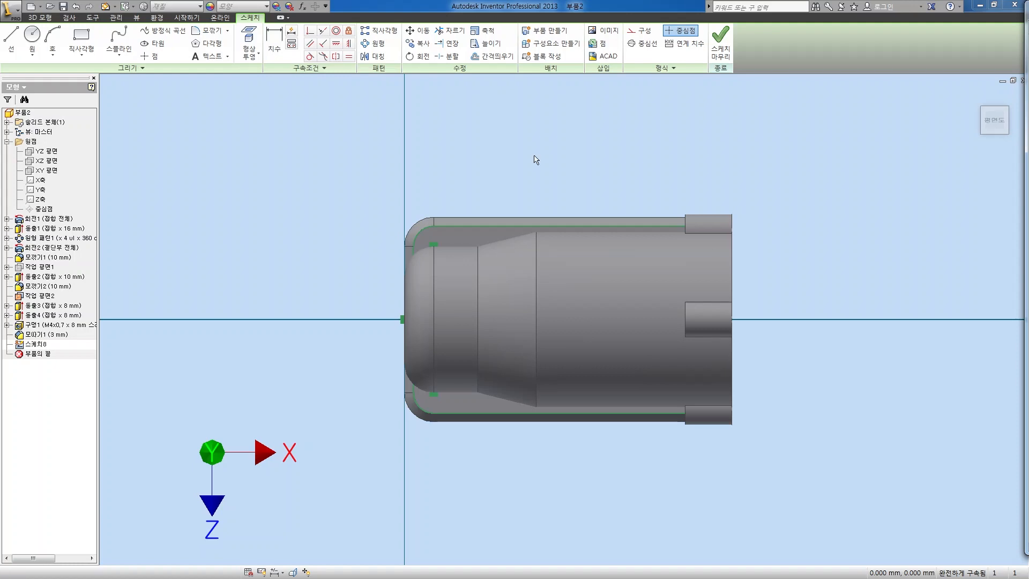
click(707, 59)
Step: Create simple 6 mm diameter through-all holes at the four corner centre points of the base plate
click(201, 52)
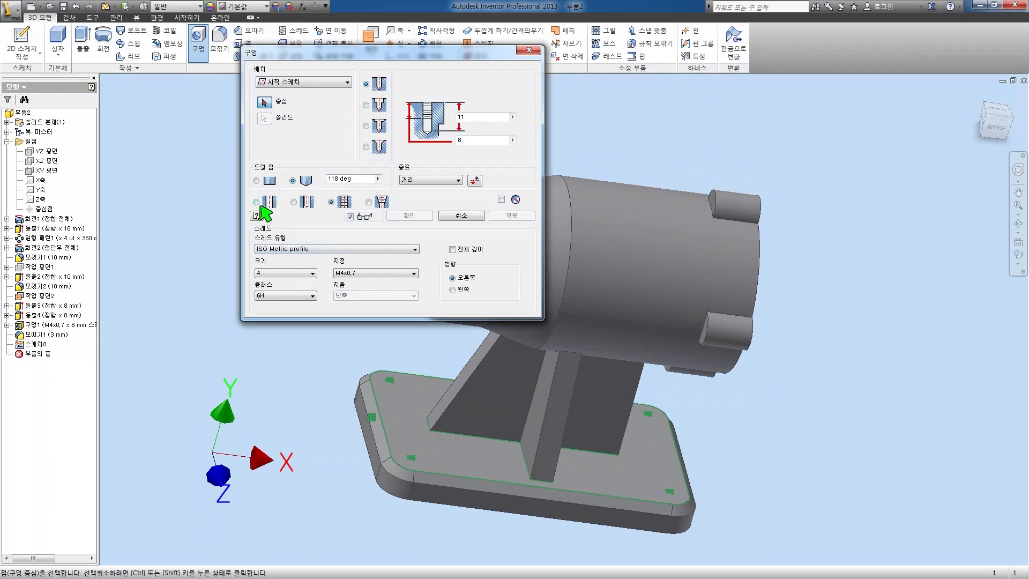
click(257, 203)
click(446, 182)
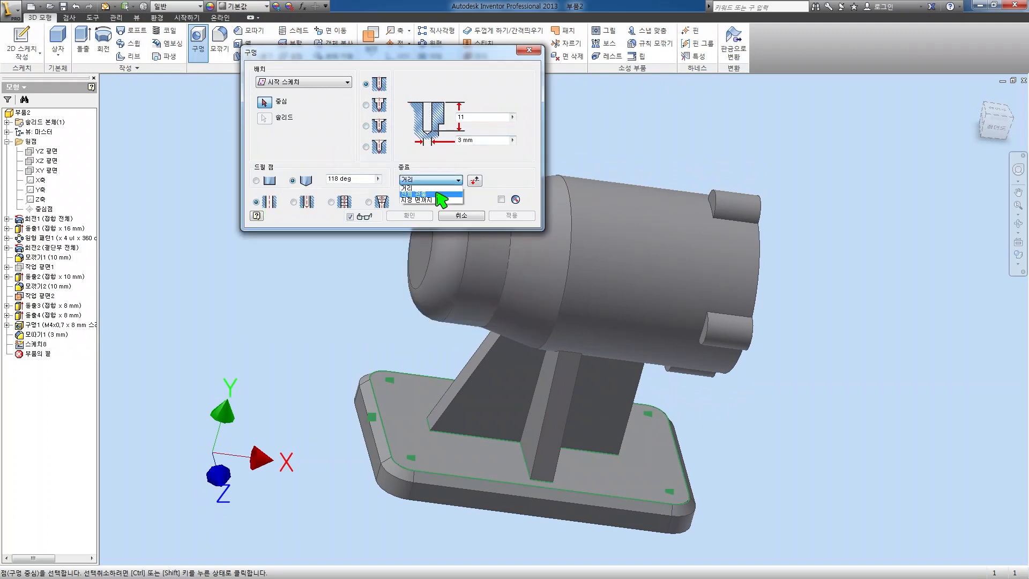
click(449, 188)
text(6)
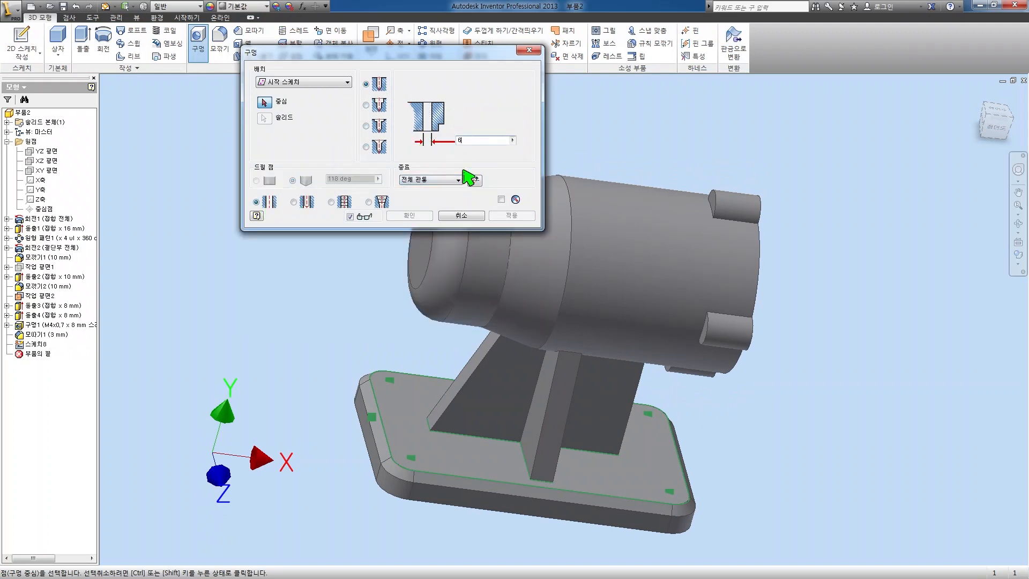
click(391, 379)
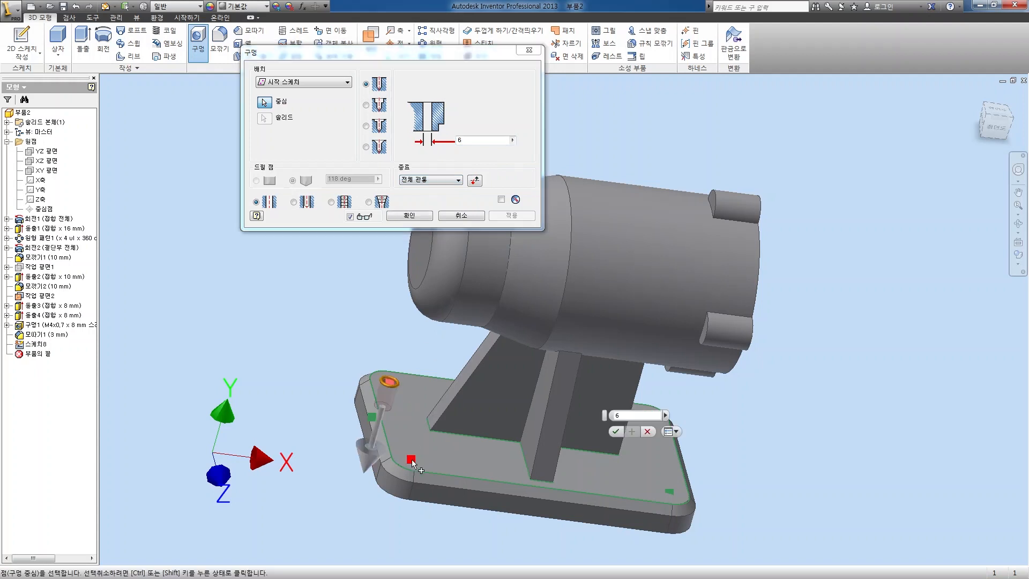
click(411, 458)
middle_drag(717, 419, 674, 363)
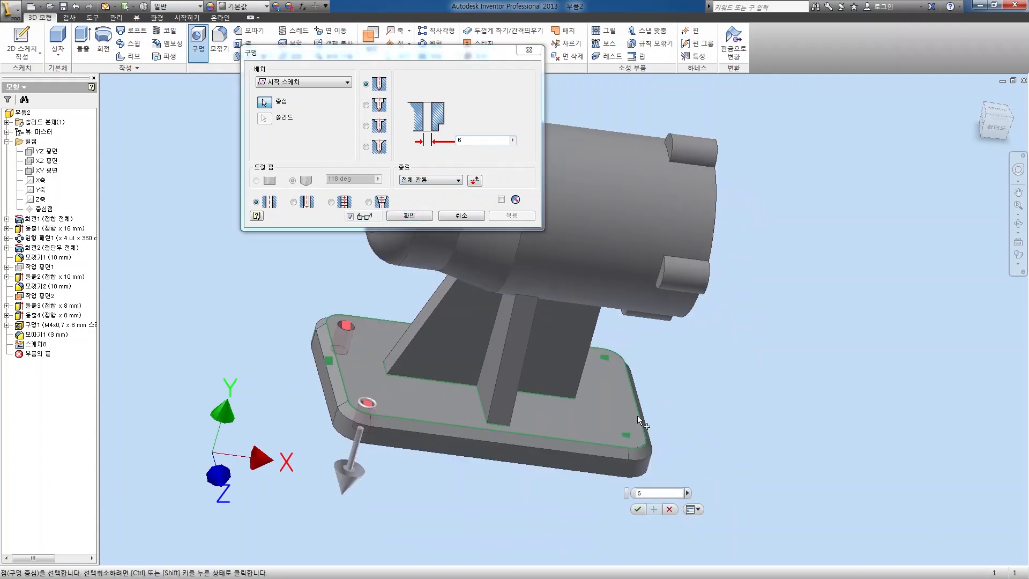
click(624, 434)
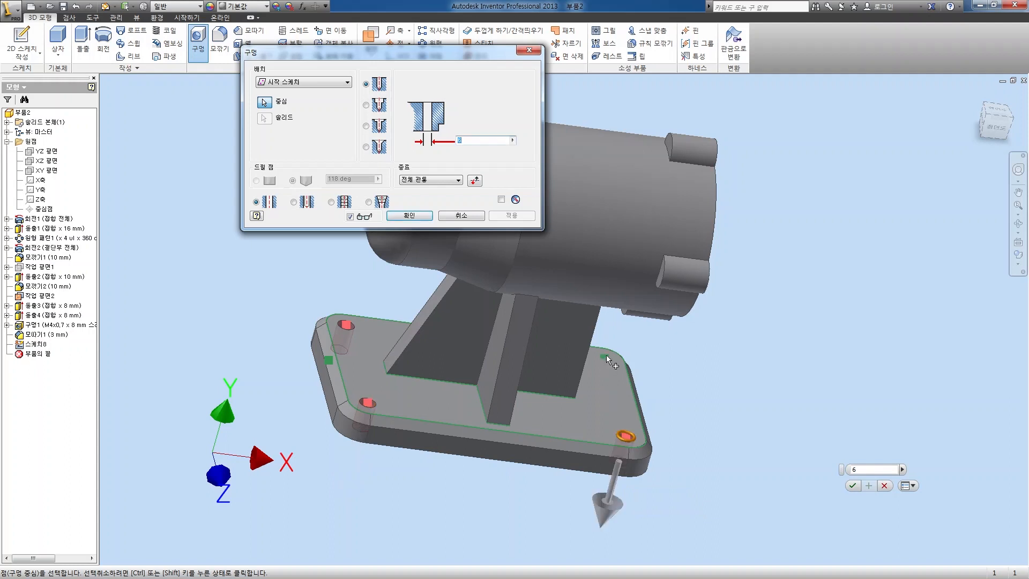
click(604, 358)
click(409, 216)
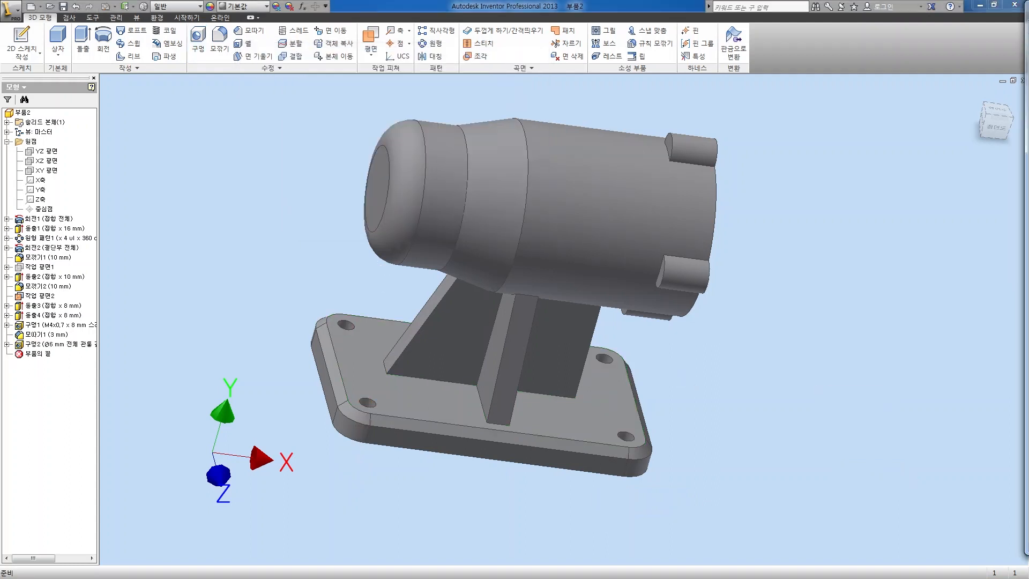
Step: Fillet the long outer edges and inner corner edges of the support and rib with a 3 mm radius
click(219, 43)
text(3)
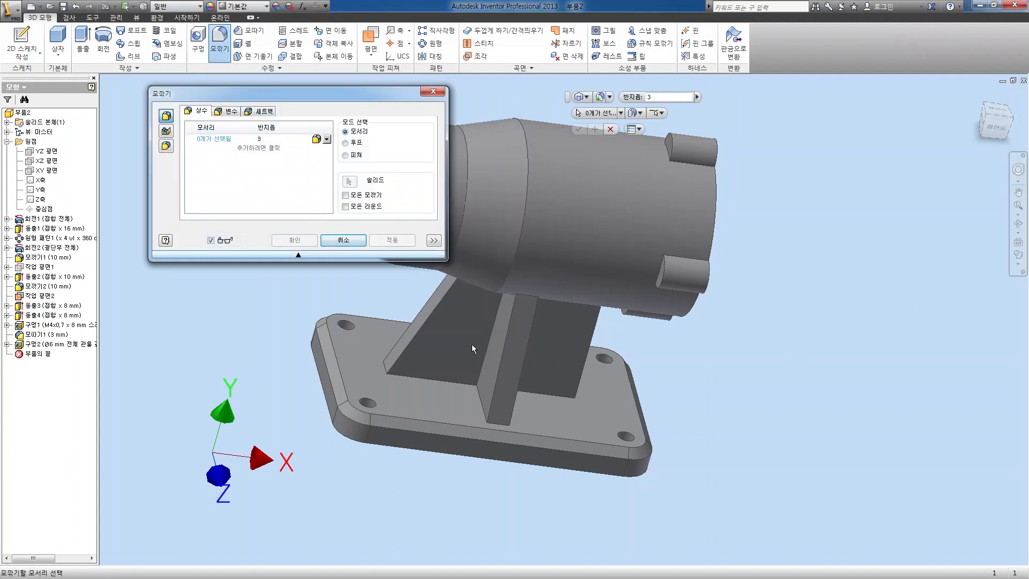
click(500, 380)
click(518, 385)
shift+middle_drag(597, 375, 553, 351)
click(646, 377)
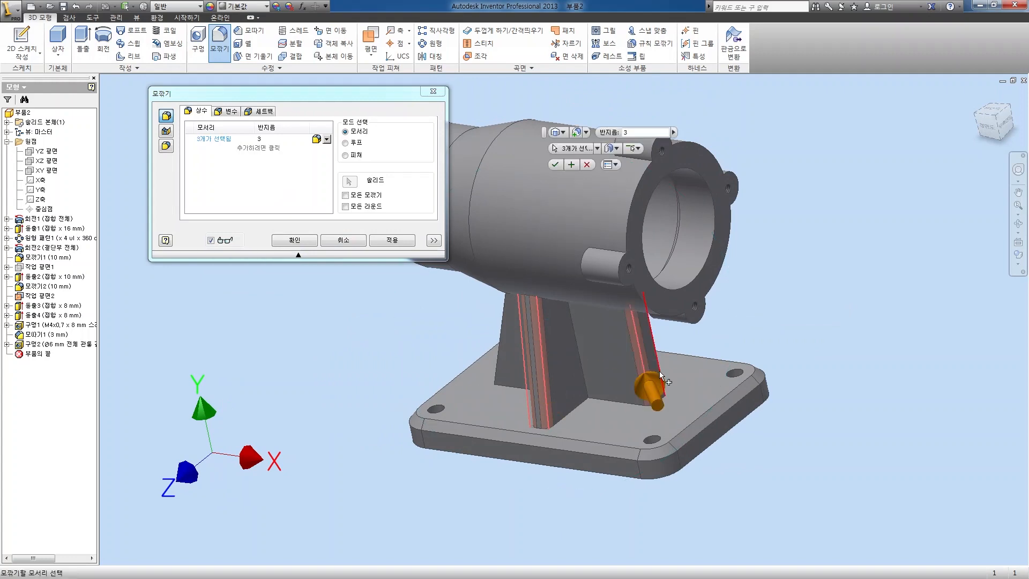
click(660, 372)
shift+middle_drag(604, 385, 696, 379)
shift+middle_drag(622, 379, 560, 422)
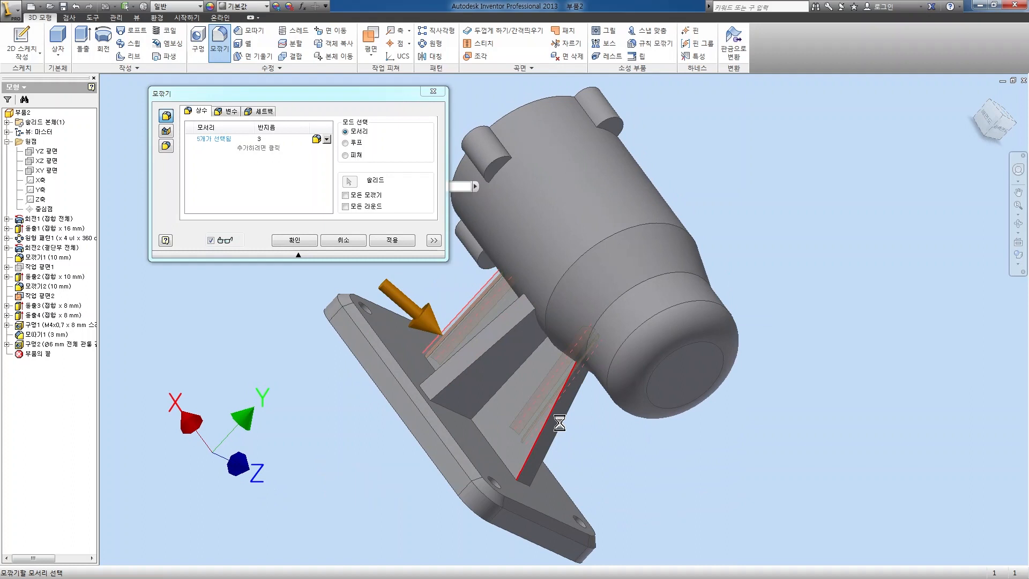
click(560, 426)
click(561, 425)
click(477, 361)
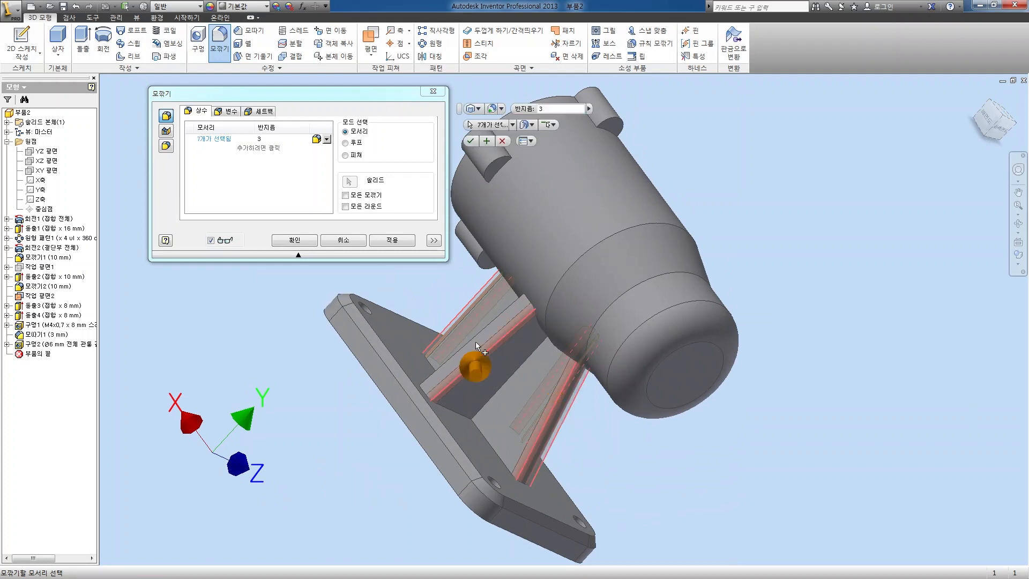
click(474, 339)
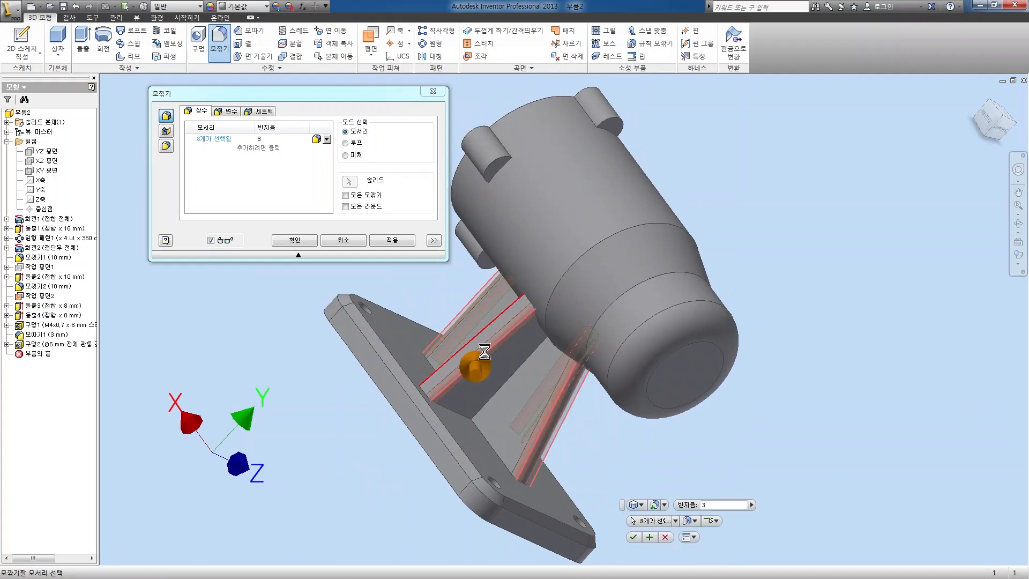
click(503, 384)
shift+middle_drag(550, 406, 594, 459)
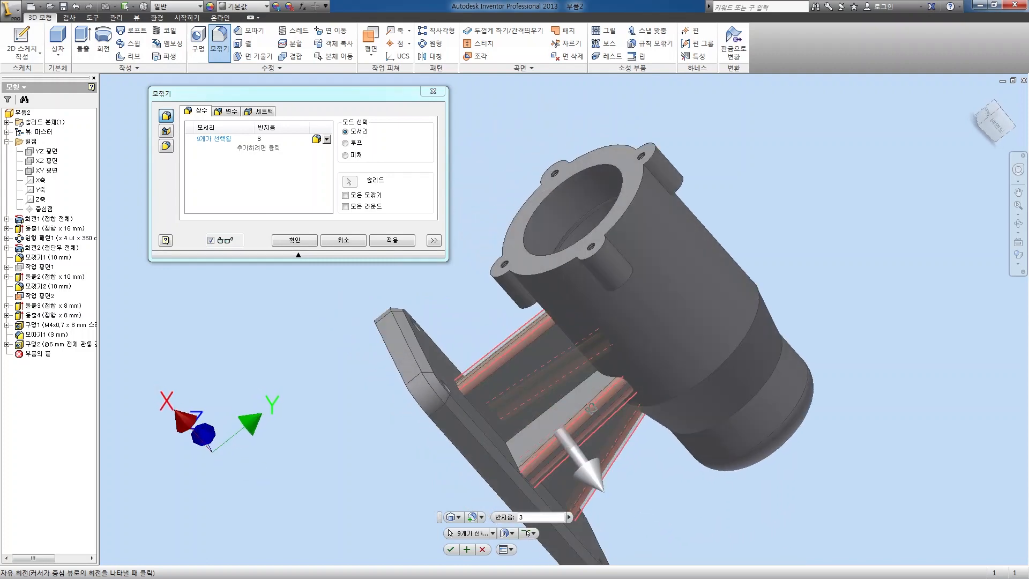
click(552, 403)
shift+middle_drag(554, 406, 600, 411)
click(550, 381)
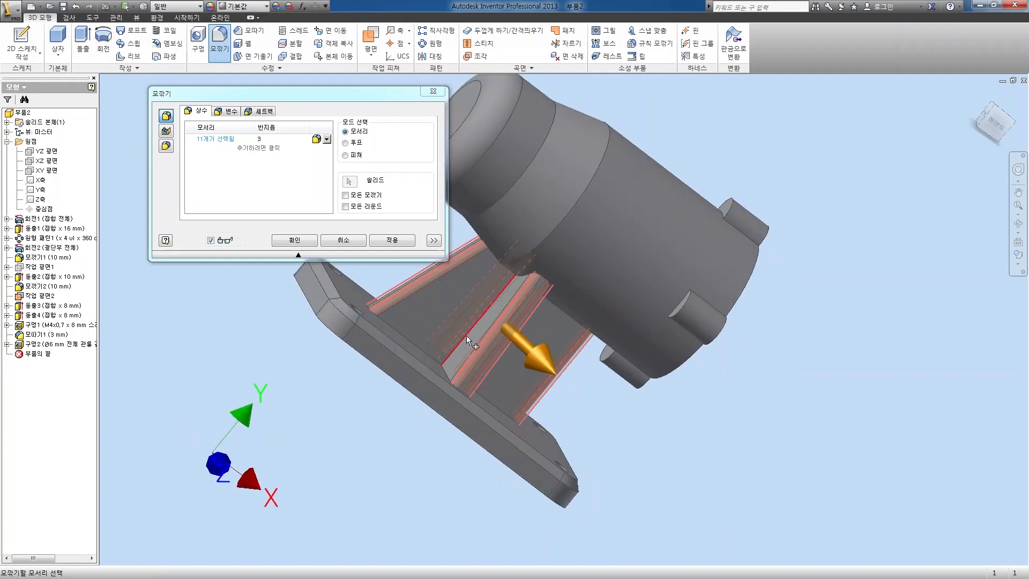
click(294, 239)
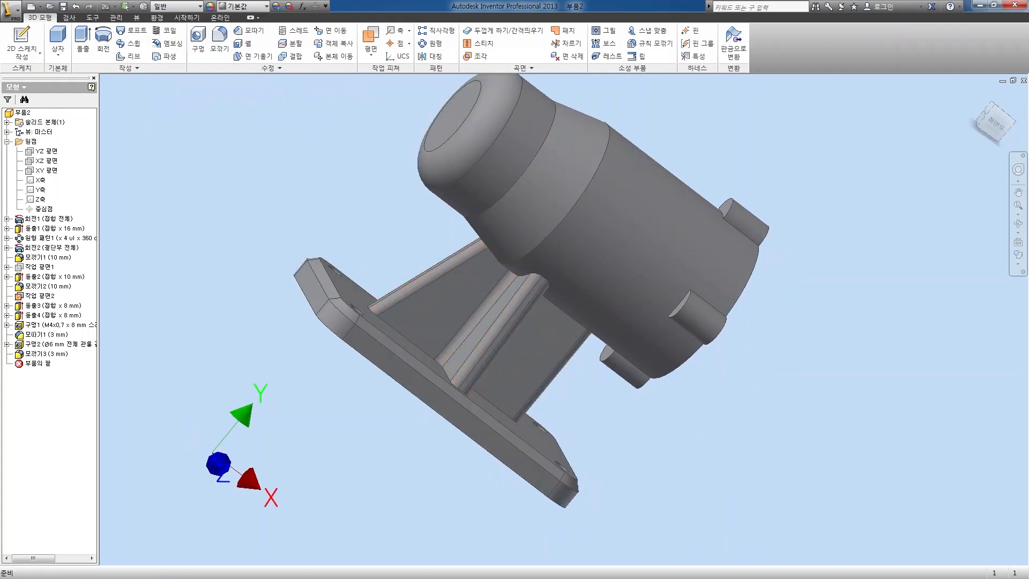
Step: Fillet the edges where the support and rib meet the base plate and the cylindrical body with a 3 mm radius
click(219, 44)
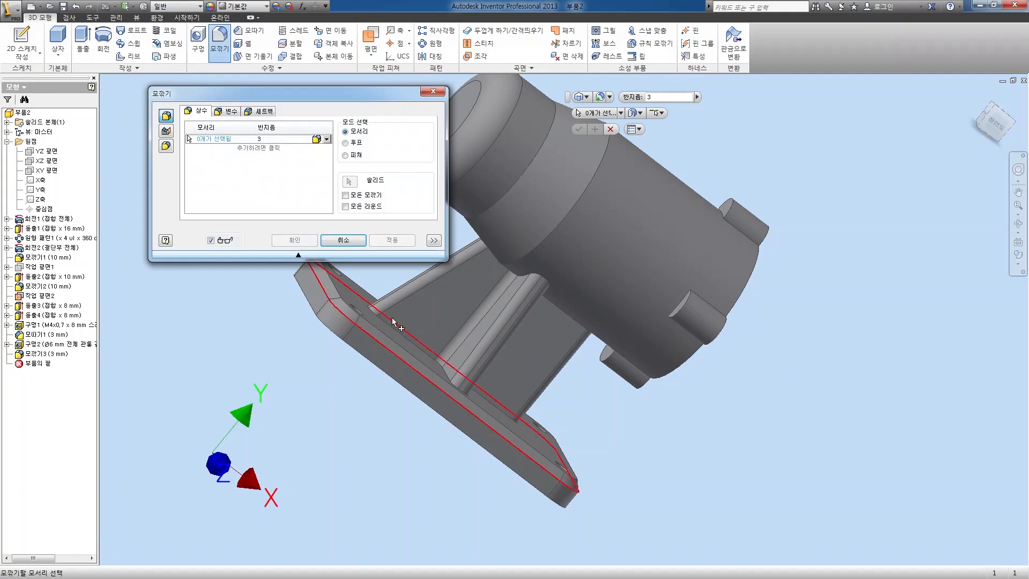
click(391, 326)
shift+middle_drag(552, 330, 560, 308)
click(550, 322)
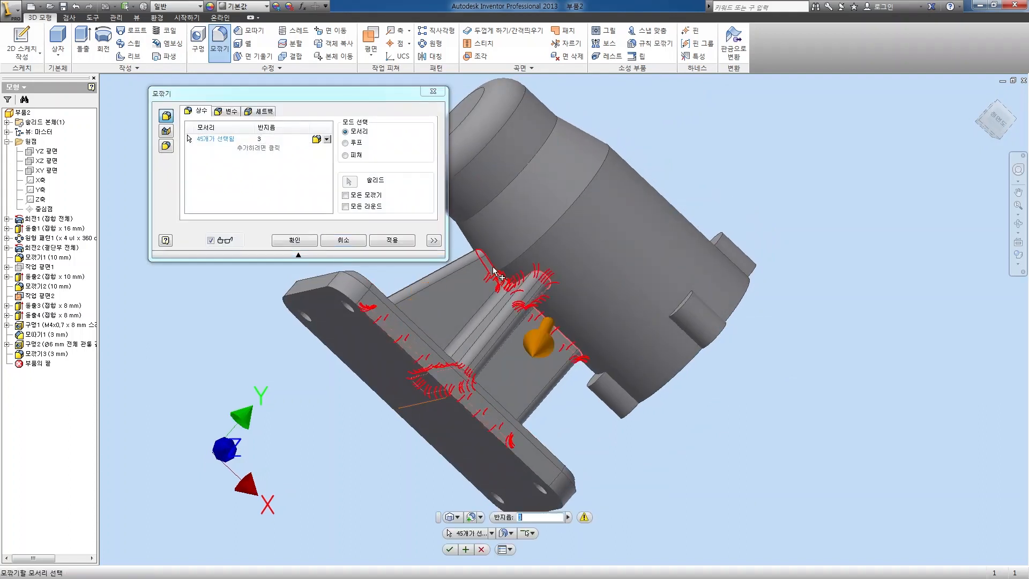
click(494, 271)
click(296, 241)
Step: Fillet the two circular edges at the ends of the body's tapered section with a 3 mm radius
shift+middle_drag(581, 363, 551, 424)
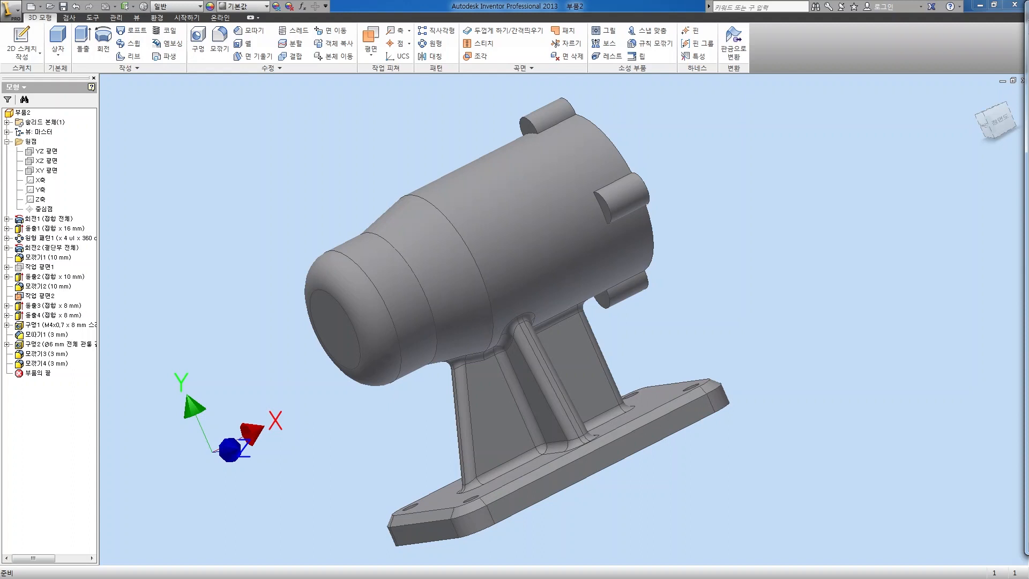
click(219, 43)
shift+middle_drag(723, 334, 609, 301)
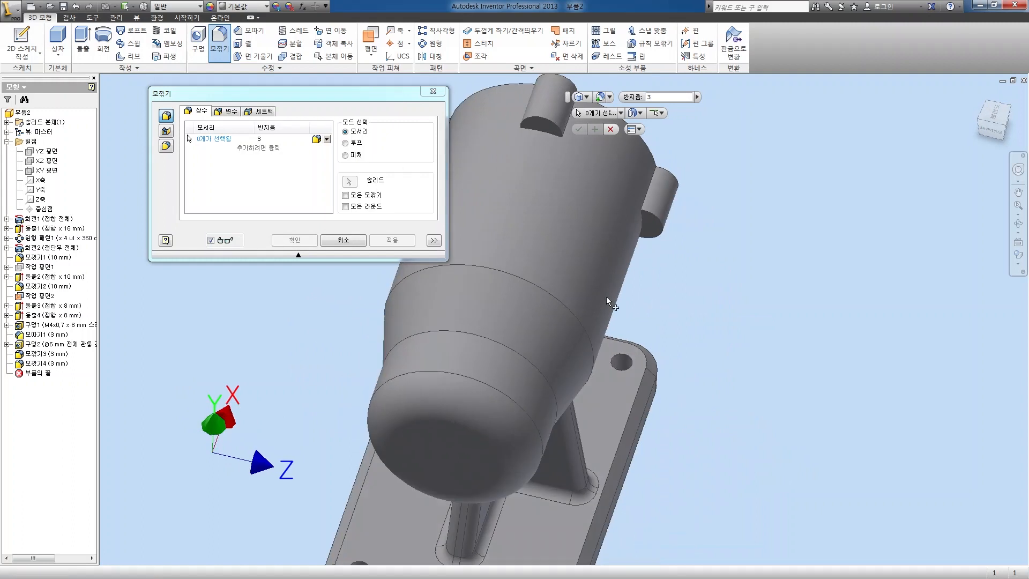
click(553, 294)
click(501, 345)
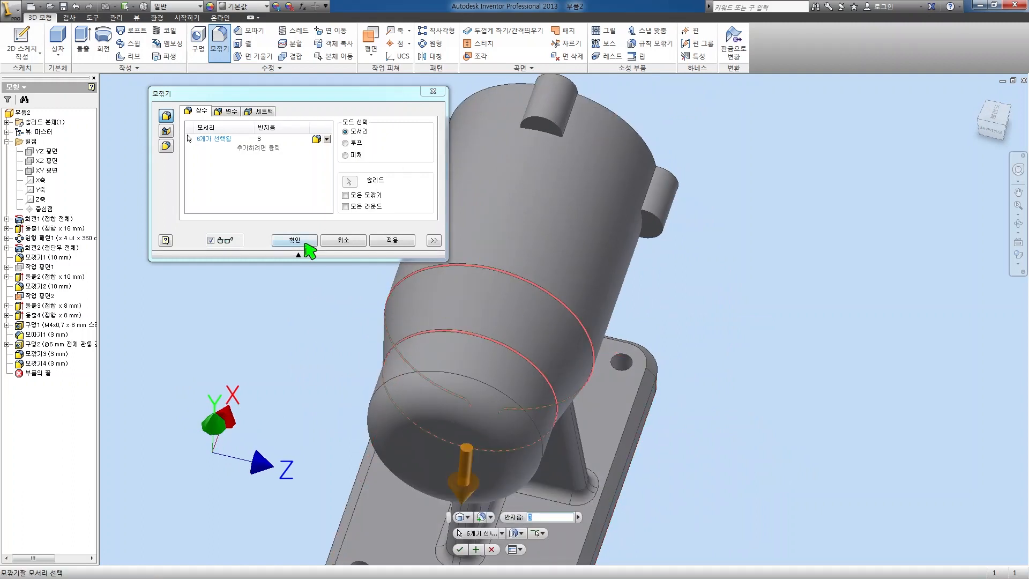
click(305, 244)
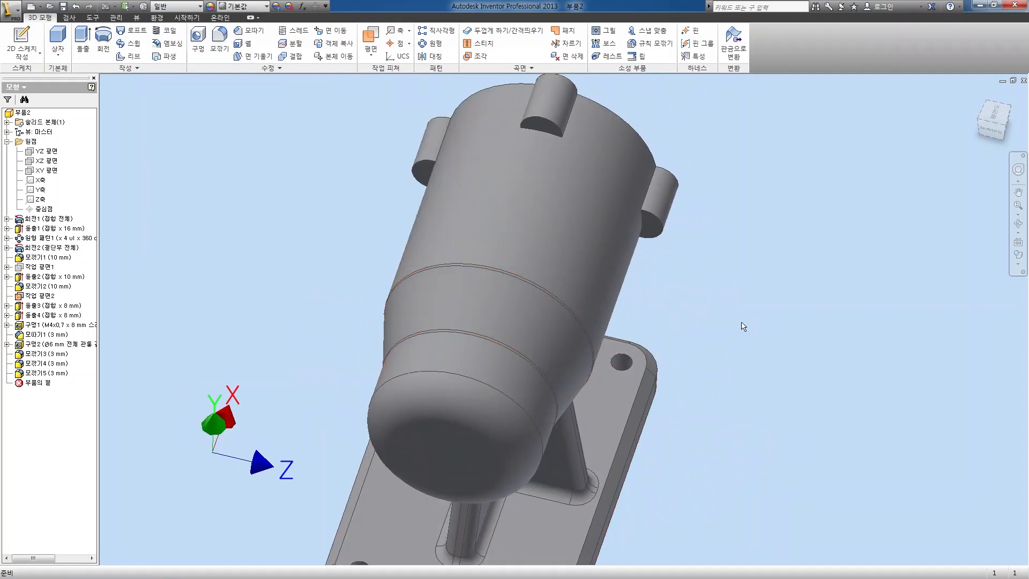
click(219, 40)
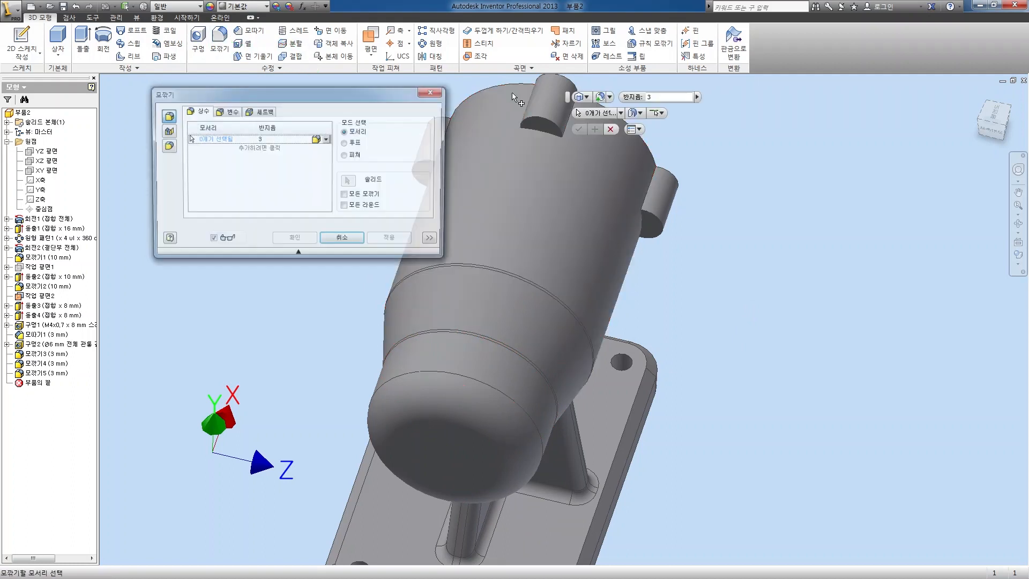
middle_drag(560, 179, 573, 289)
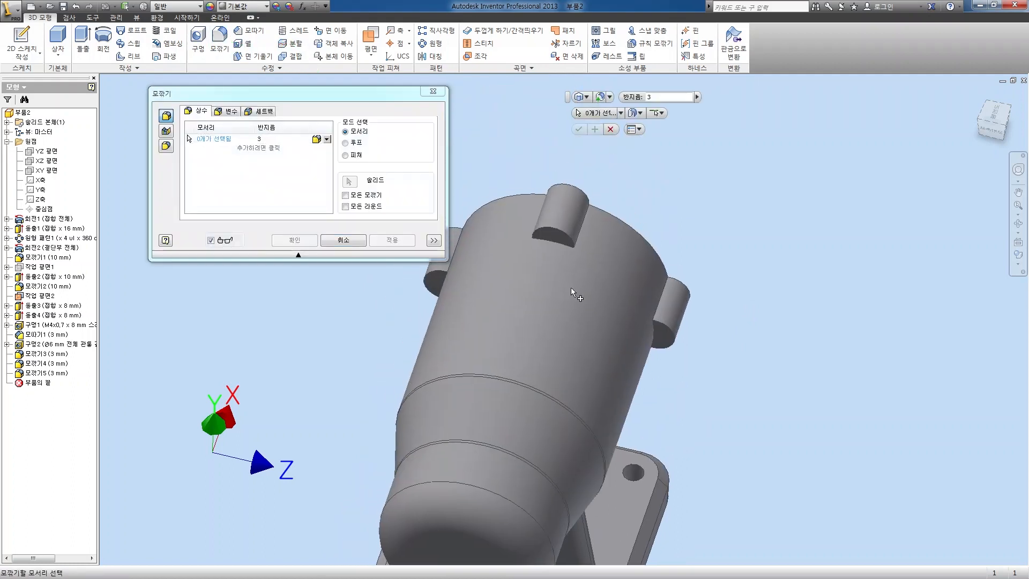
click(552, 230)
click(579, 231)
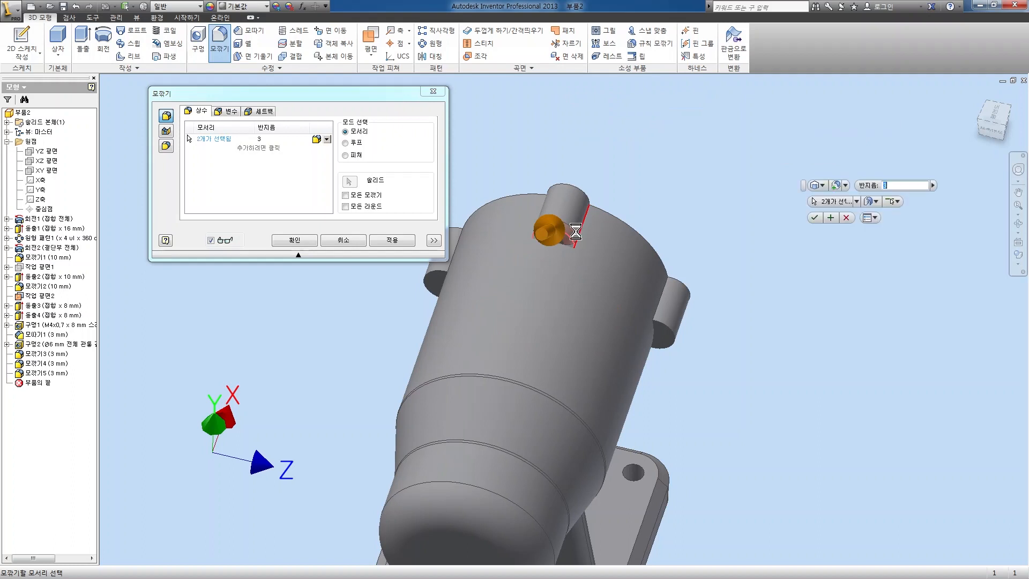
shift+middle_drag(579, 235, 539, 215)
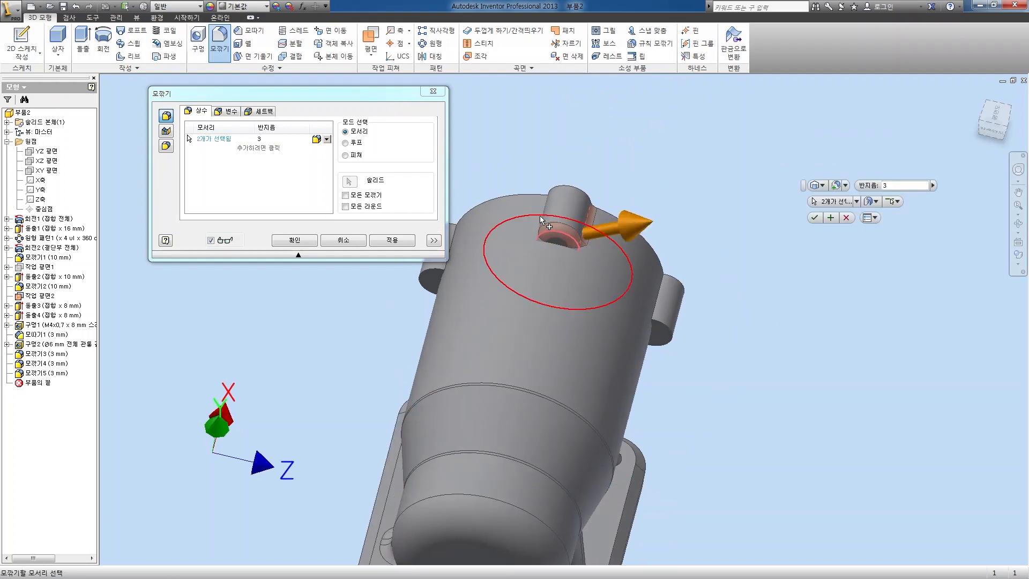
click(539, 216)
key(Escape)
Step: Try a 3 mm fillet on the upper lug's side edges and curved end edge, and delete that fillet
click(222, 46)
click(542, 211)
click(582, 232)
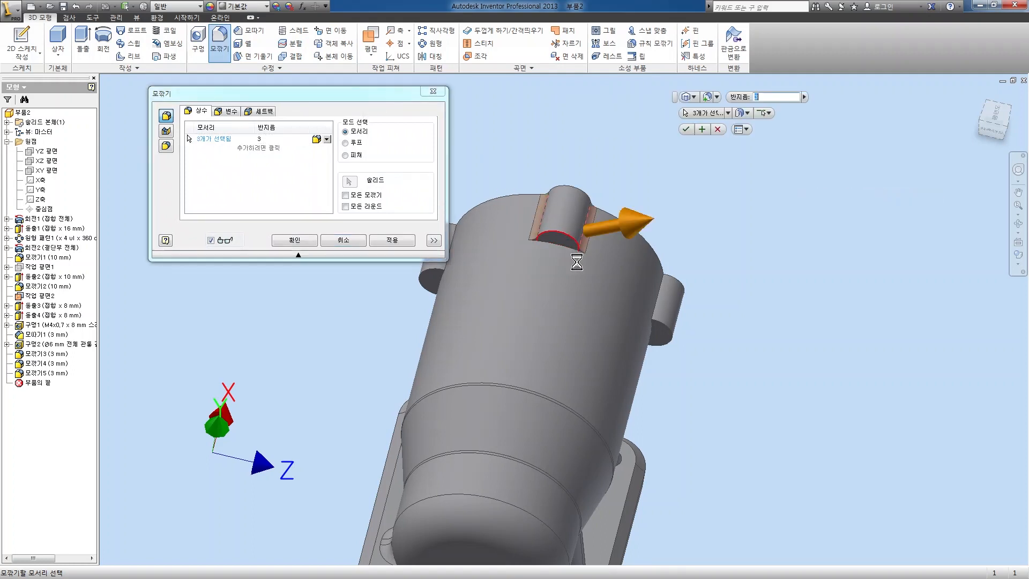
click(565, 241)
click(410, 243)
shift+middle_drag(684, 351, 600, 305)
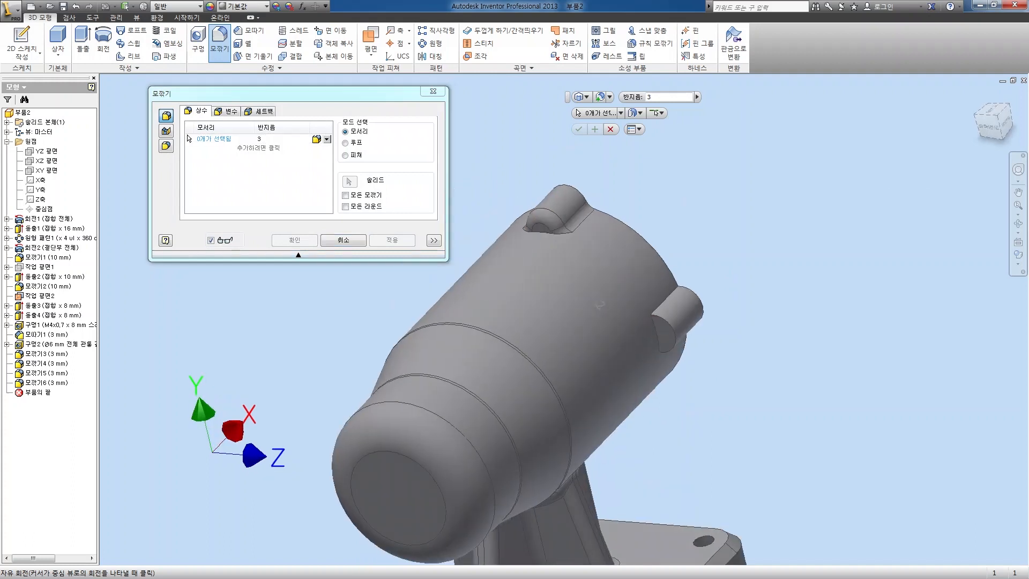
key(Escape)
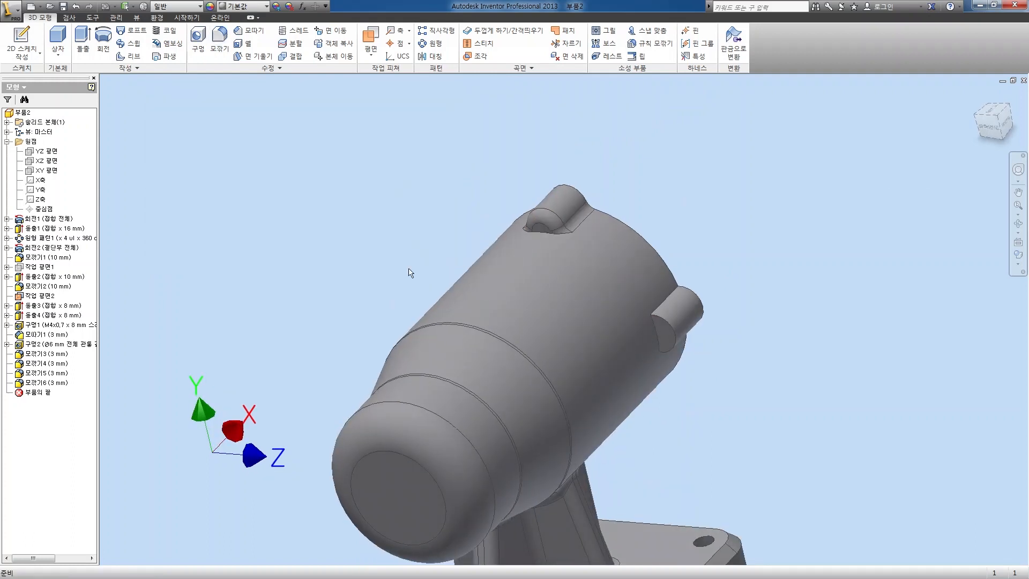
right_click(48, 382)
click(91, 409)
Step: Start a 3 mm fillet with the upper lug's curved end edge and both of its side edges
click(219, 42)
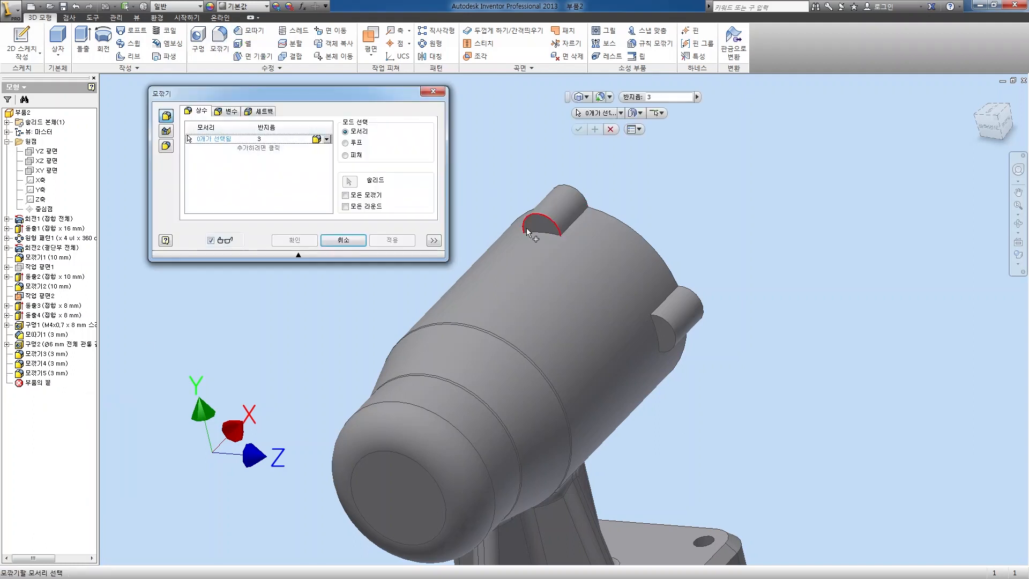
click(543, 220)
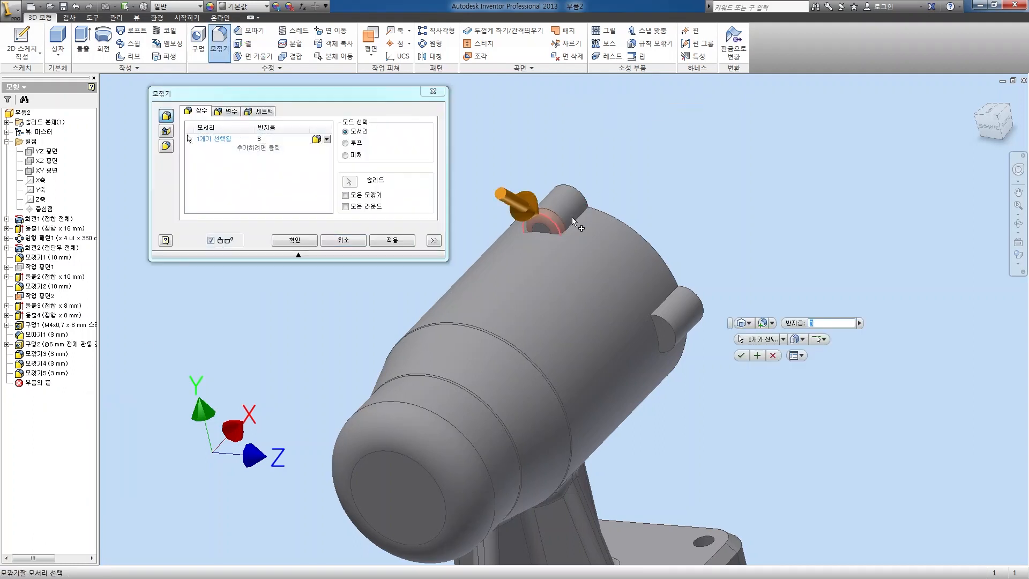
click(573, 220)
key(F4)
drag(602, 239, 650, 250)
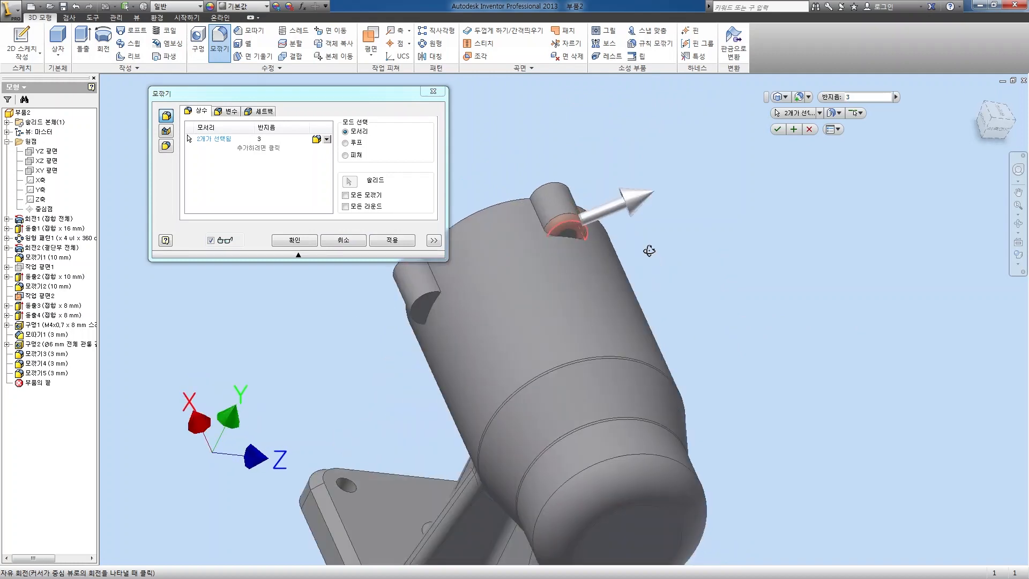
click(543, 220)
Step: Add the curved end edge and both side edges of the lug on the body's near side to the 3 mm fillet
key(F4)
drag(648, 291, 557, 290)
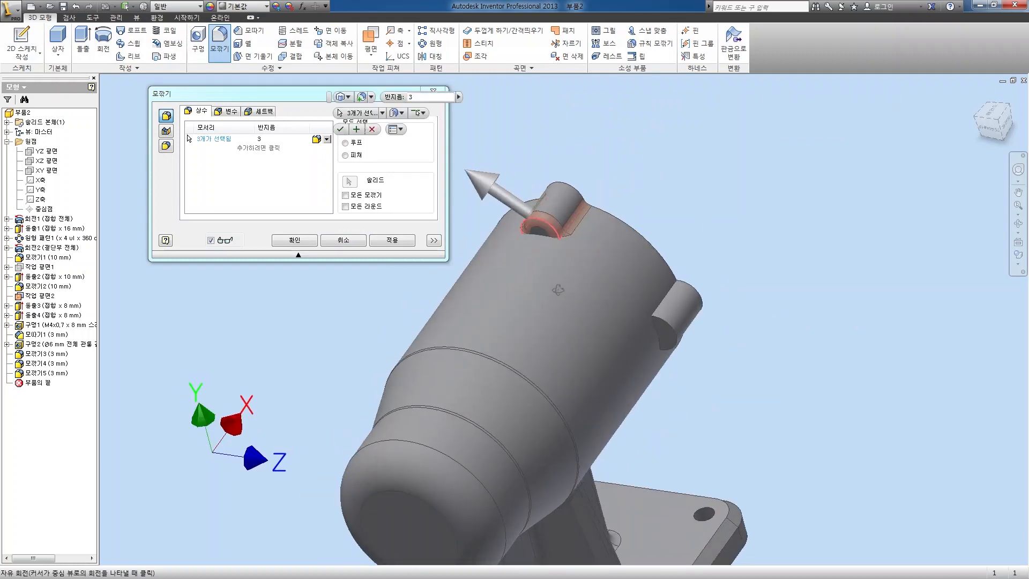
click(676, 338)
click(664, 308)
key(F4)
drag(664, 309, 607, 277)
click(660, 311)
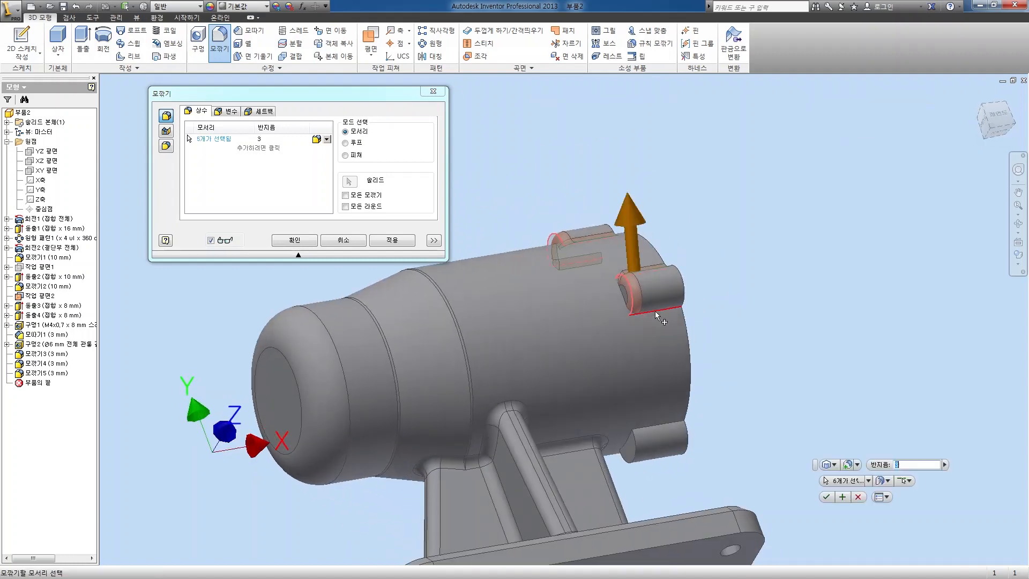
Step: Add the curved end edge and both side edges of the lower lug facing the base plate to the 3 mm fillet
key(F4)
drag(675, 356, 691, 308)
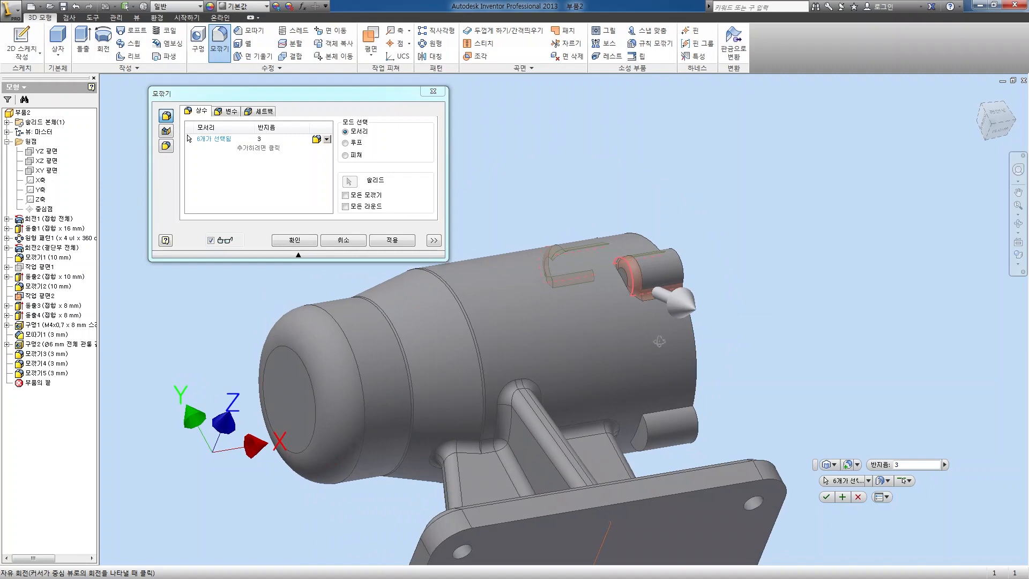
click(648, 443)
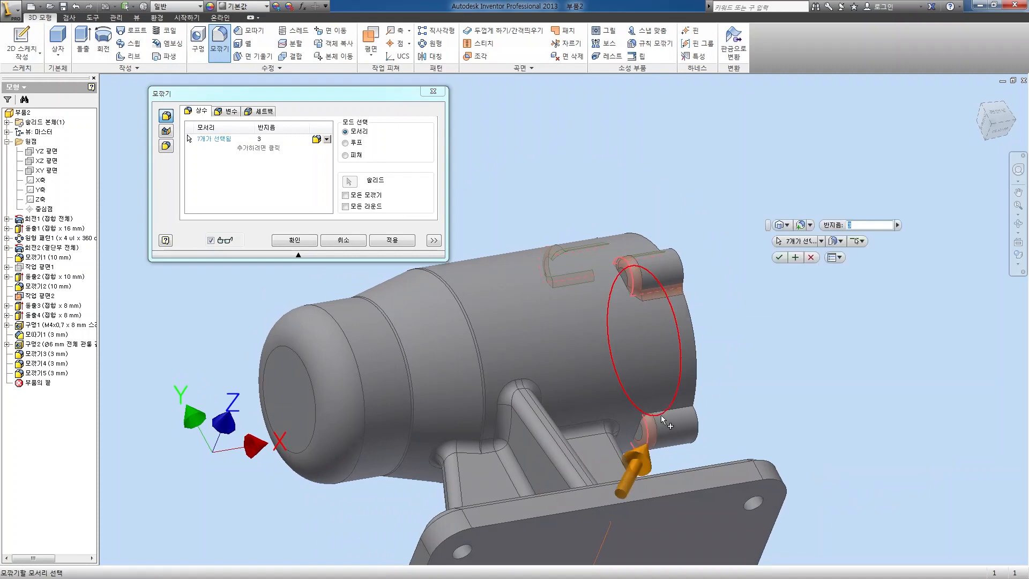
click(673, 416)
key(F4)
drag(686, 413, 562, 298)
click(551, 291)
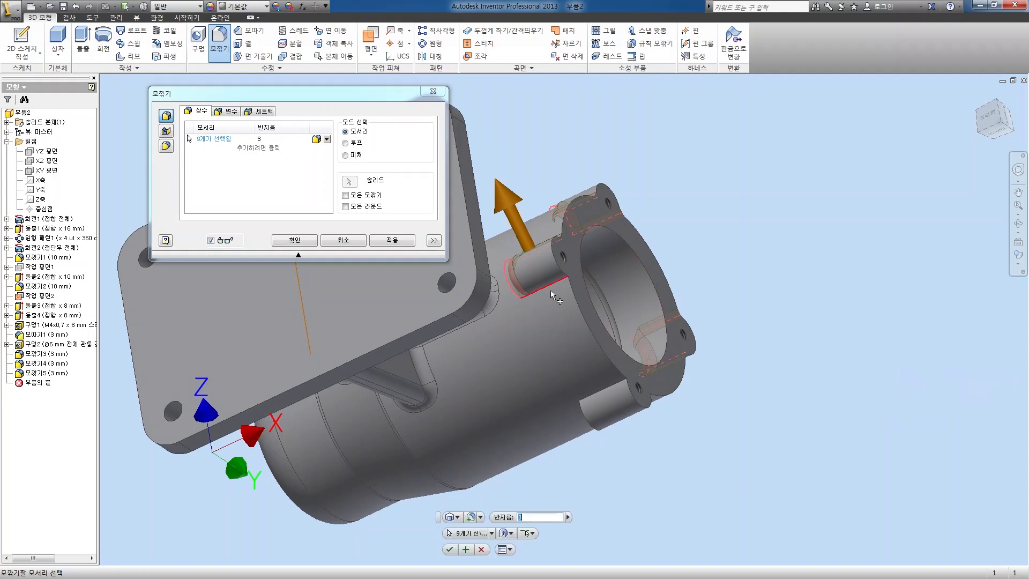
Step: Add the last lug's curved end edge and both side edges, and apply the 3 mm fillet to all four lugs
key(F4)
drag(600, 404, 642, 342)
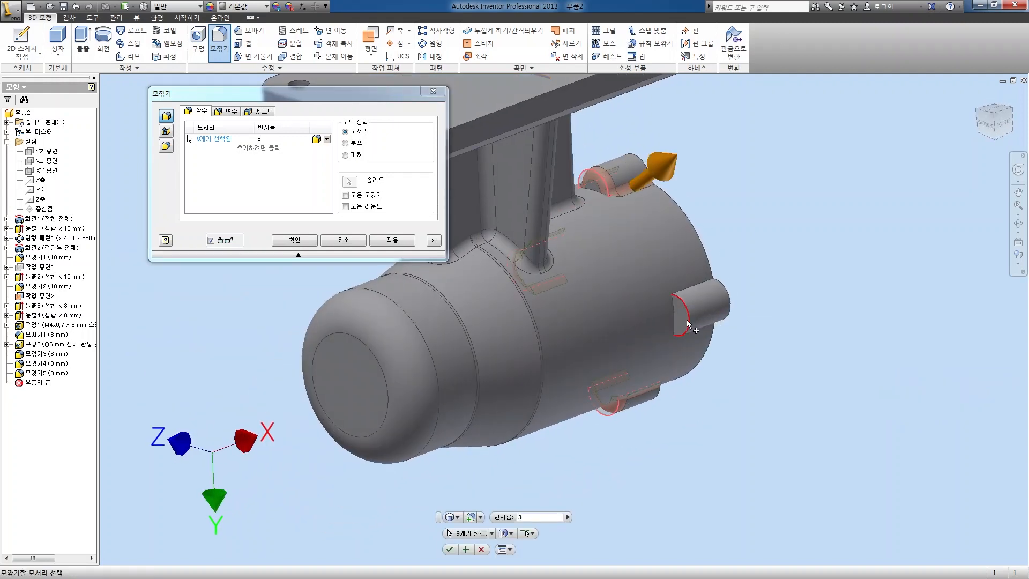
click(688, 322)
click(692, 287)
key(F4)
drag(706, 312, 652, 264)
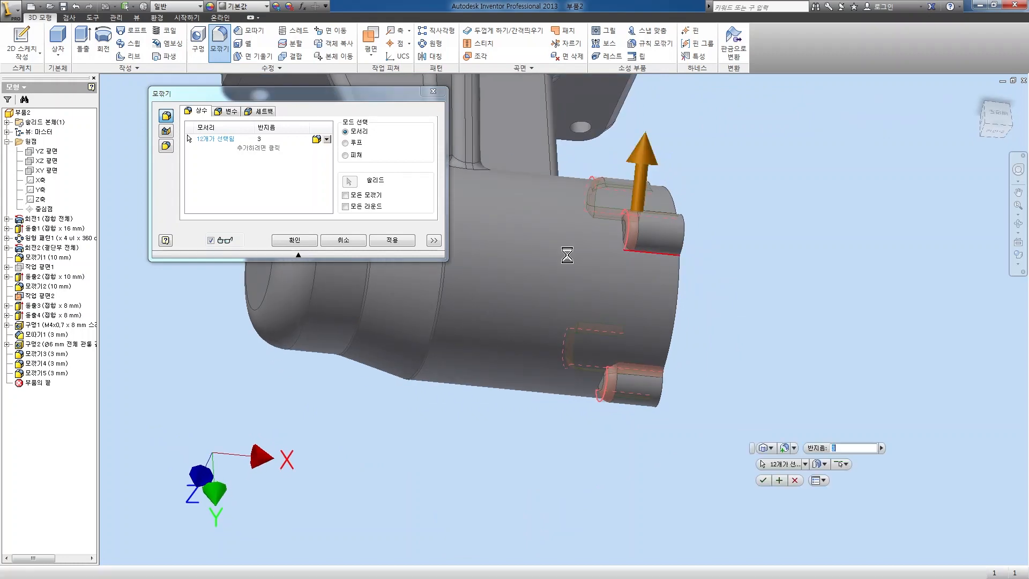
click(294, 240)
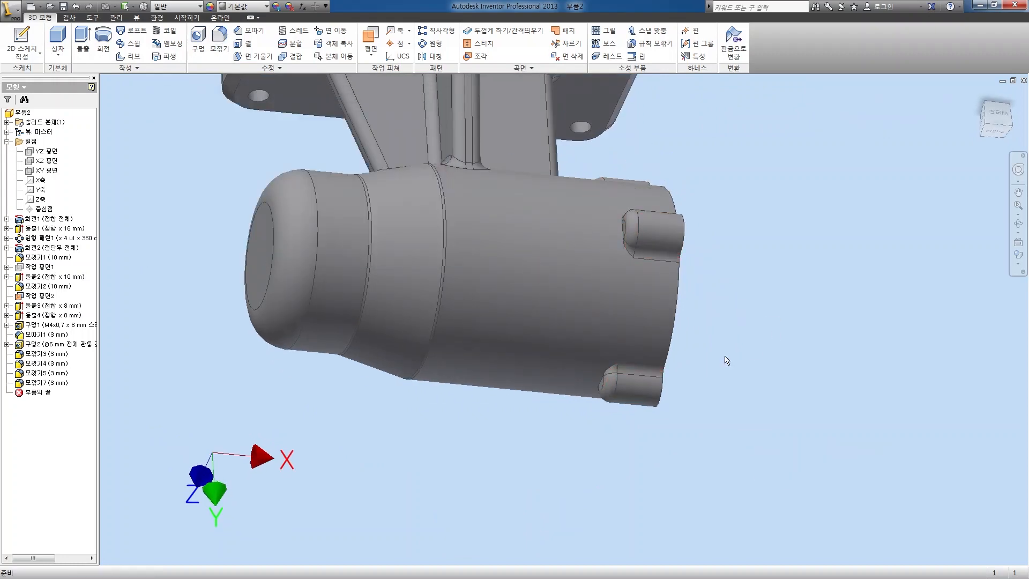
Step: Inspect the filleted lugs and display the whole part in an isometric view
key(F4)
drag(565, 317, 528, 282)
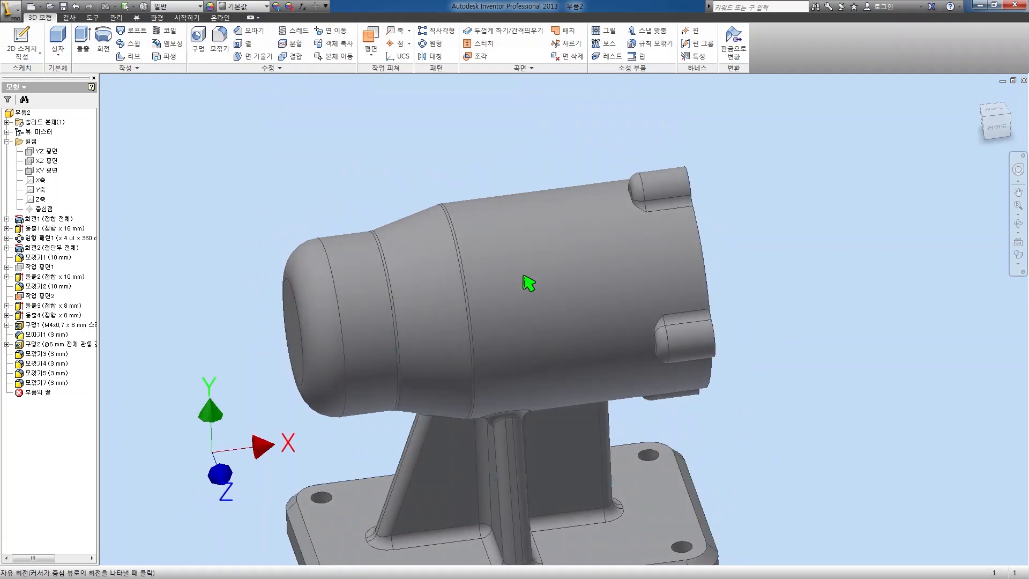
key(Escape)
scroll(787, 349, down, 4)
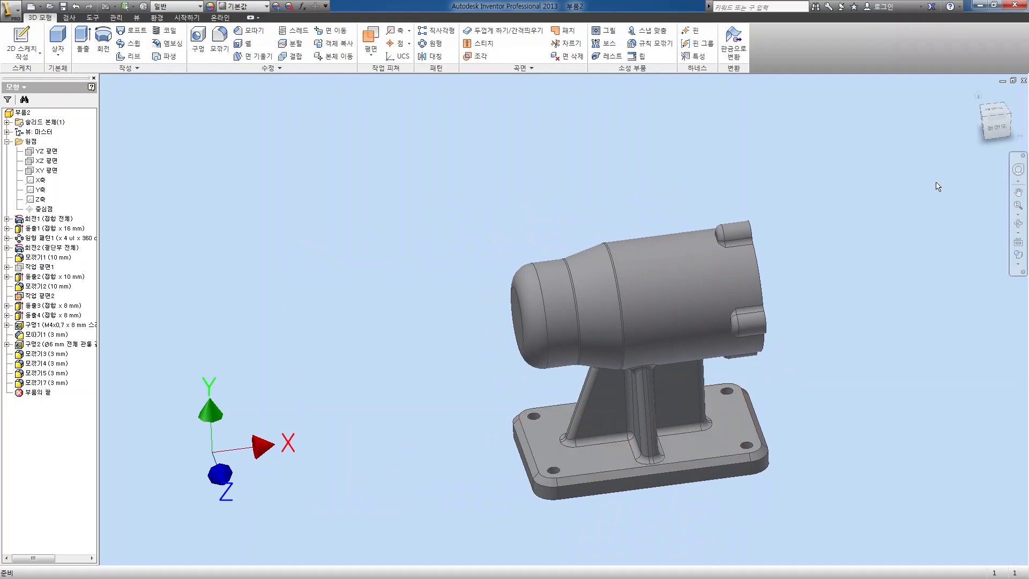
click(983, 118)
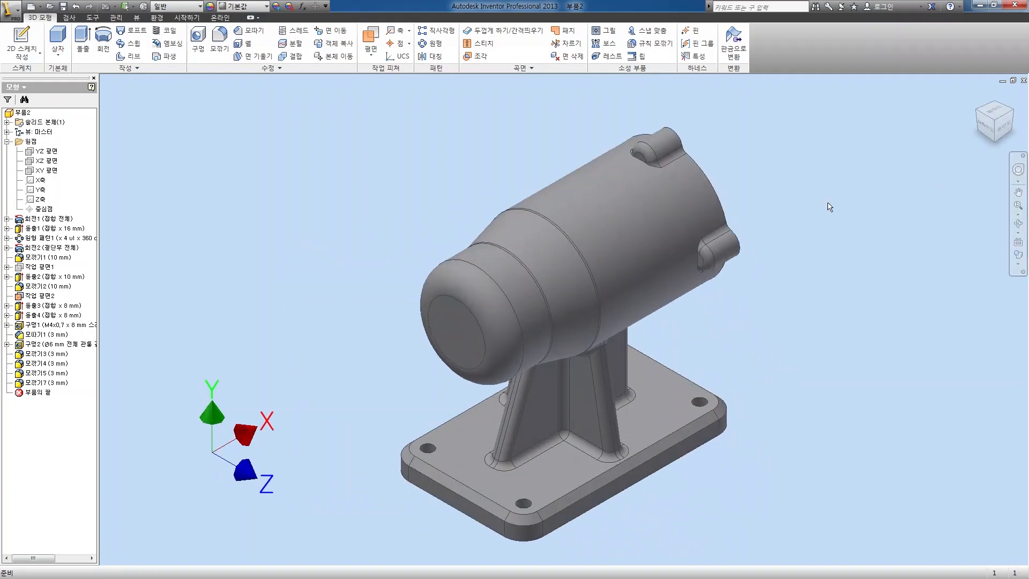